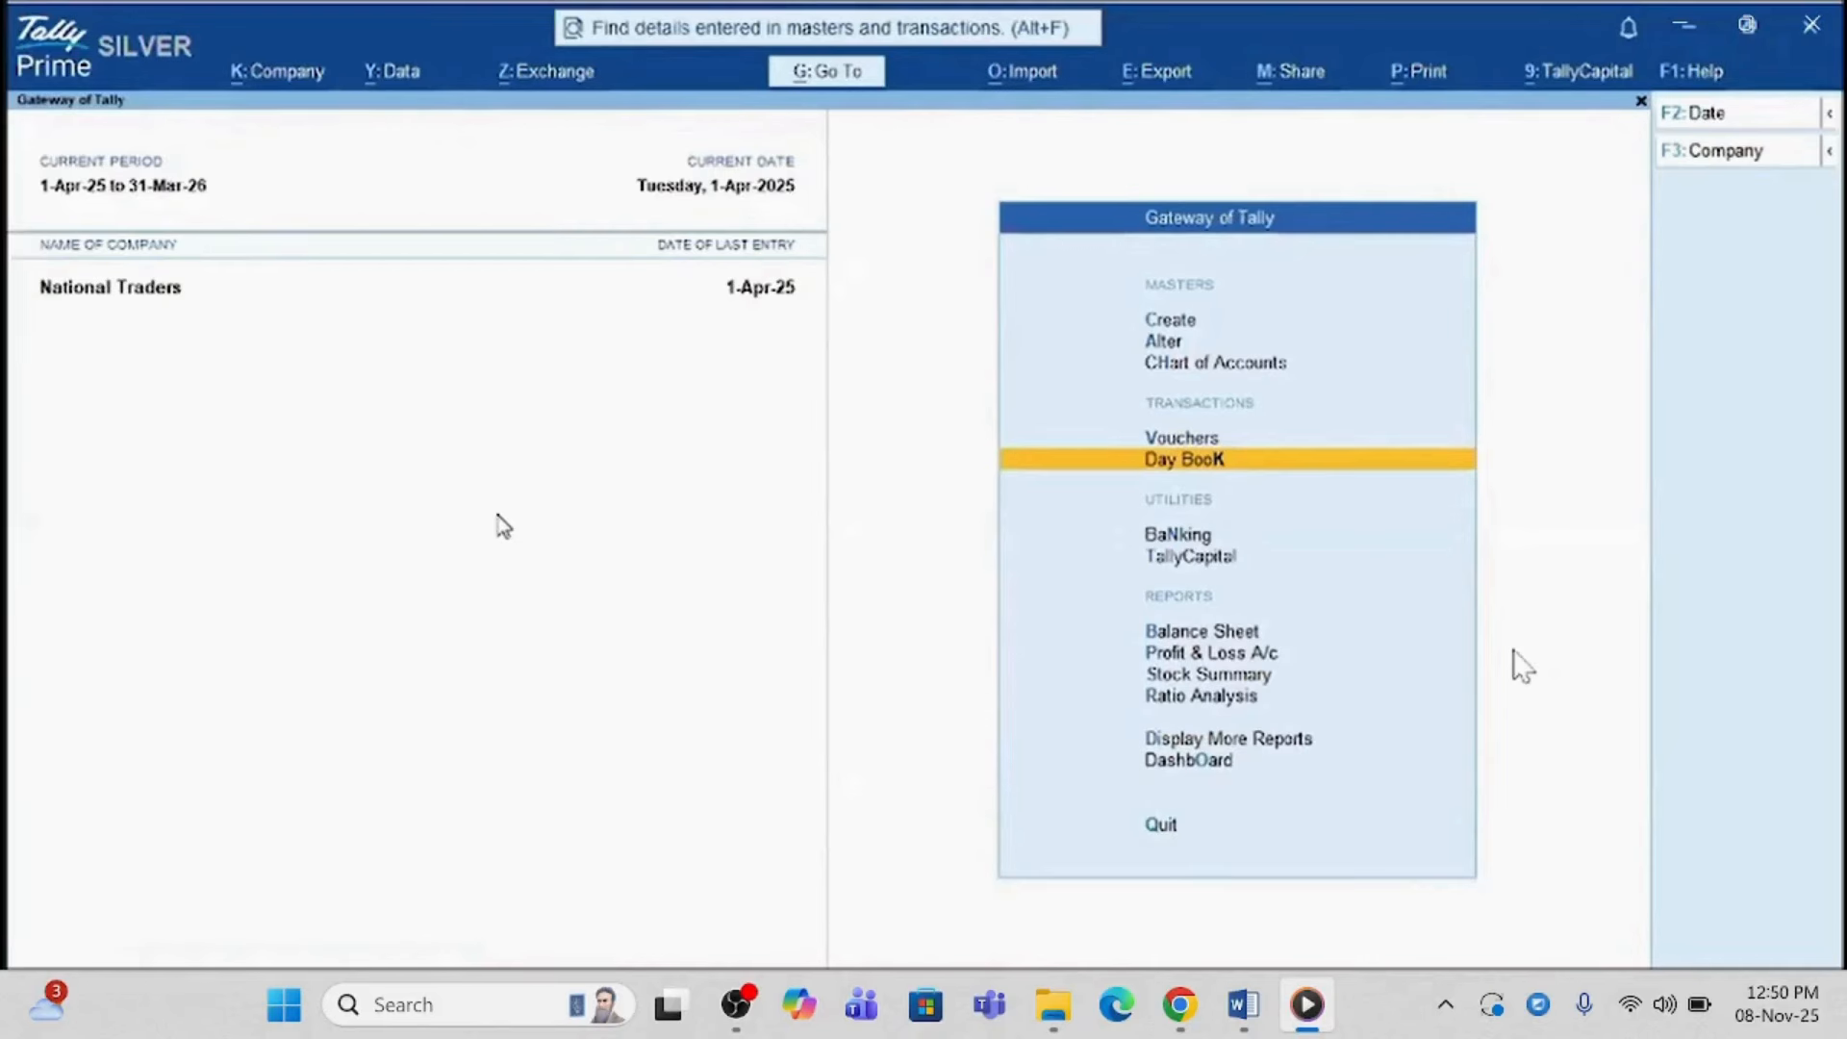
# - Skip the TallyPrime demonstration video forward to about 1:56 and pause it on the Gateway of Tally screen
pyautogui.moveTo(497, 739)
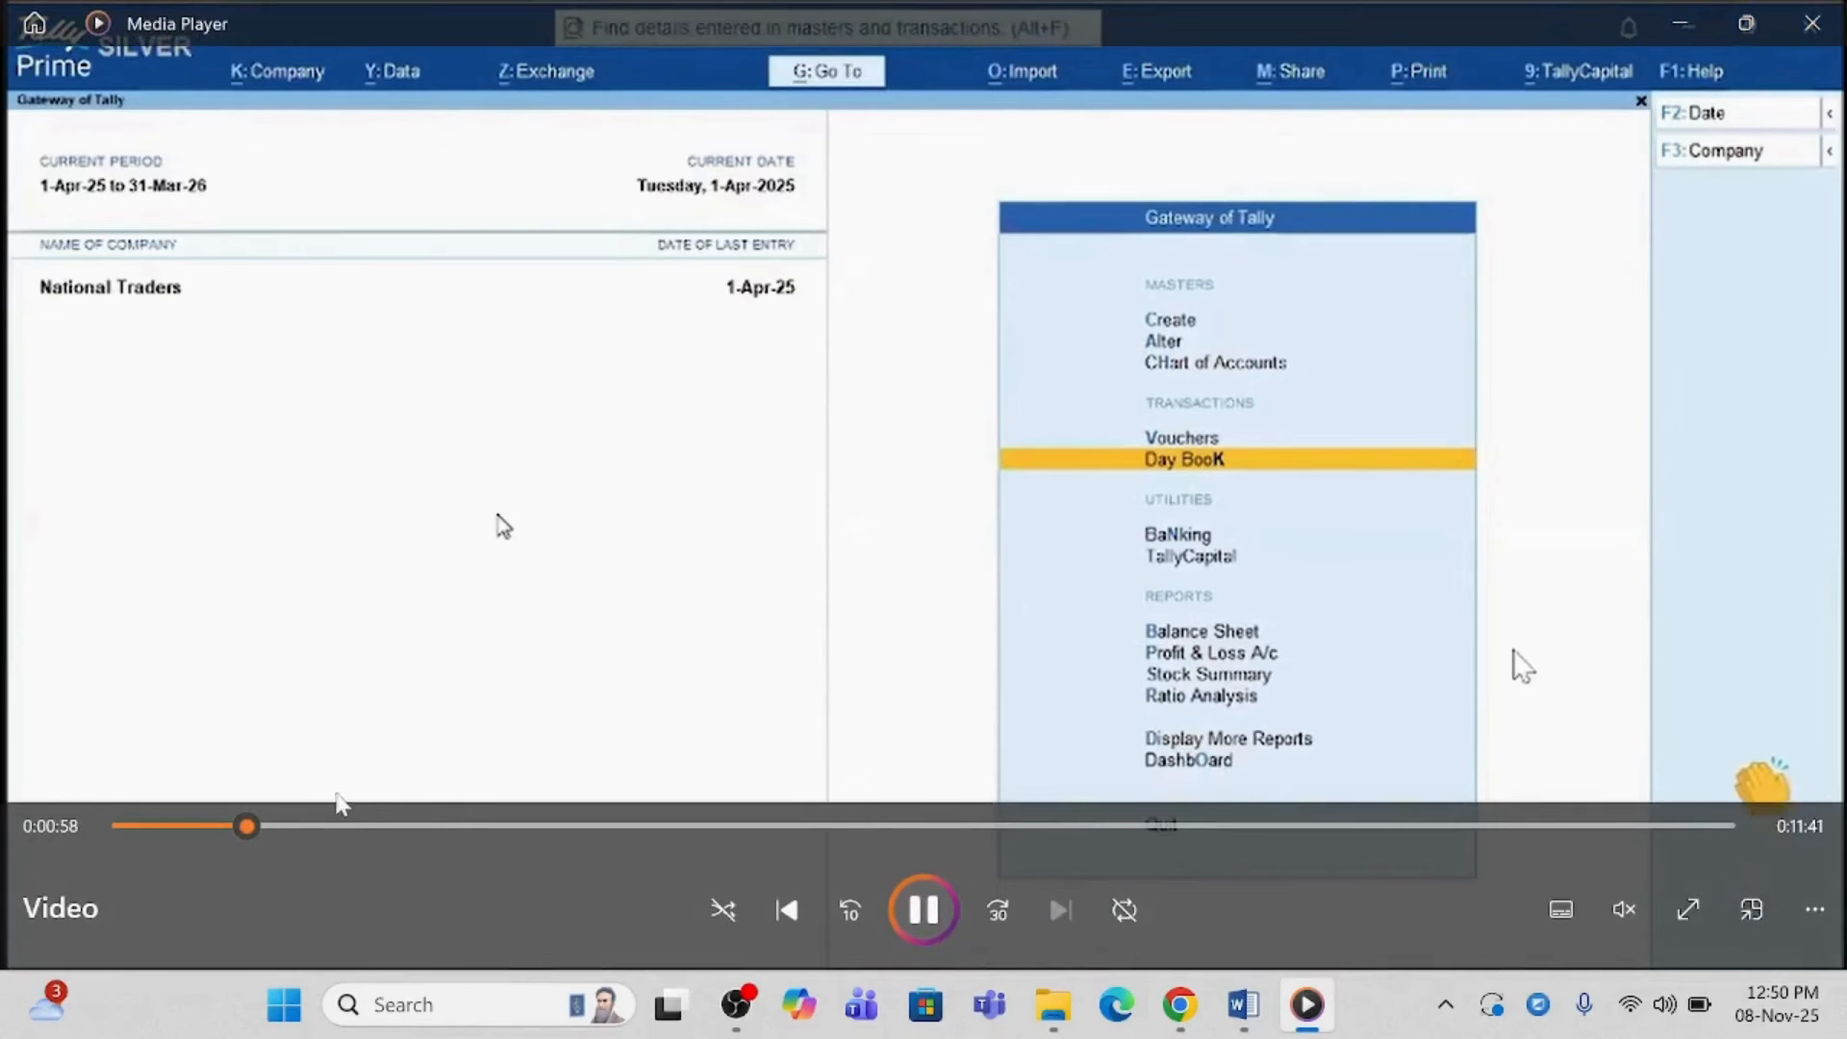
pyautogui.click(285, 827)
pyautogui.moveTo(285, 828); pyautogui.dragTo(357, 831)
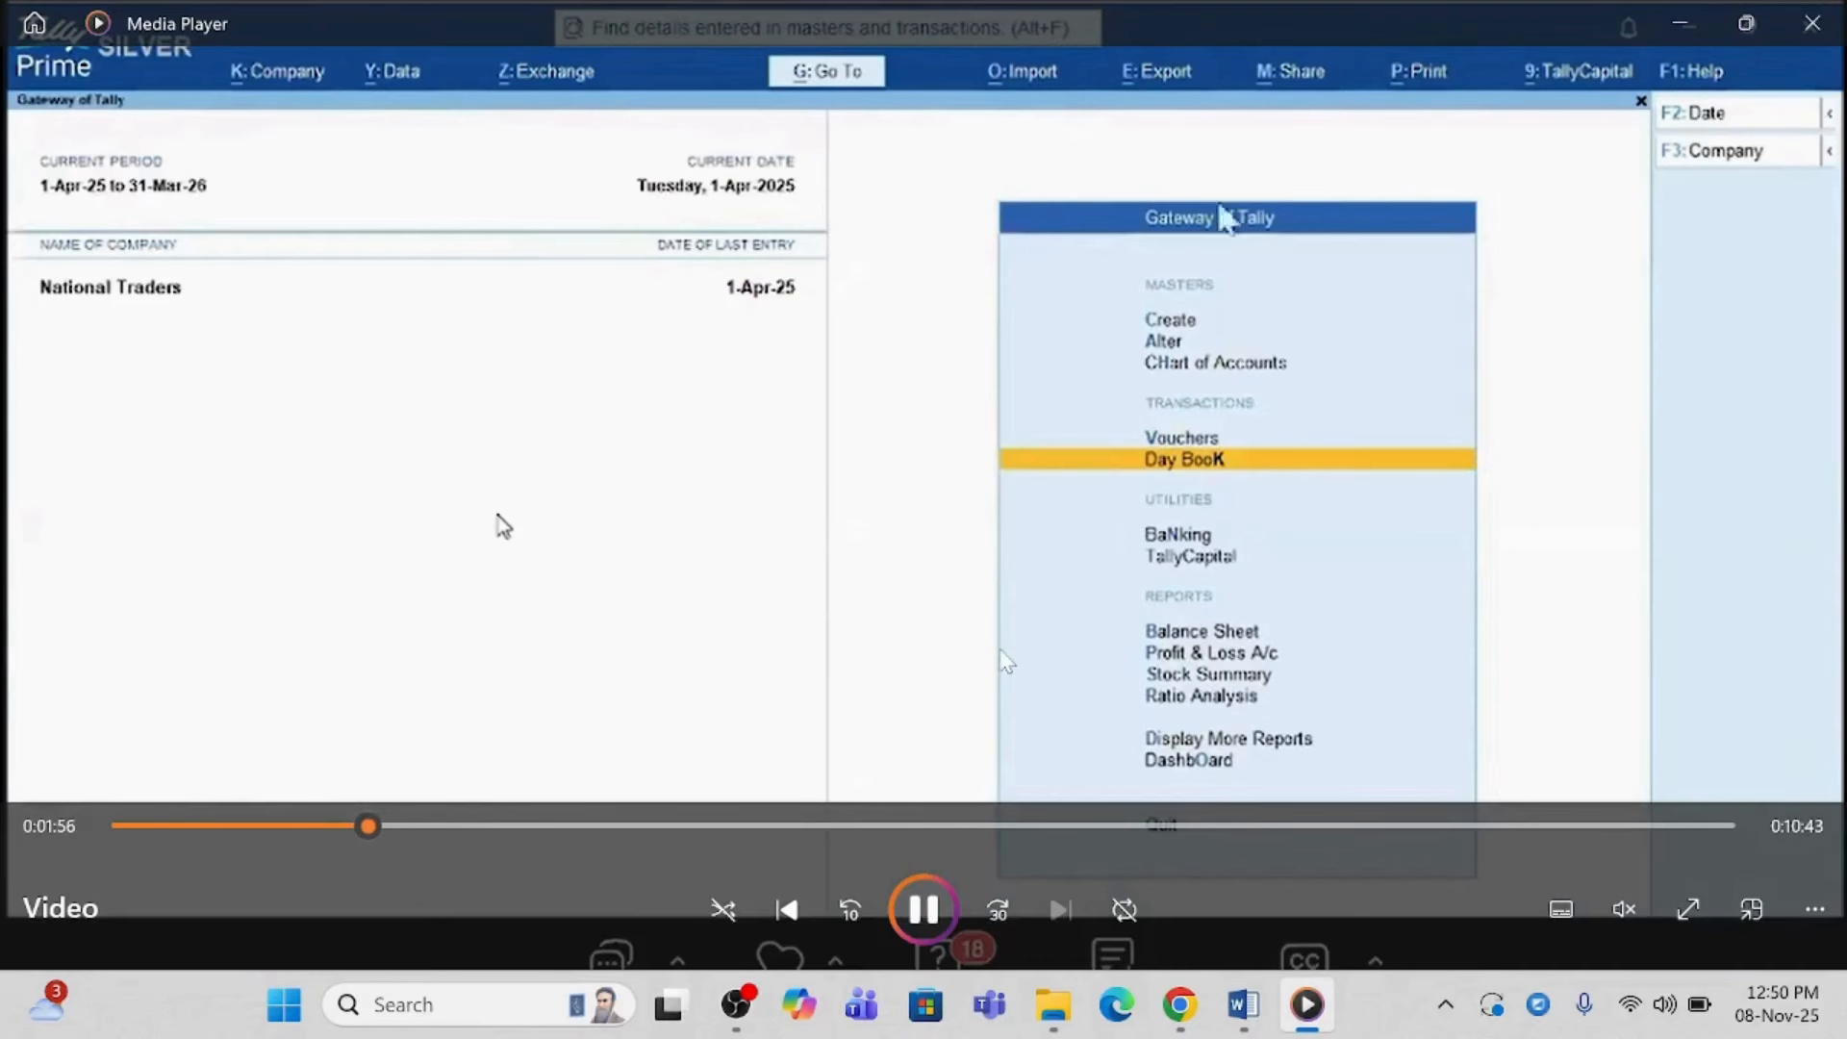
pyautogui.click(919, 910)
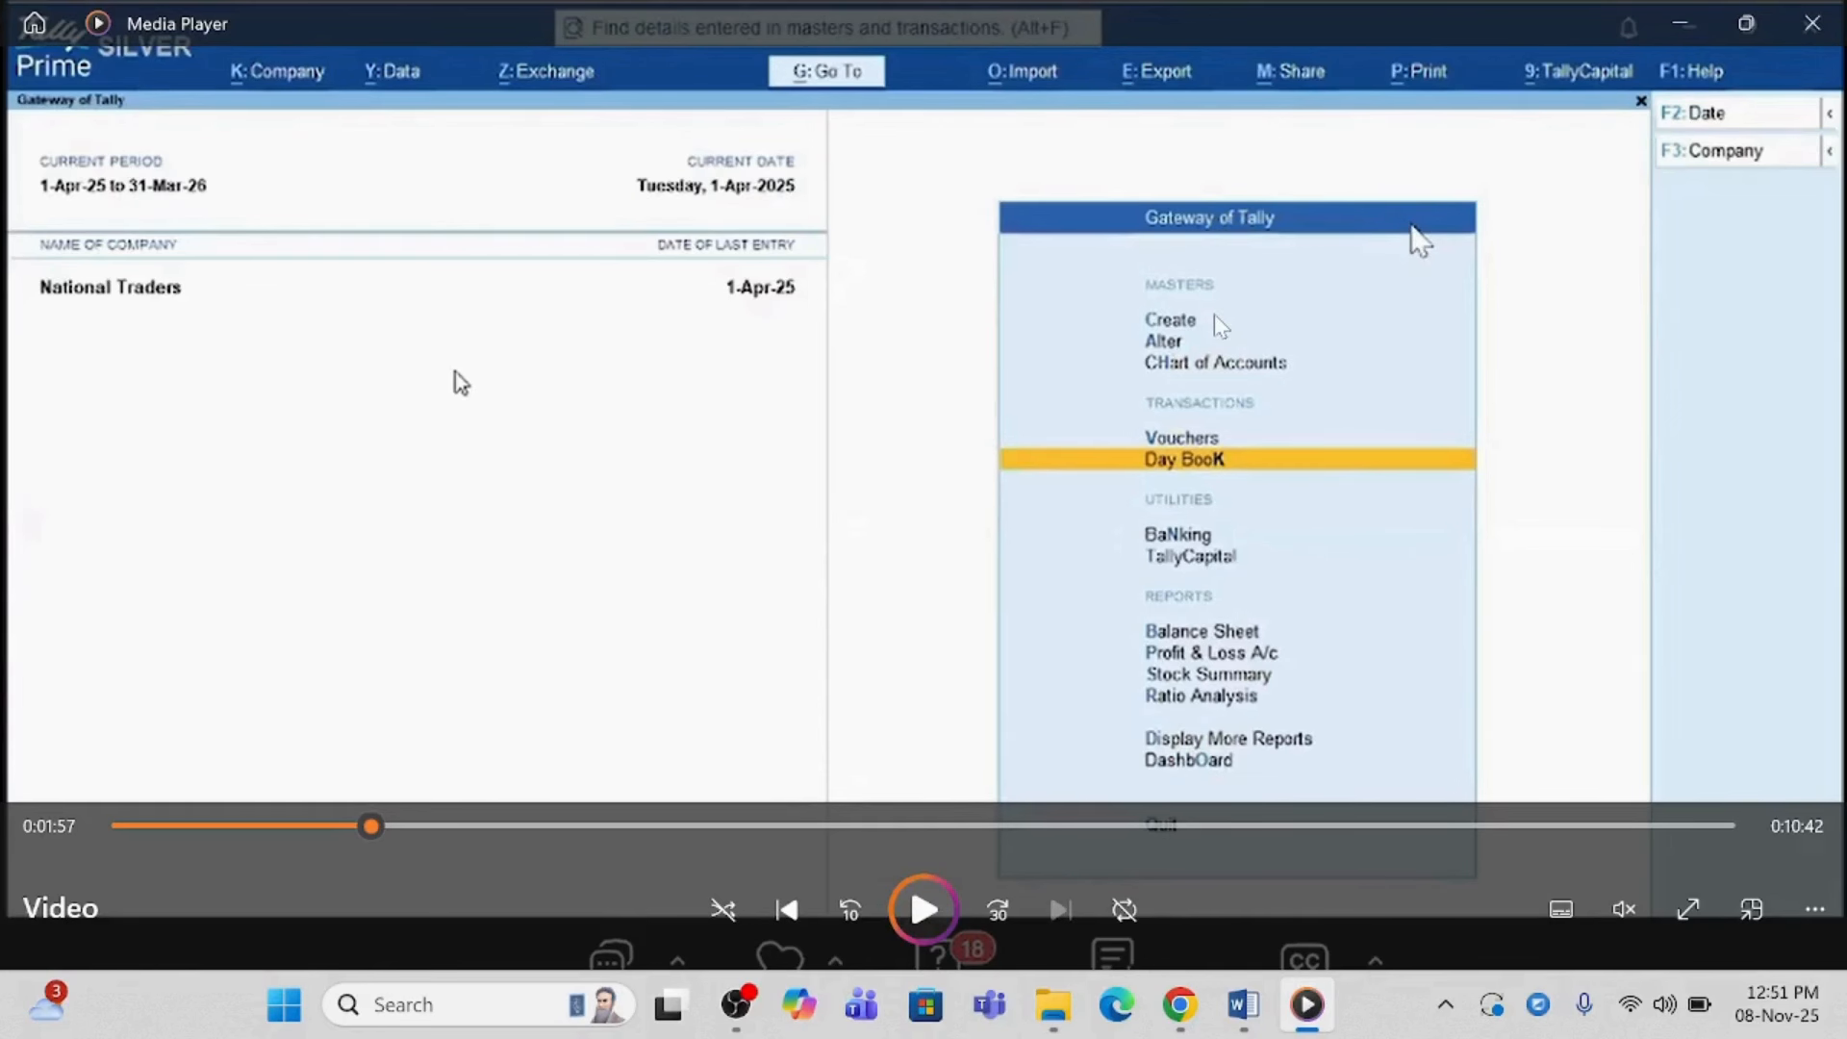
# - Play the demonstration from the Gateway of Tally, pausing at the company data options and at the Backup & Restore options
pyautogui.click(923, 909)
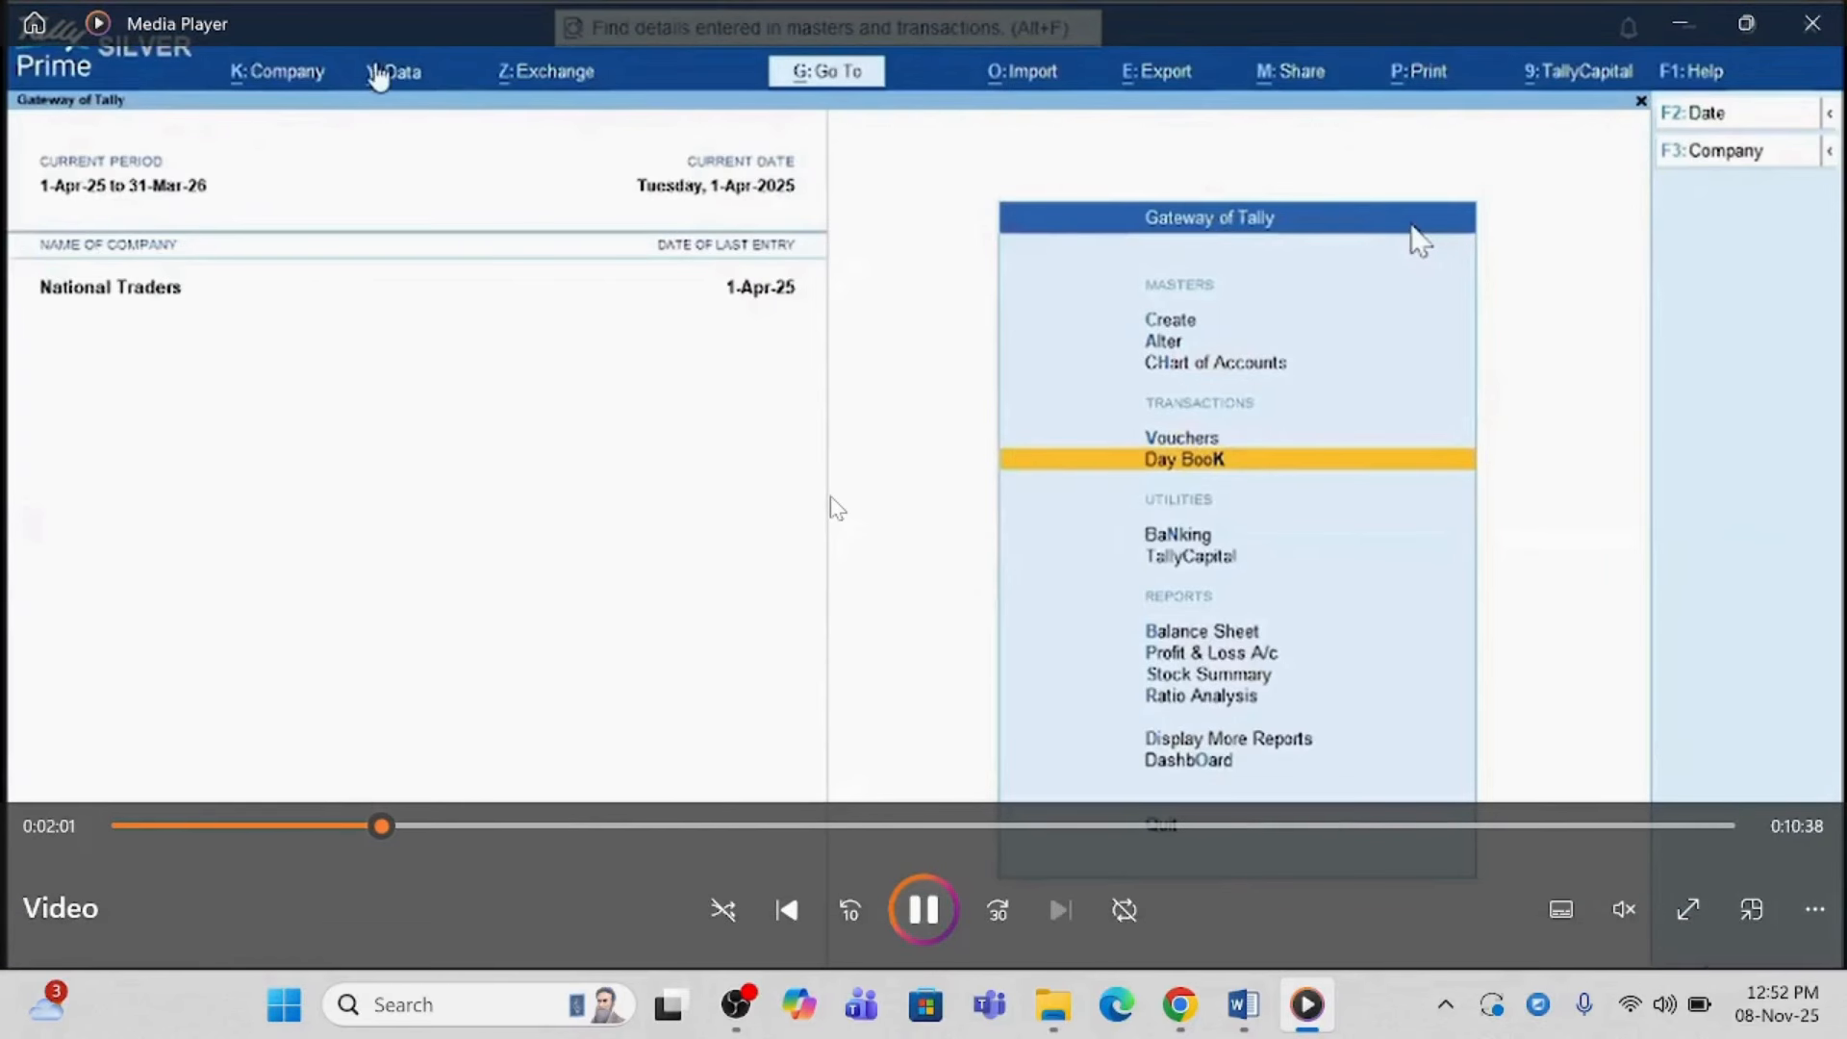
pyautogui.press('space')
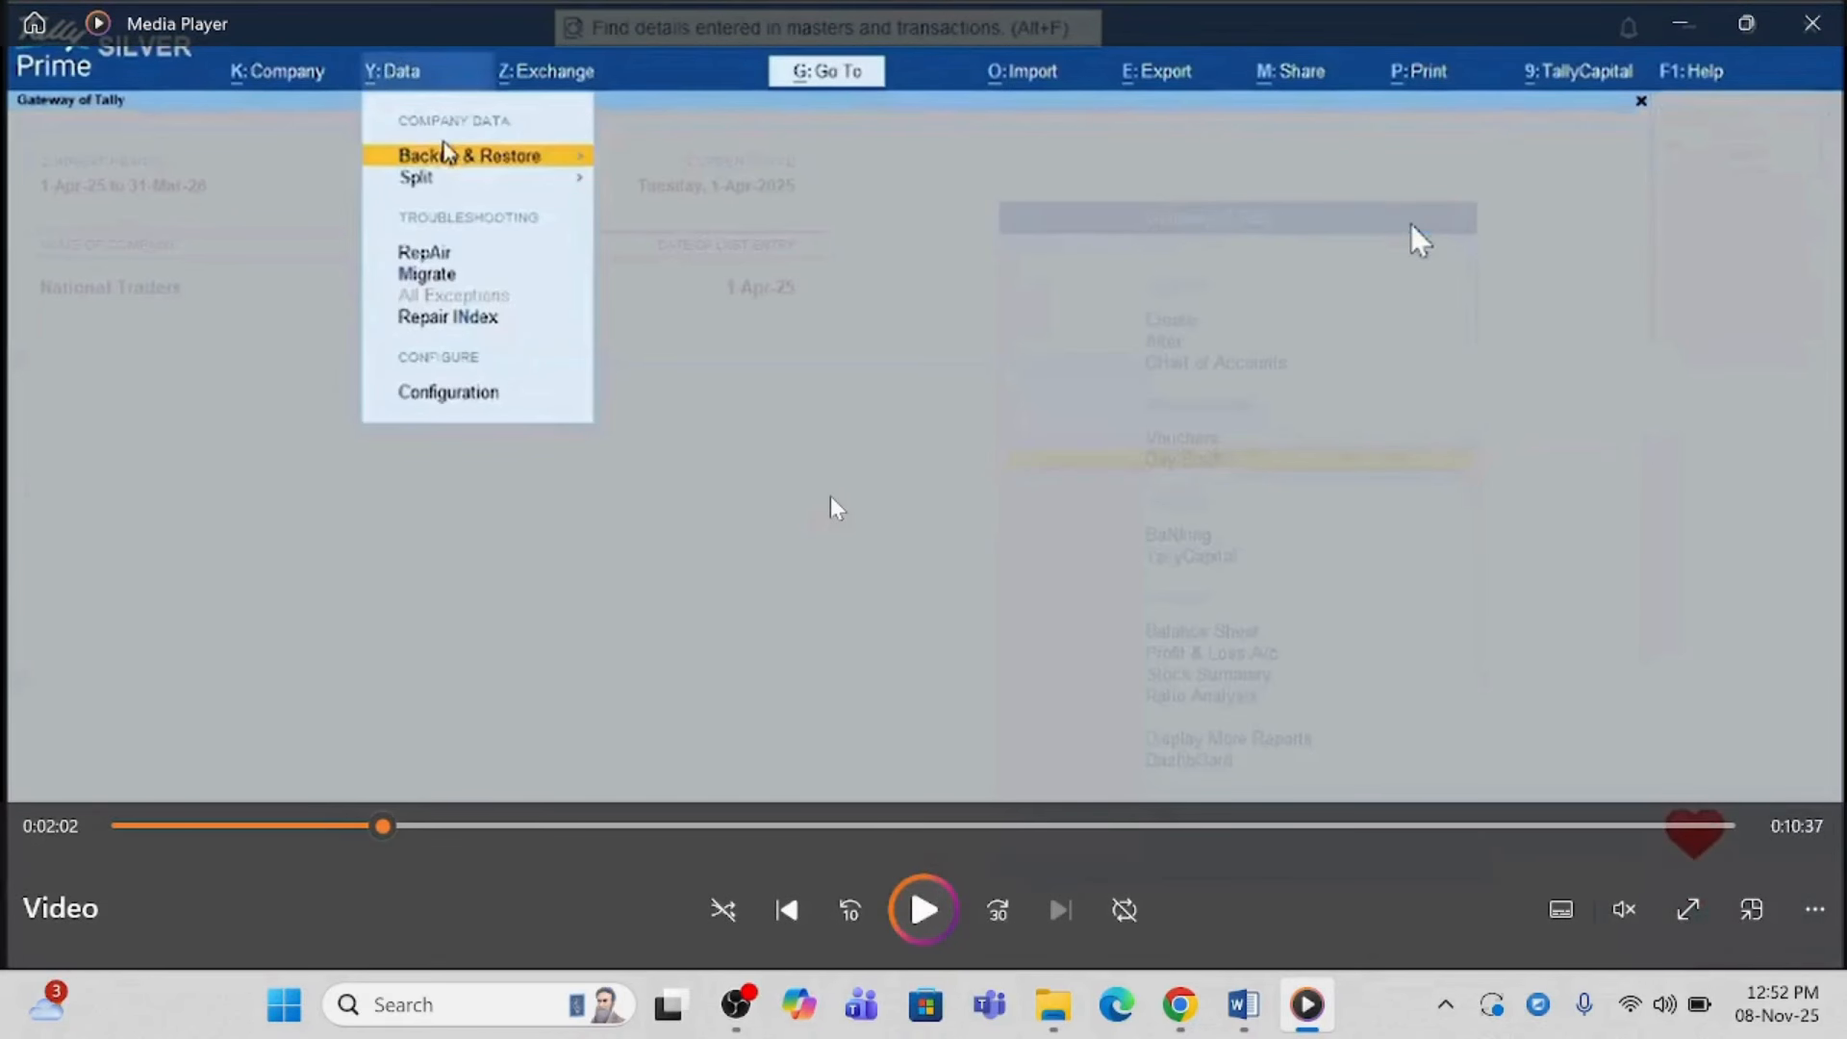
pyautogui.press('space')
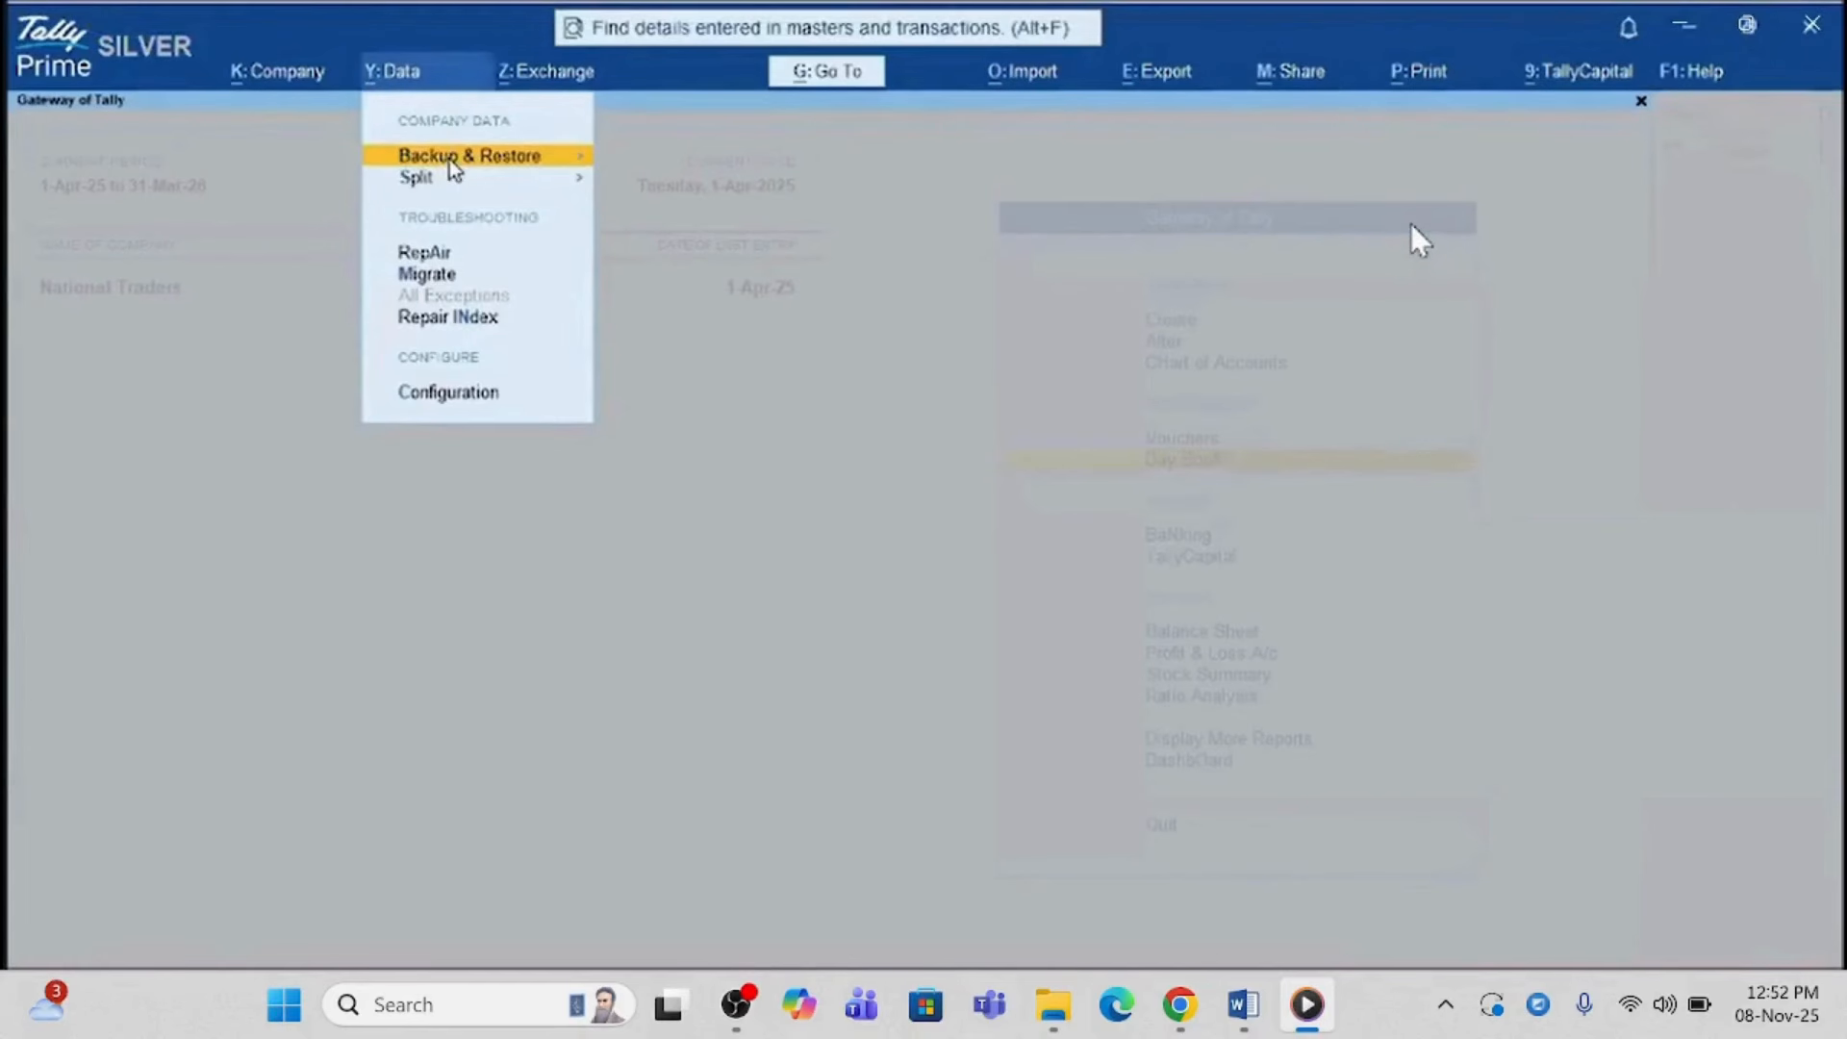
pyautogui.press('space')
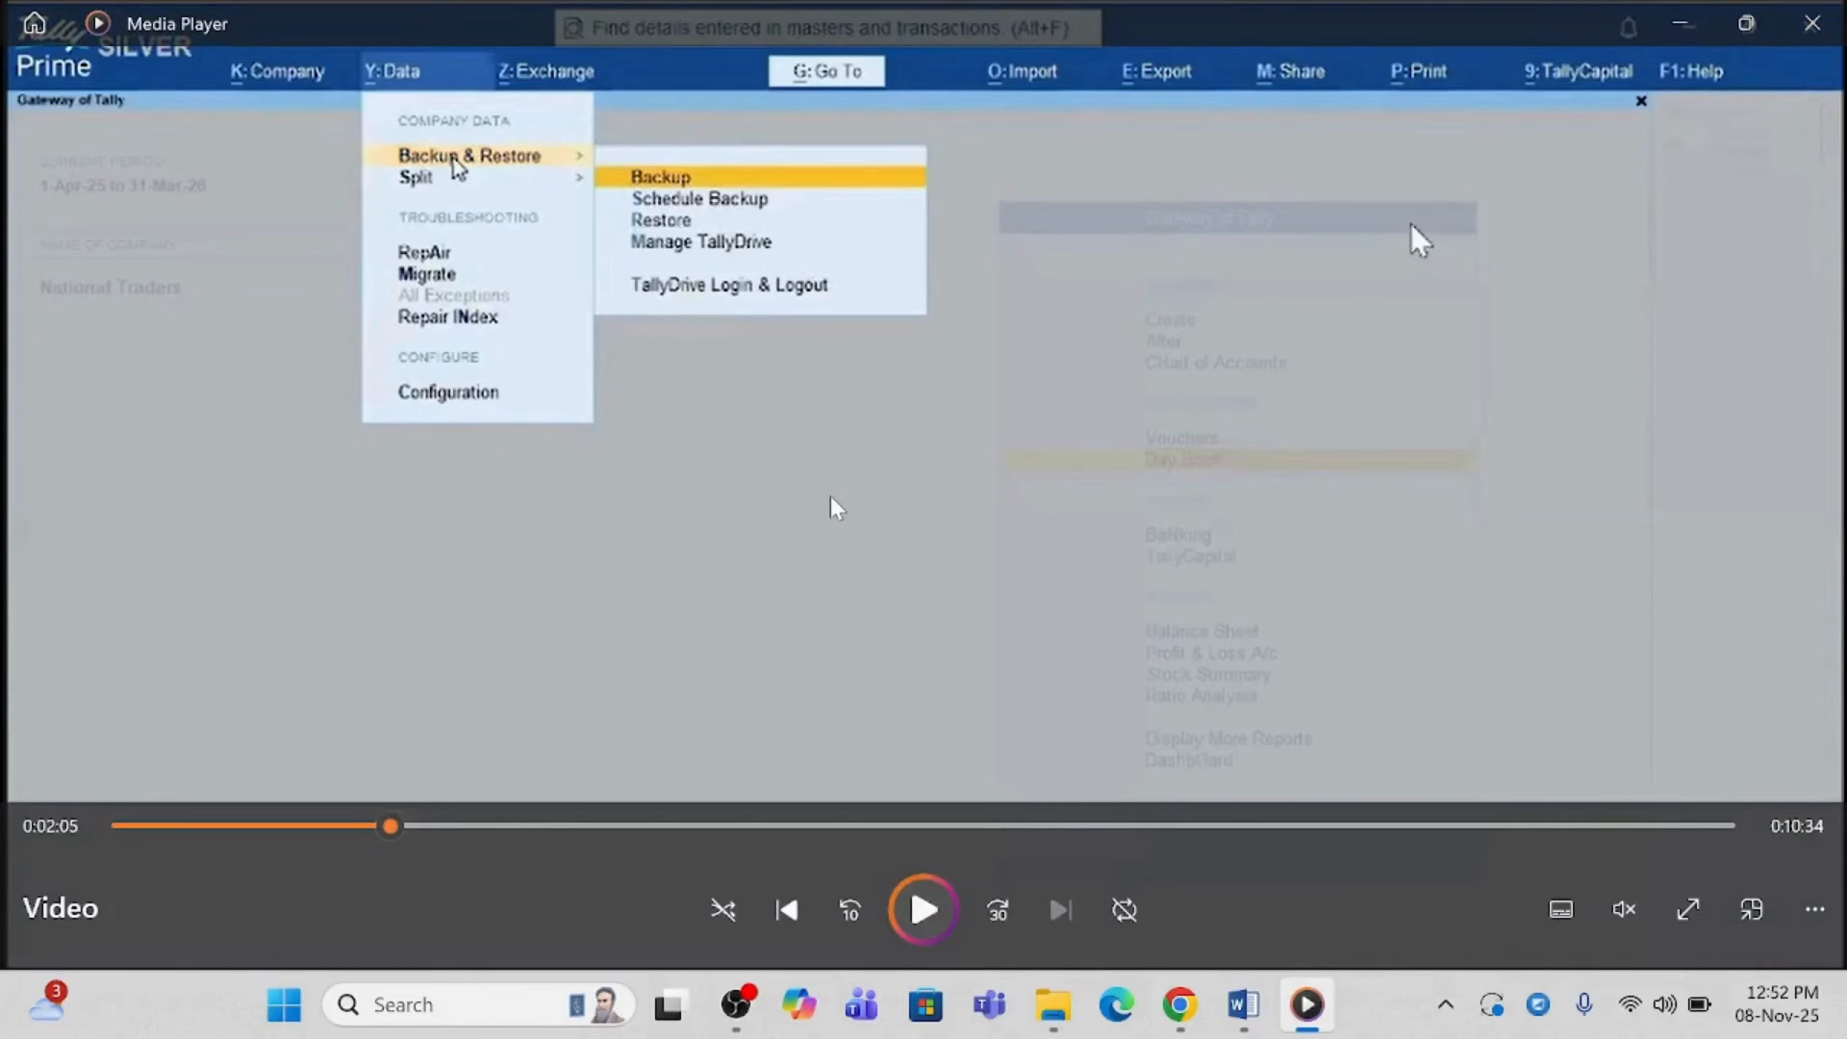
# - Continue the demonstration into Backup Schedule Creation, pausing at the company list and at the TallyDrive backup data path choice
pyautogui.press('space')
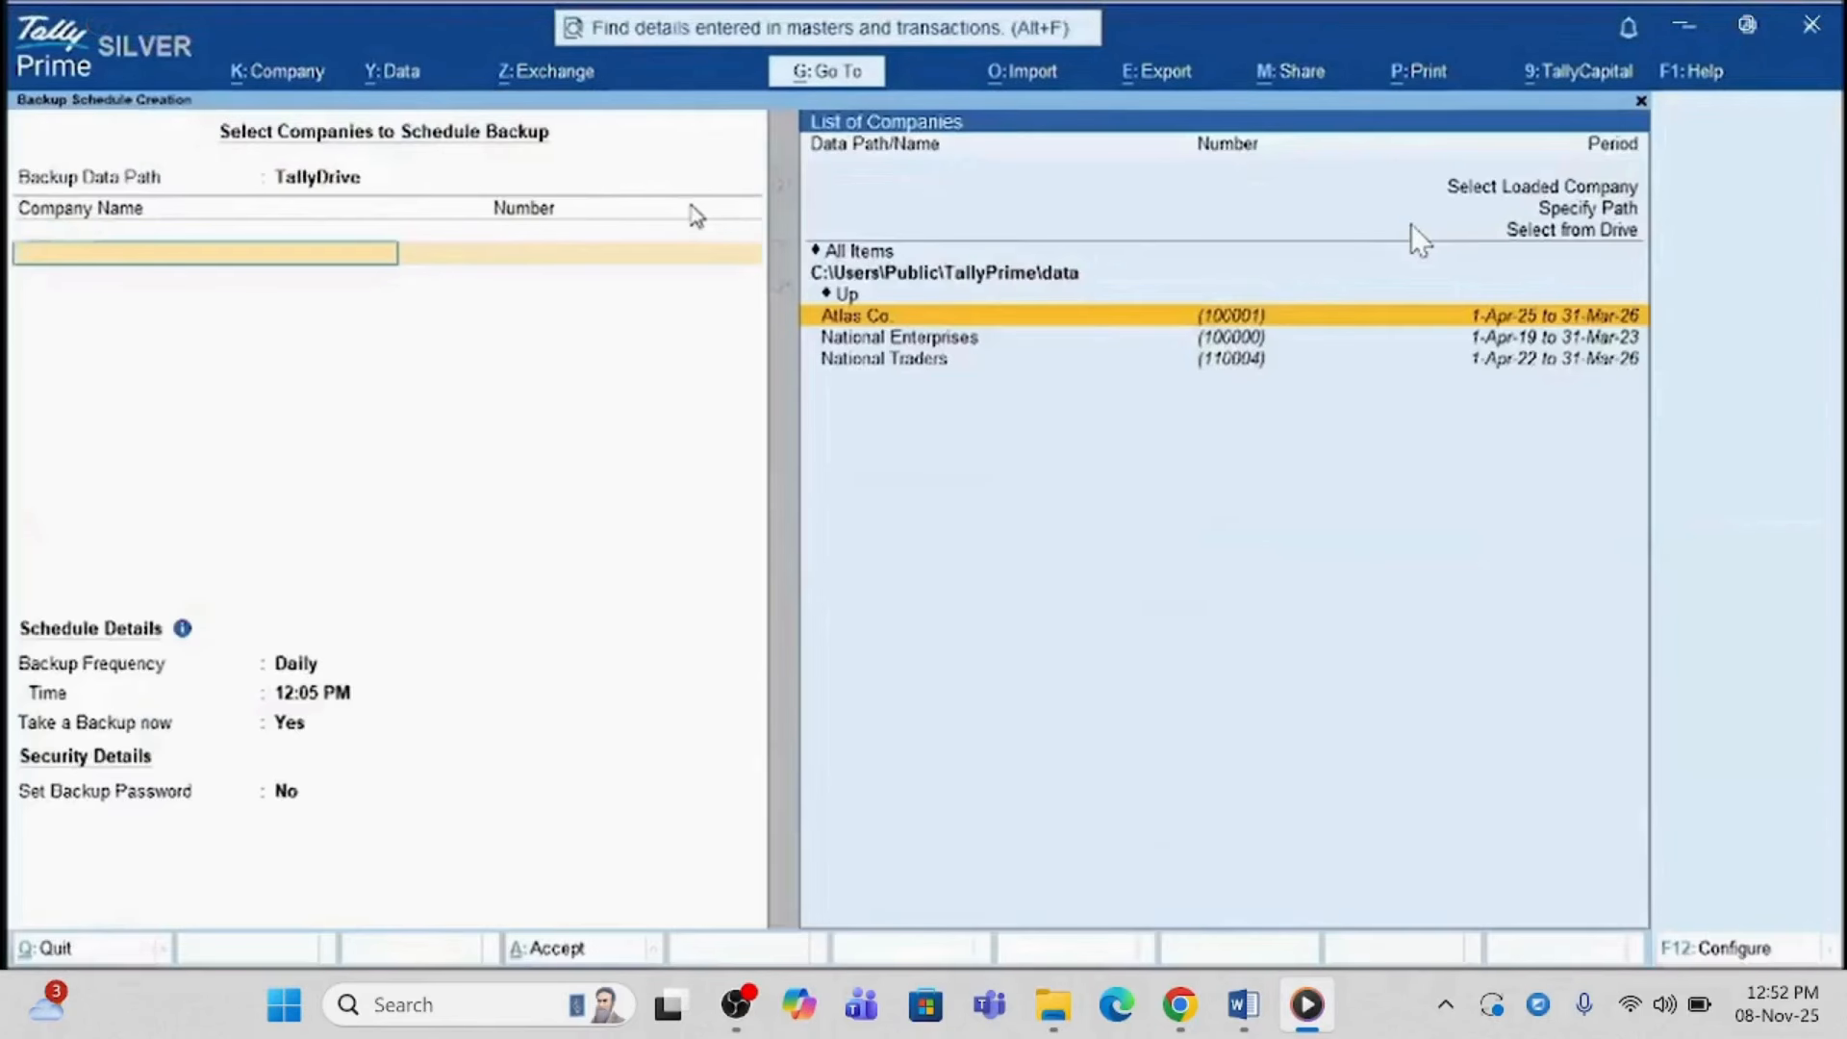
pyautogui.press('space')
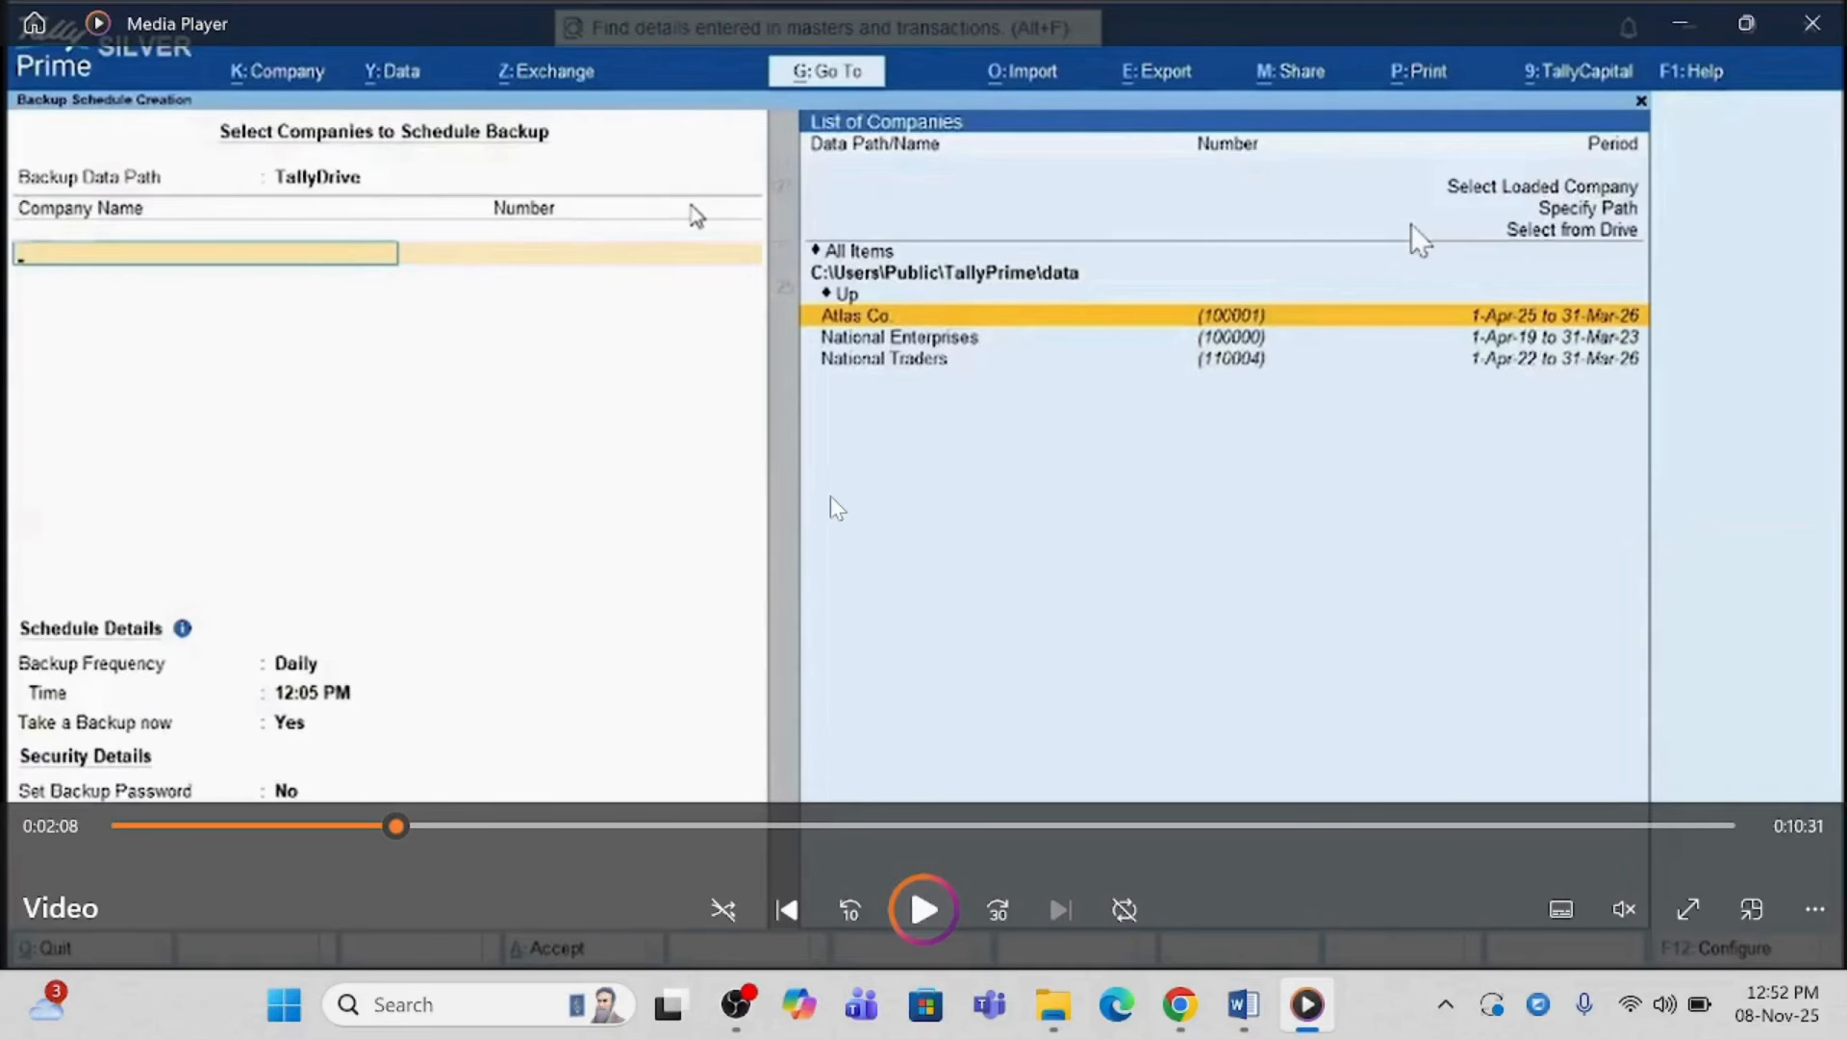
pyautogui.press('space')
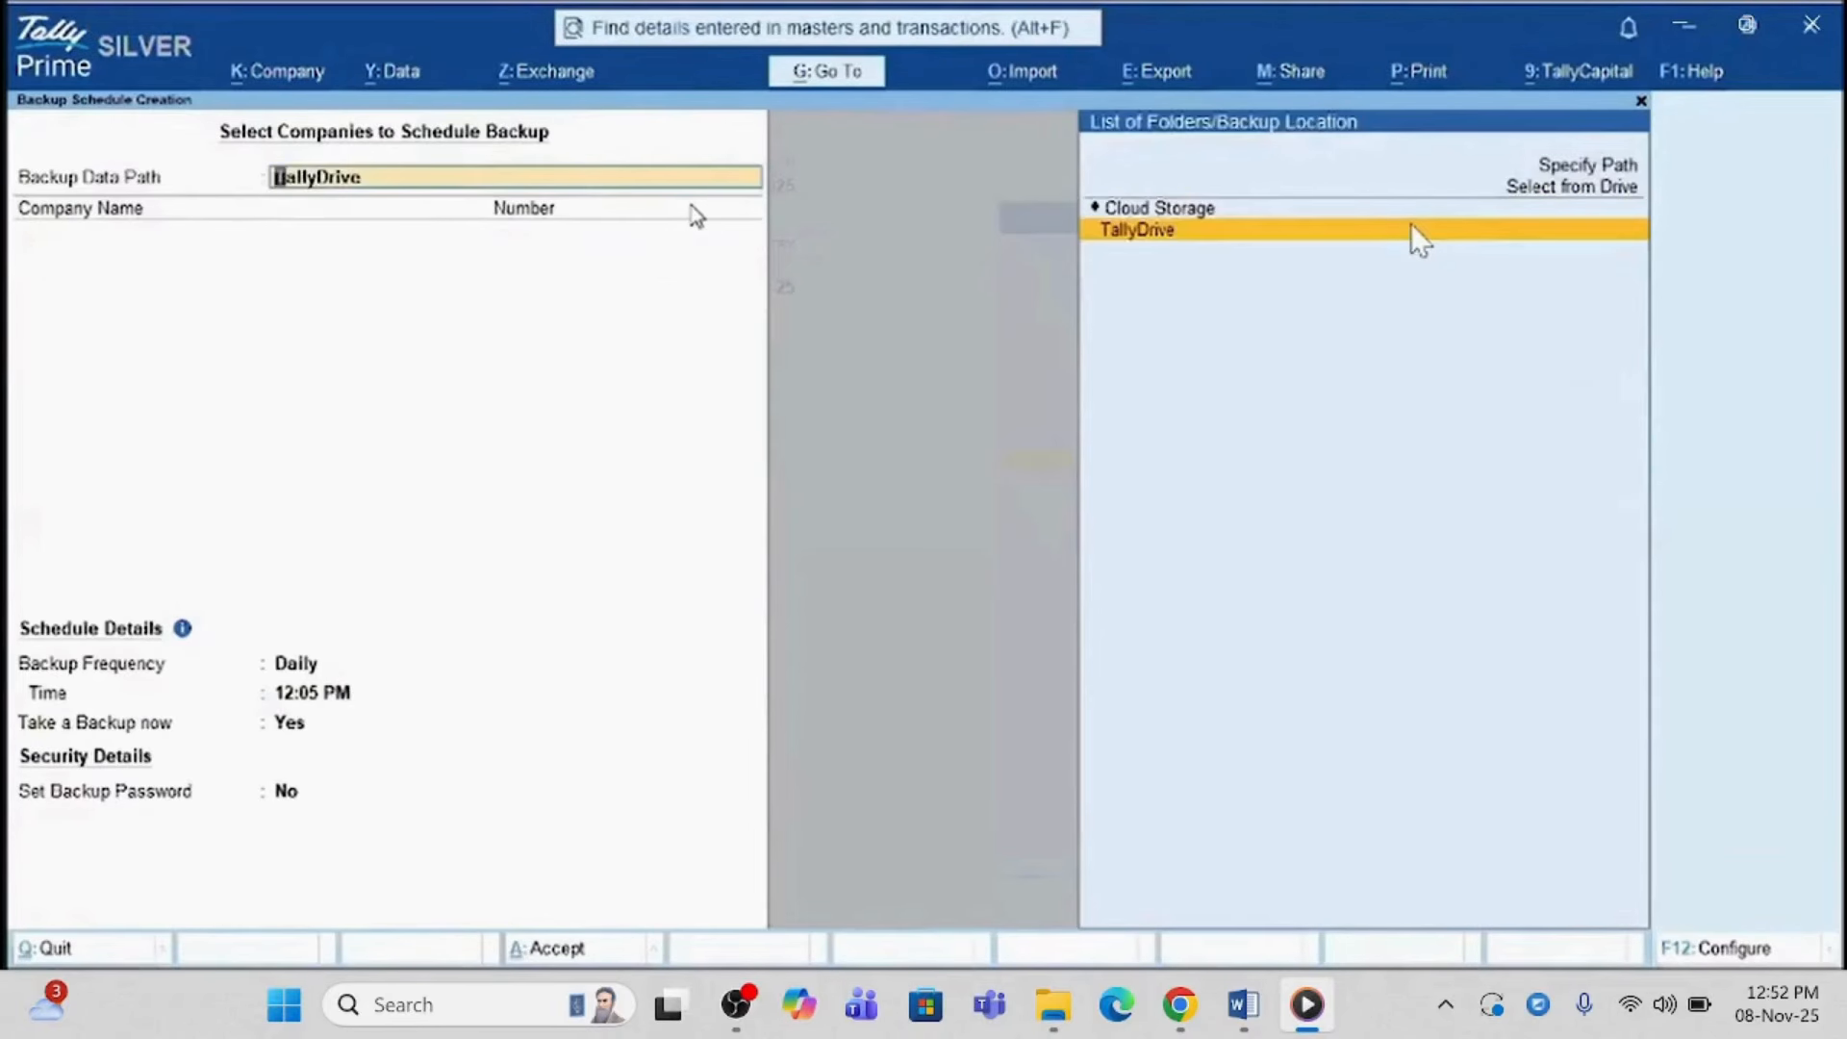
pyautogui.press('space')
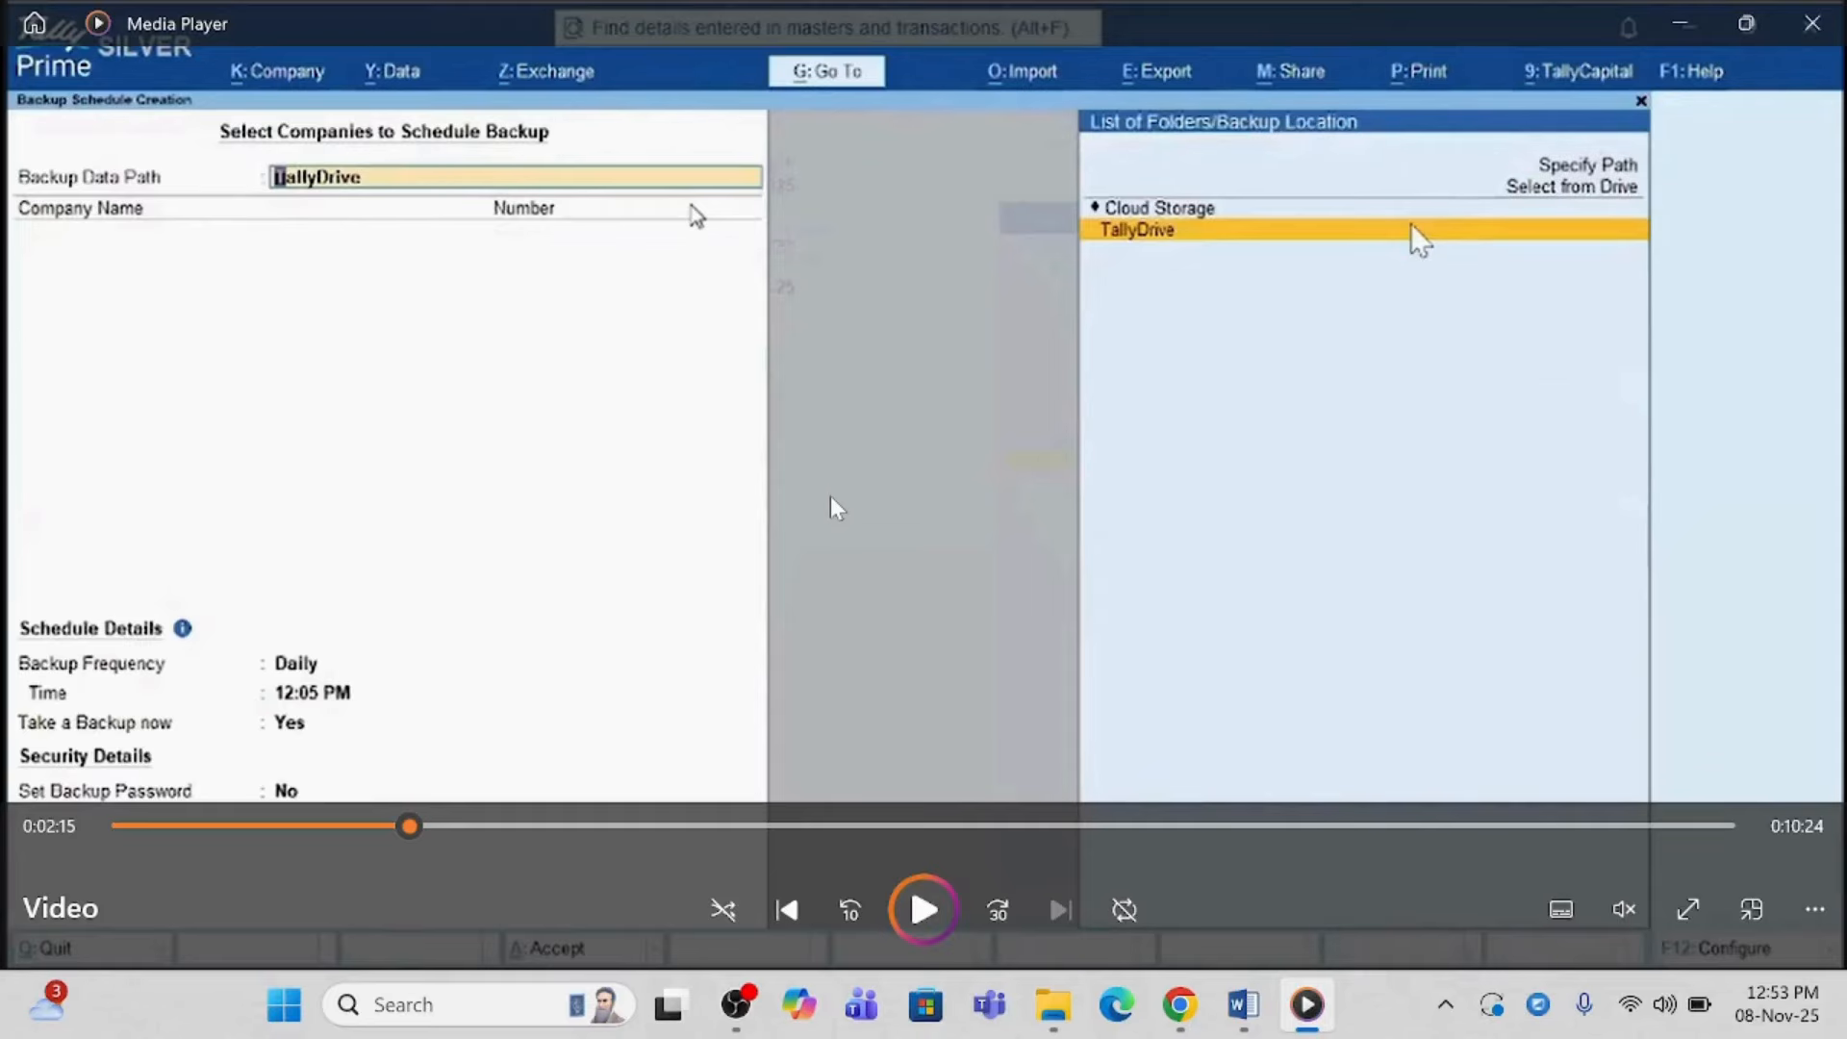
# - Play the part where National Traders is selected for backup and pause at the schedule's time field, at about 3:05
pyautogui.click(830, 496)
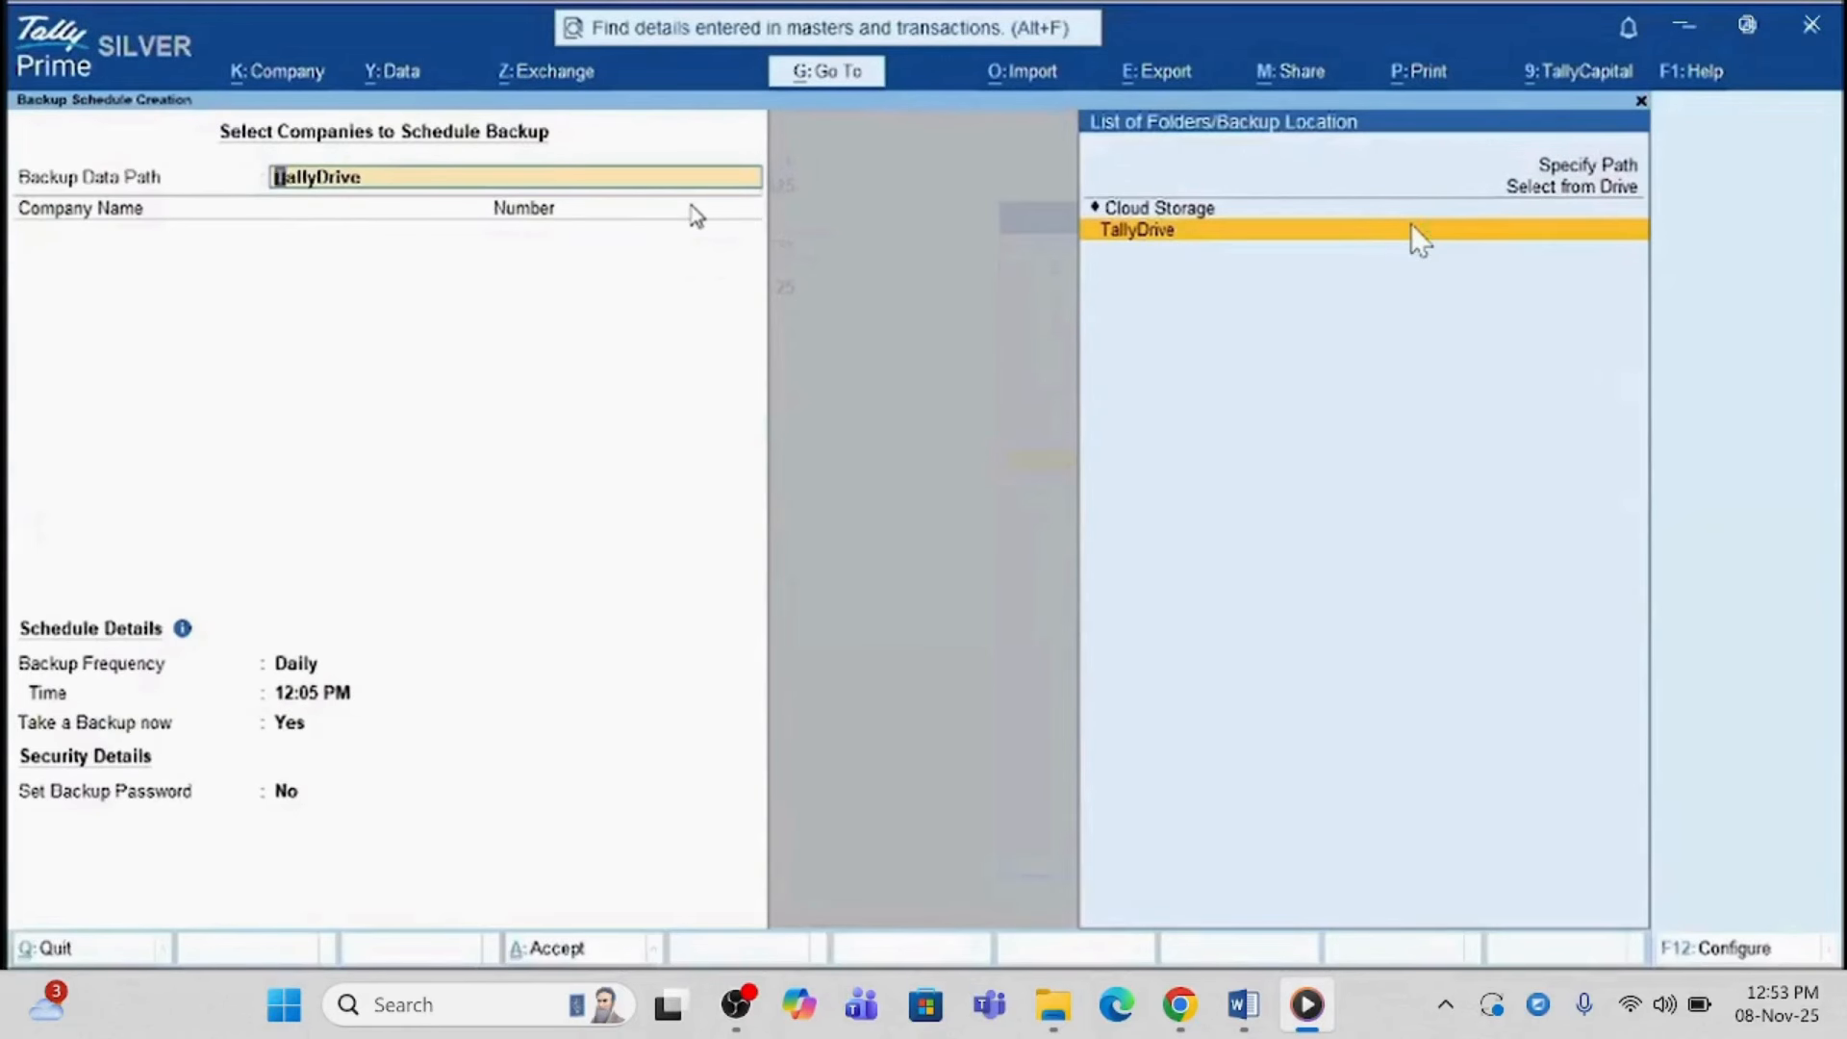
pyautogui.press('Left')
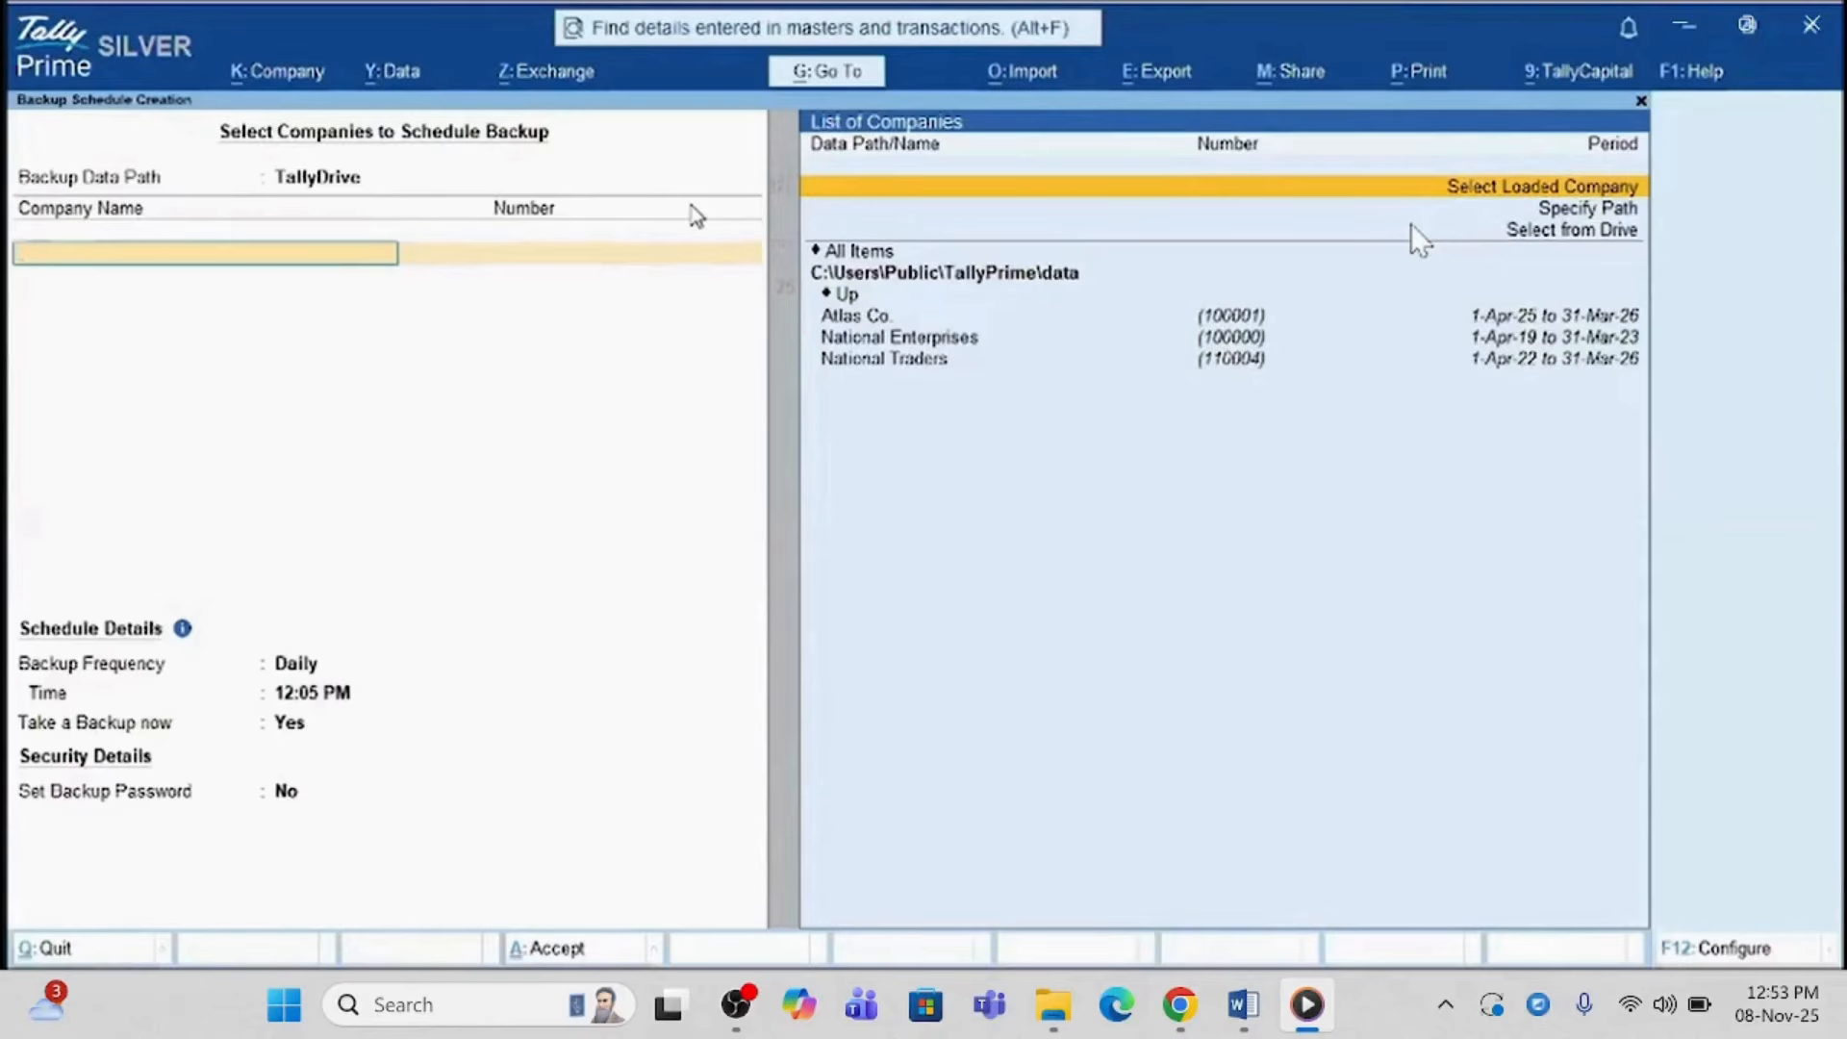
pyautogui.moveTo(1448, 575)
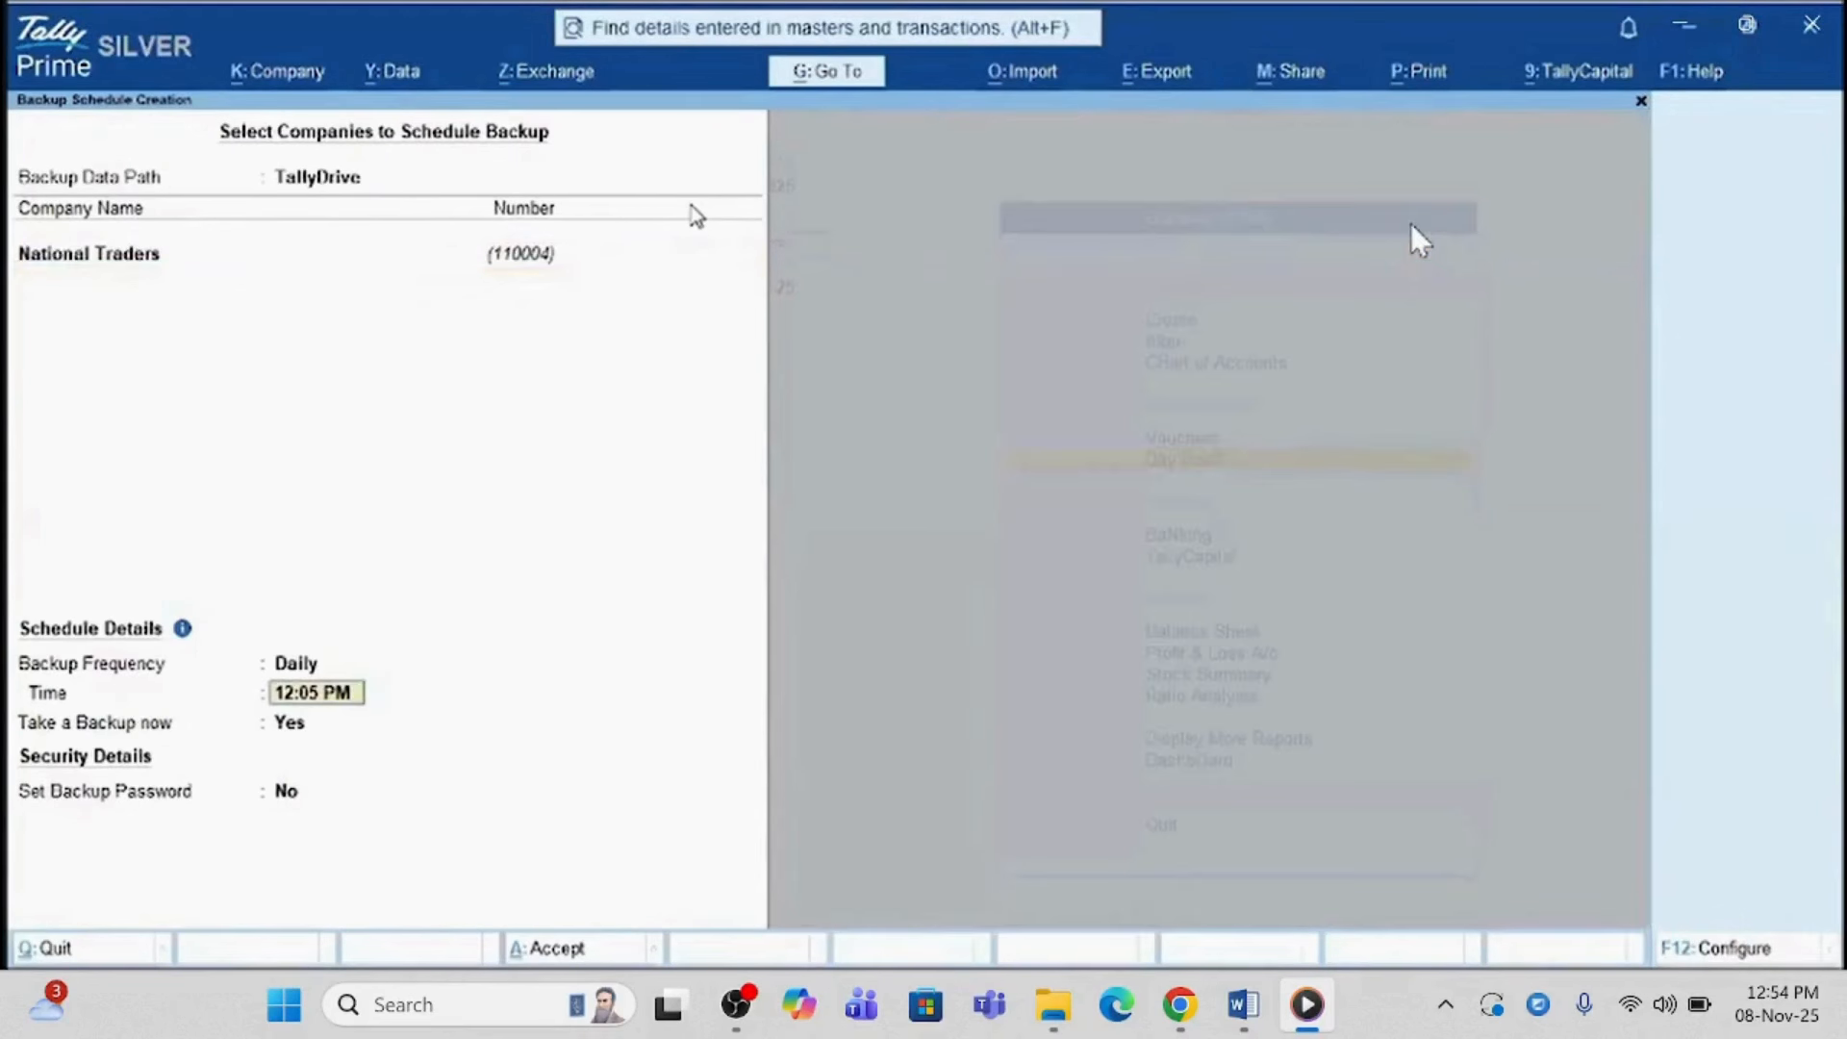
pyautogui.click(1441, 566)
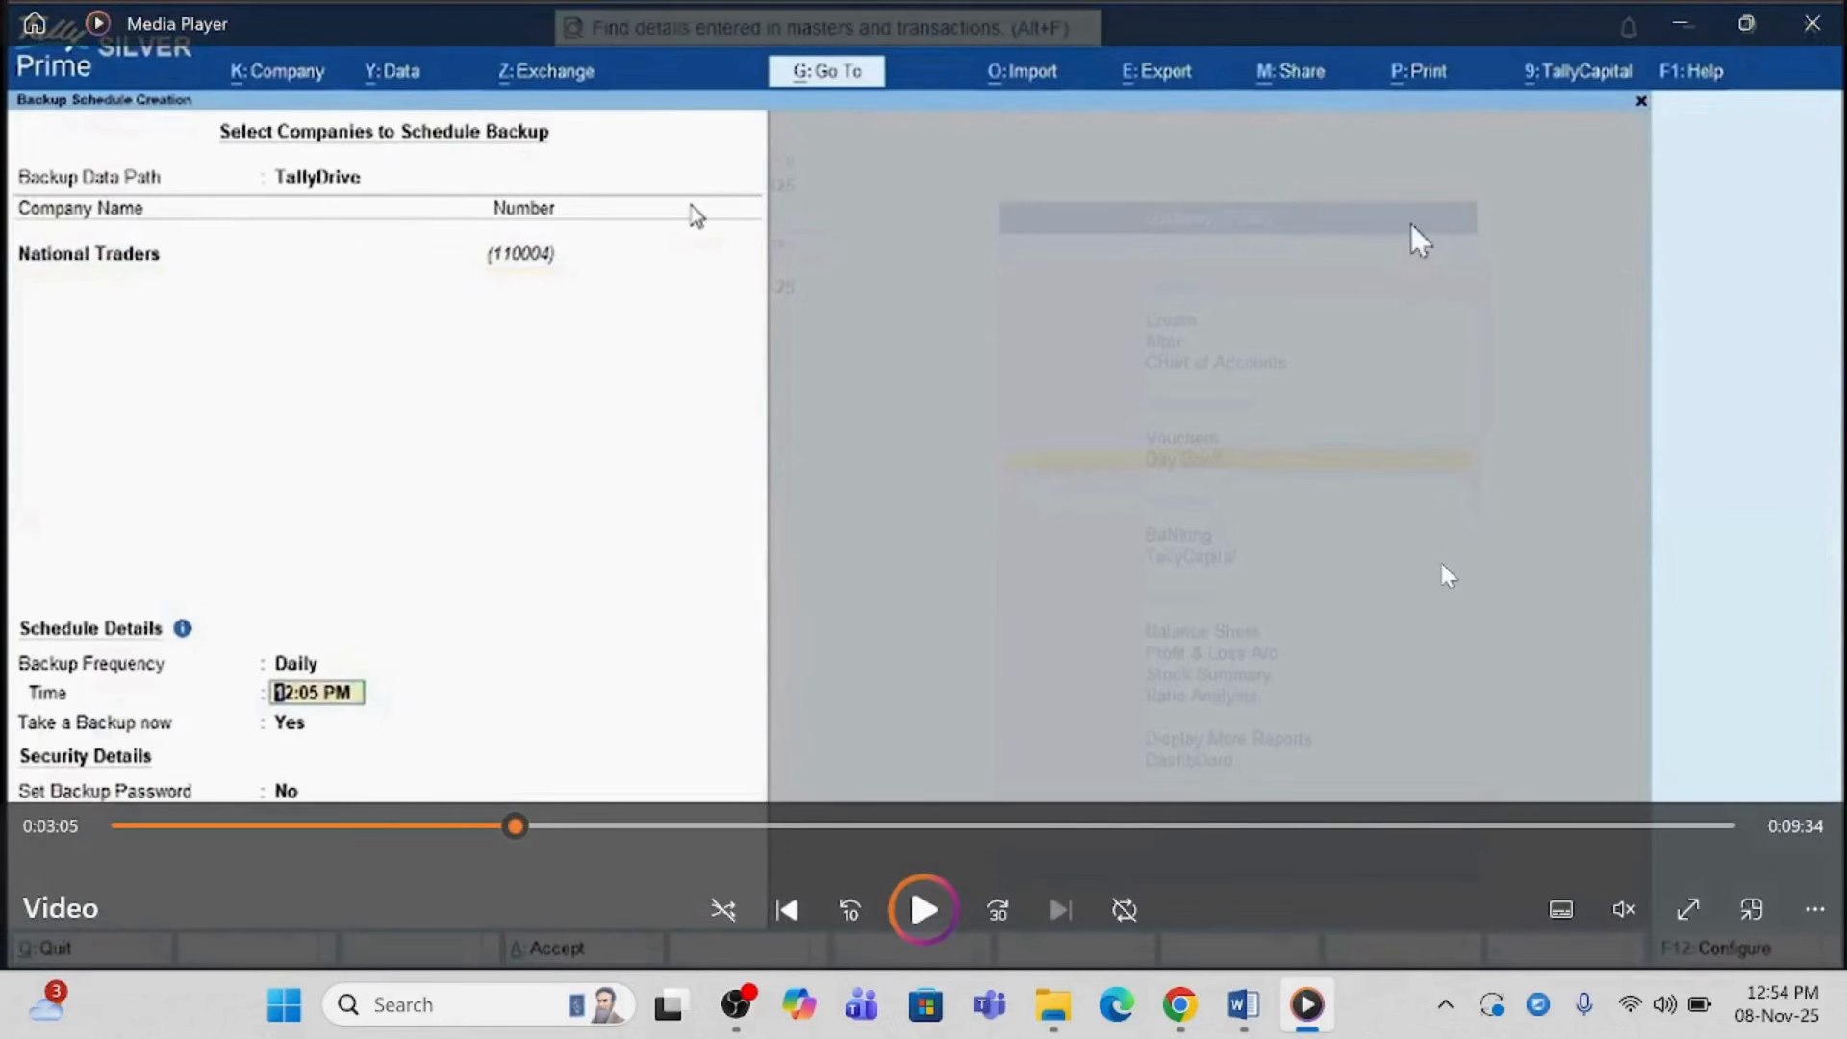
# - Play the backup frequency explanation, pausing at the list of frequencies and at the list of dates for a monthly backup
pyautogui.click(1445, 574)
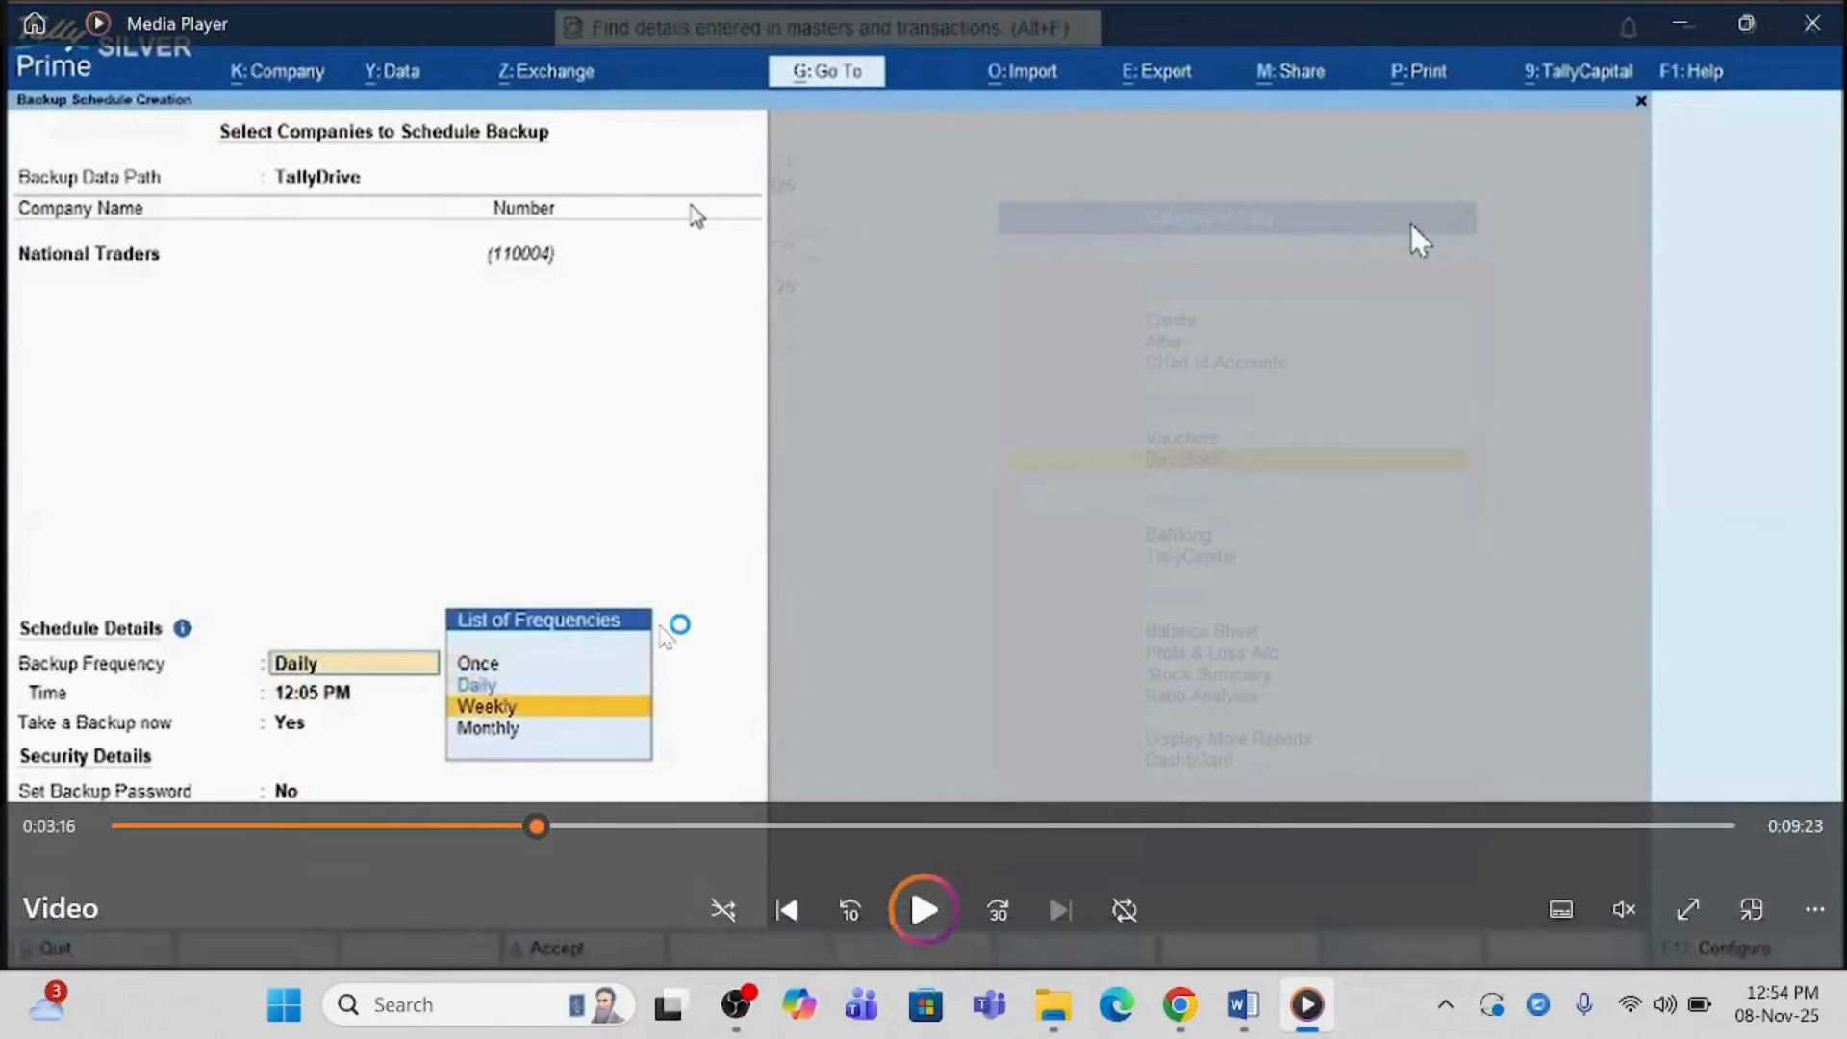
pyautogui.click(666, 637)
pyautogui.press('space')
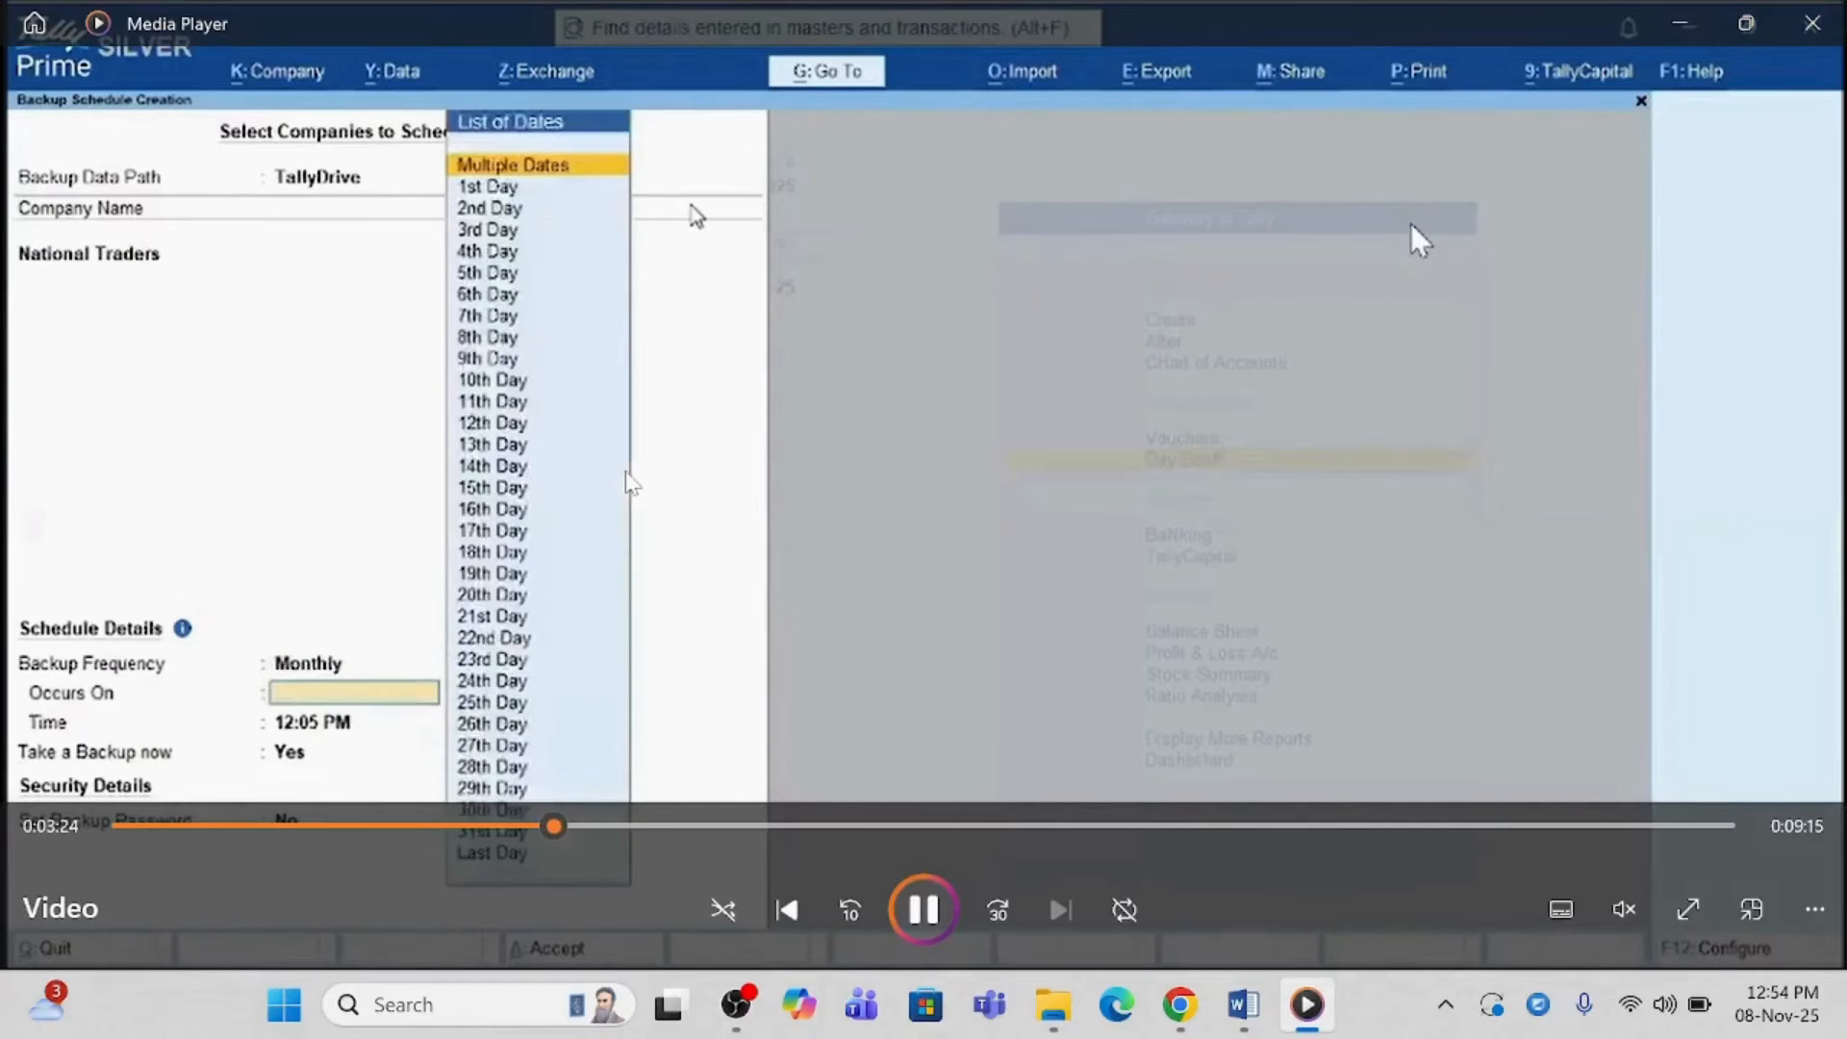
pyautogui.press('space')
# - Resume the demonstration and pause it at the question about continuing without a backup password, at about 4:03
pyautogui.click(630, 481)
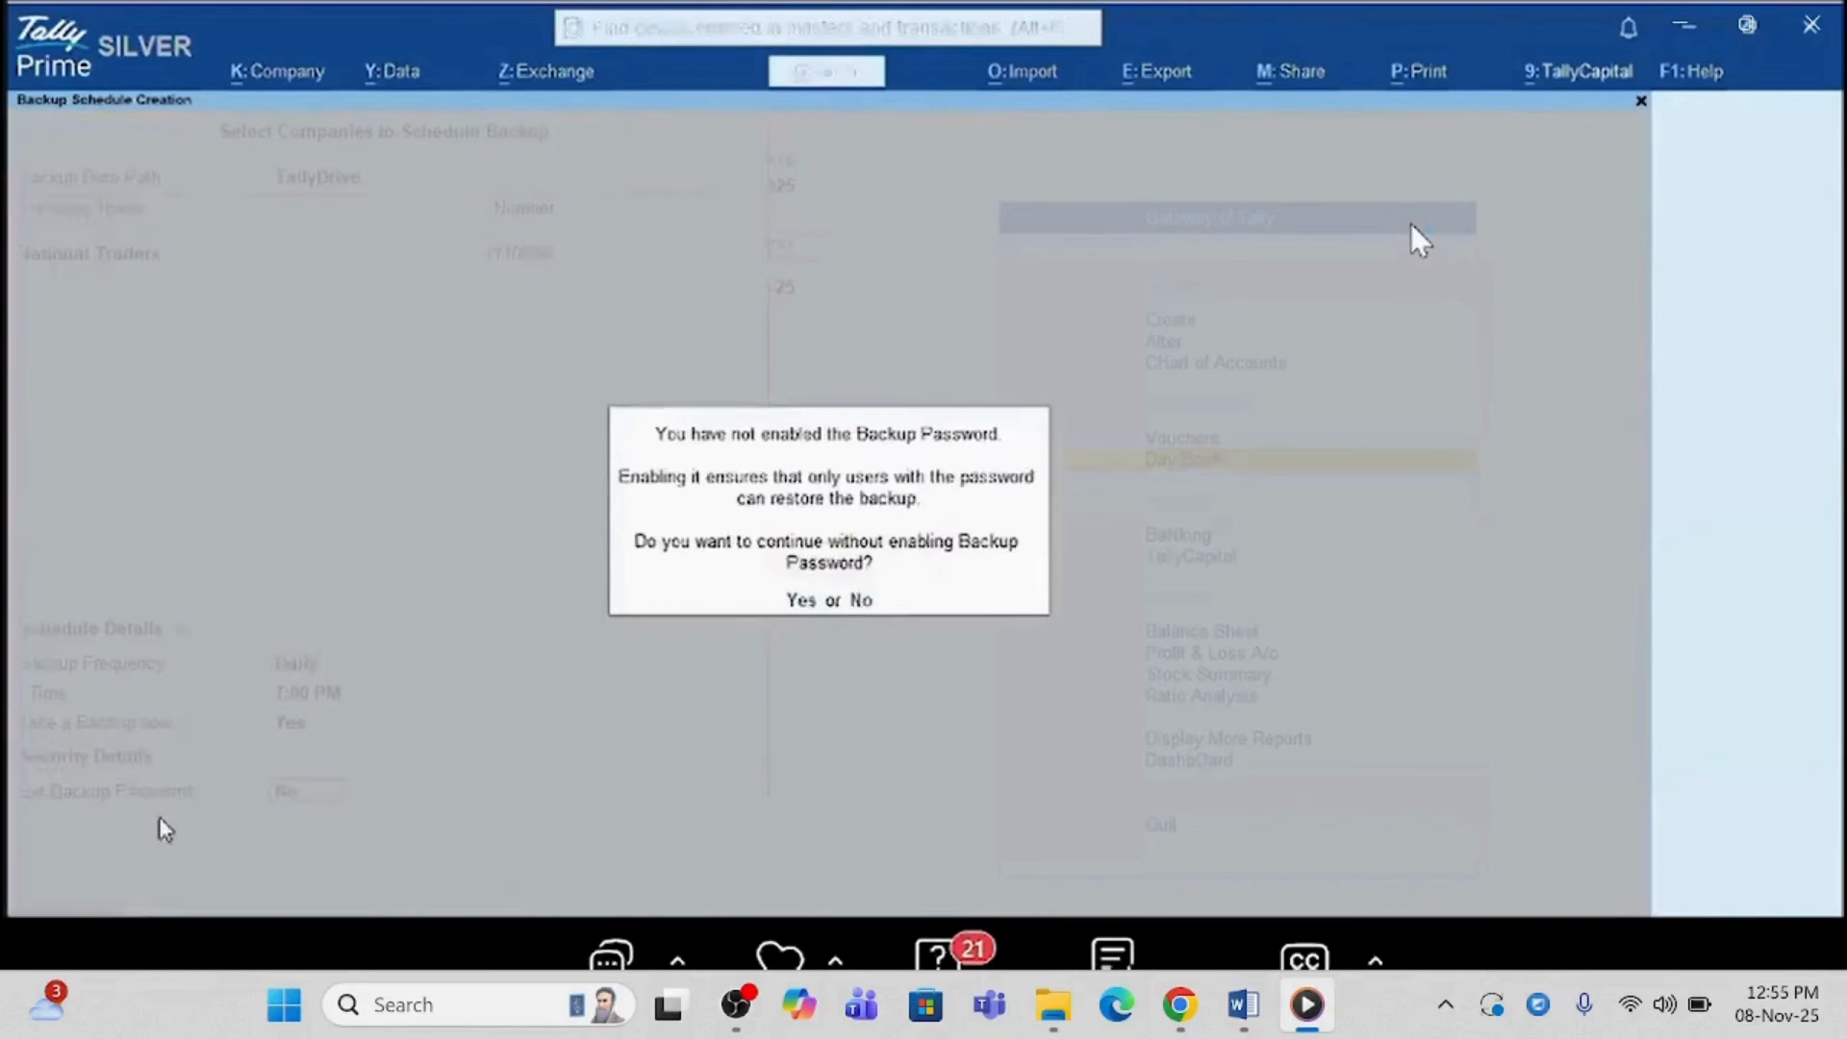
pyautogui.press('Return')
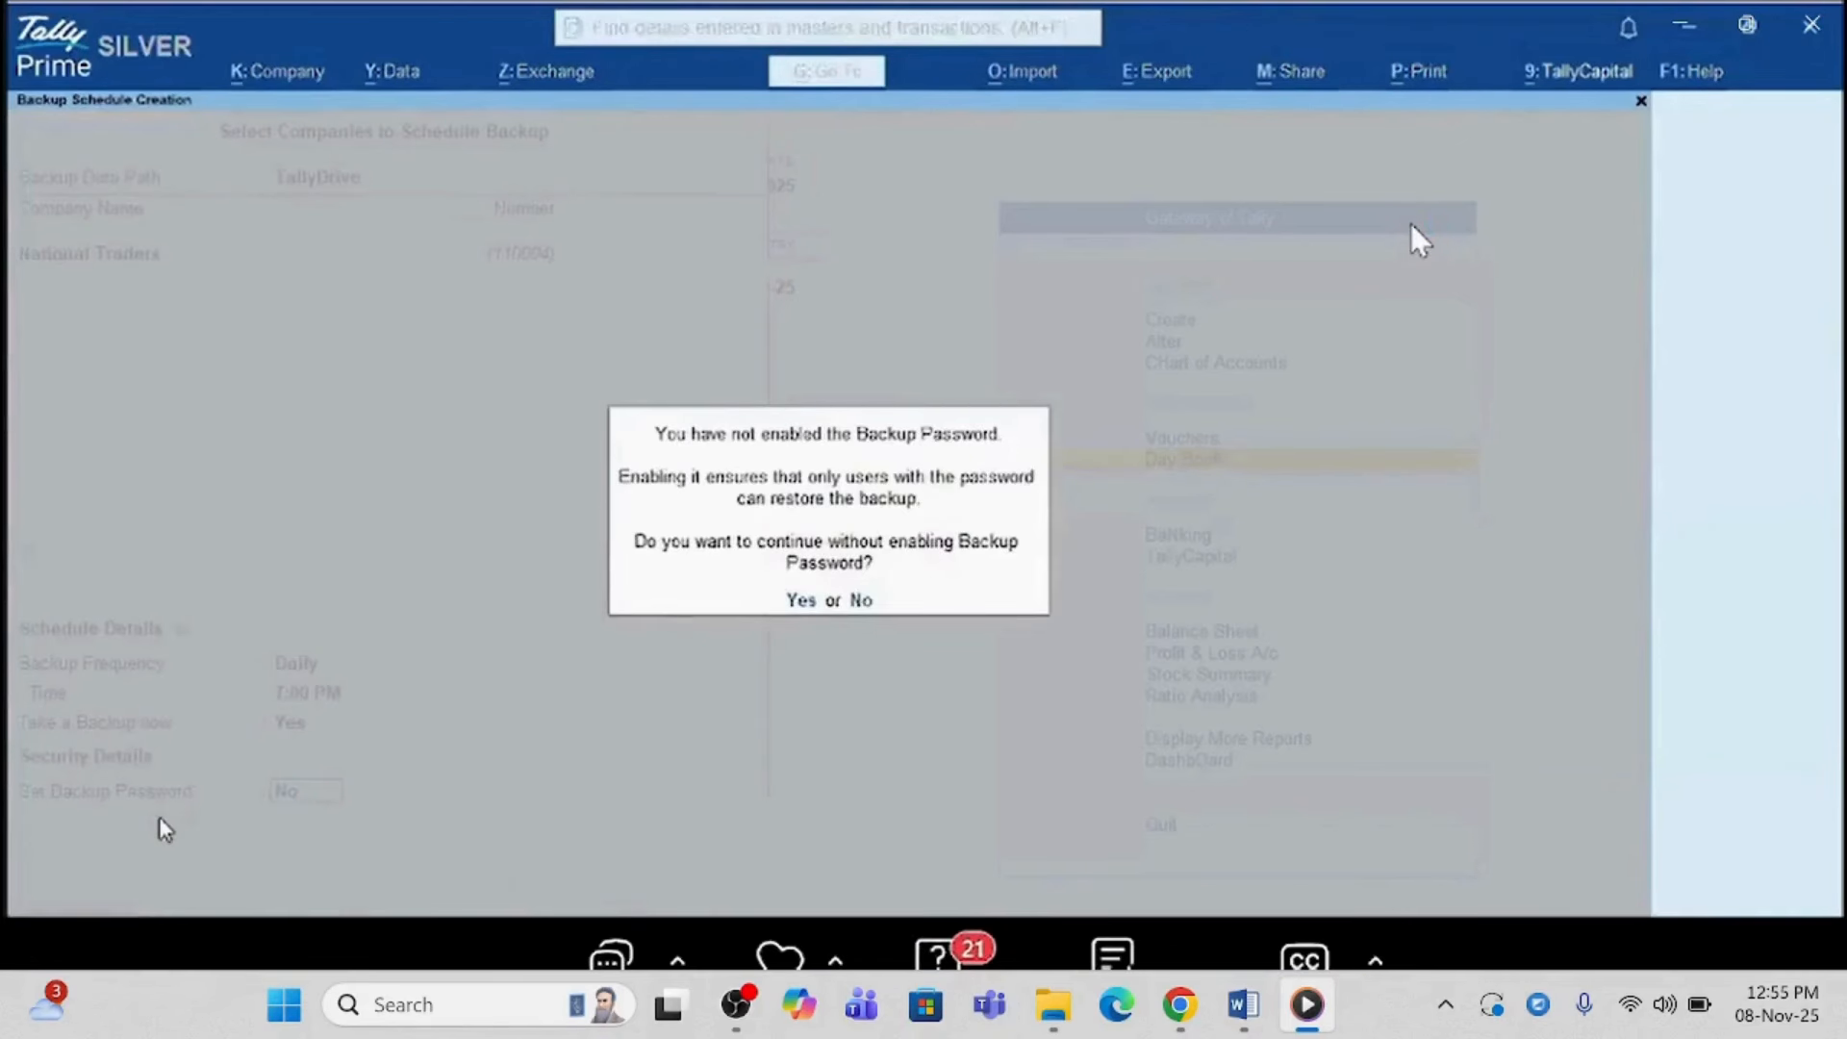
pyautogui.click(344, 724)
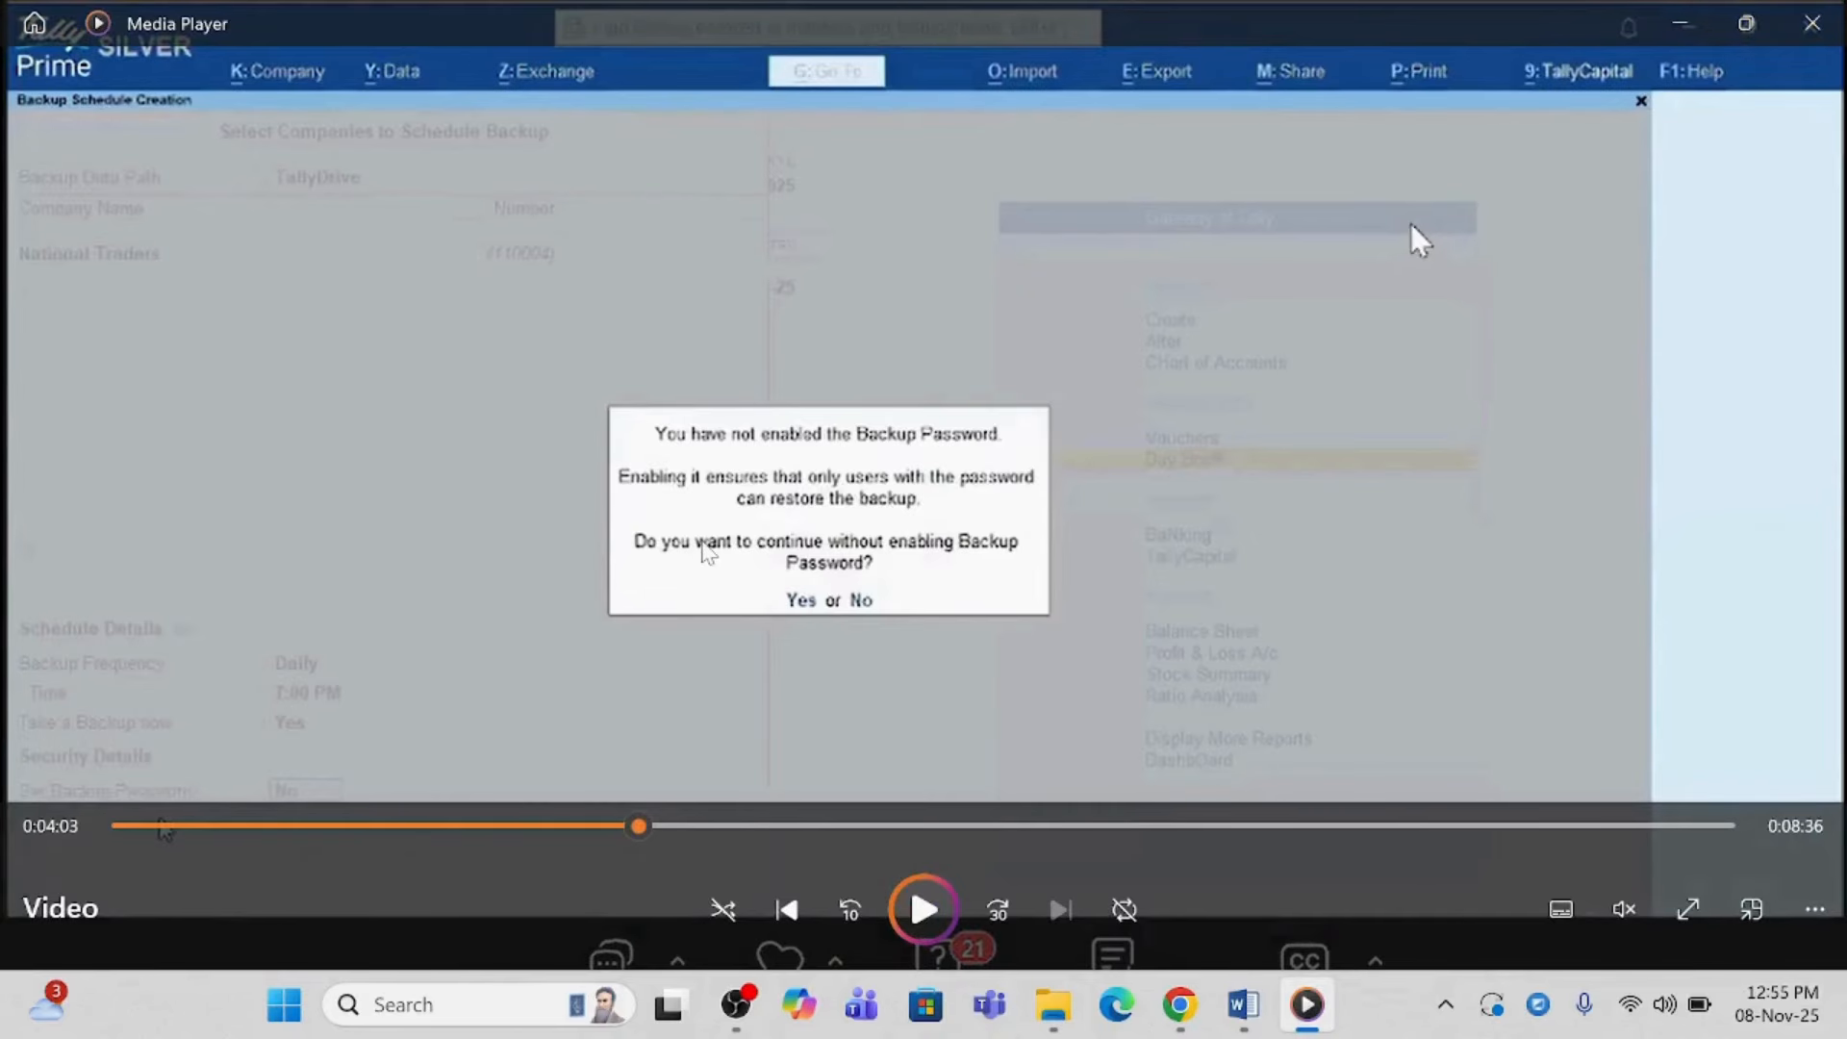
# - Play through the TallyDrive login part, pausing at the login form and on the Schedule Backup list at about 4:30
pyautogui.press('space')
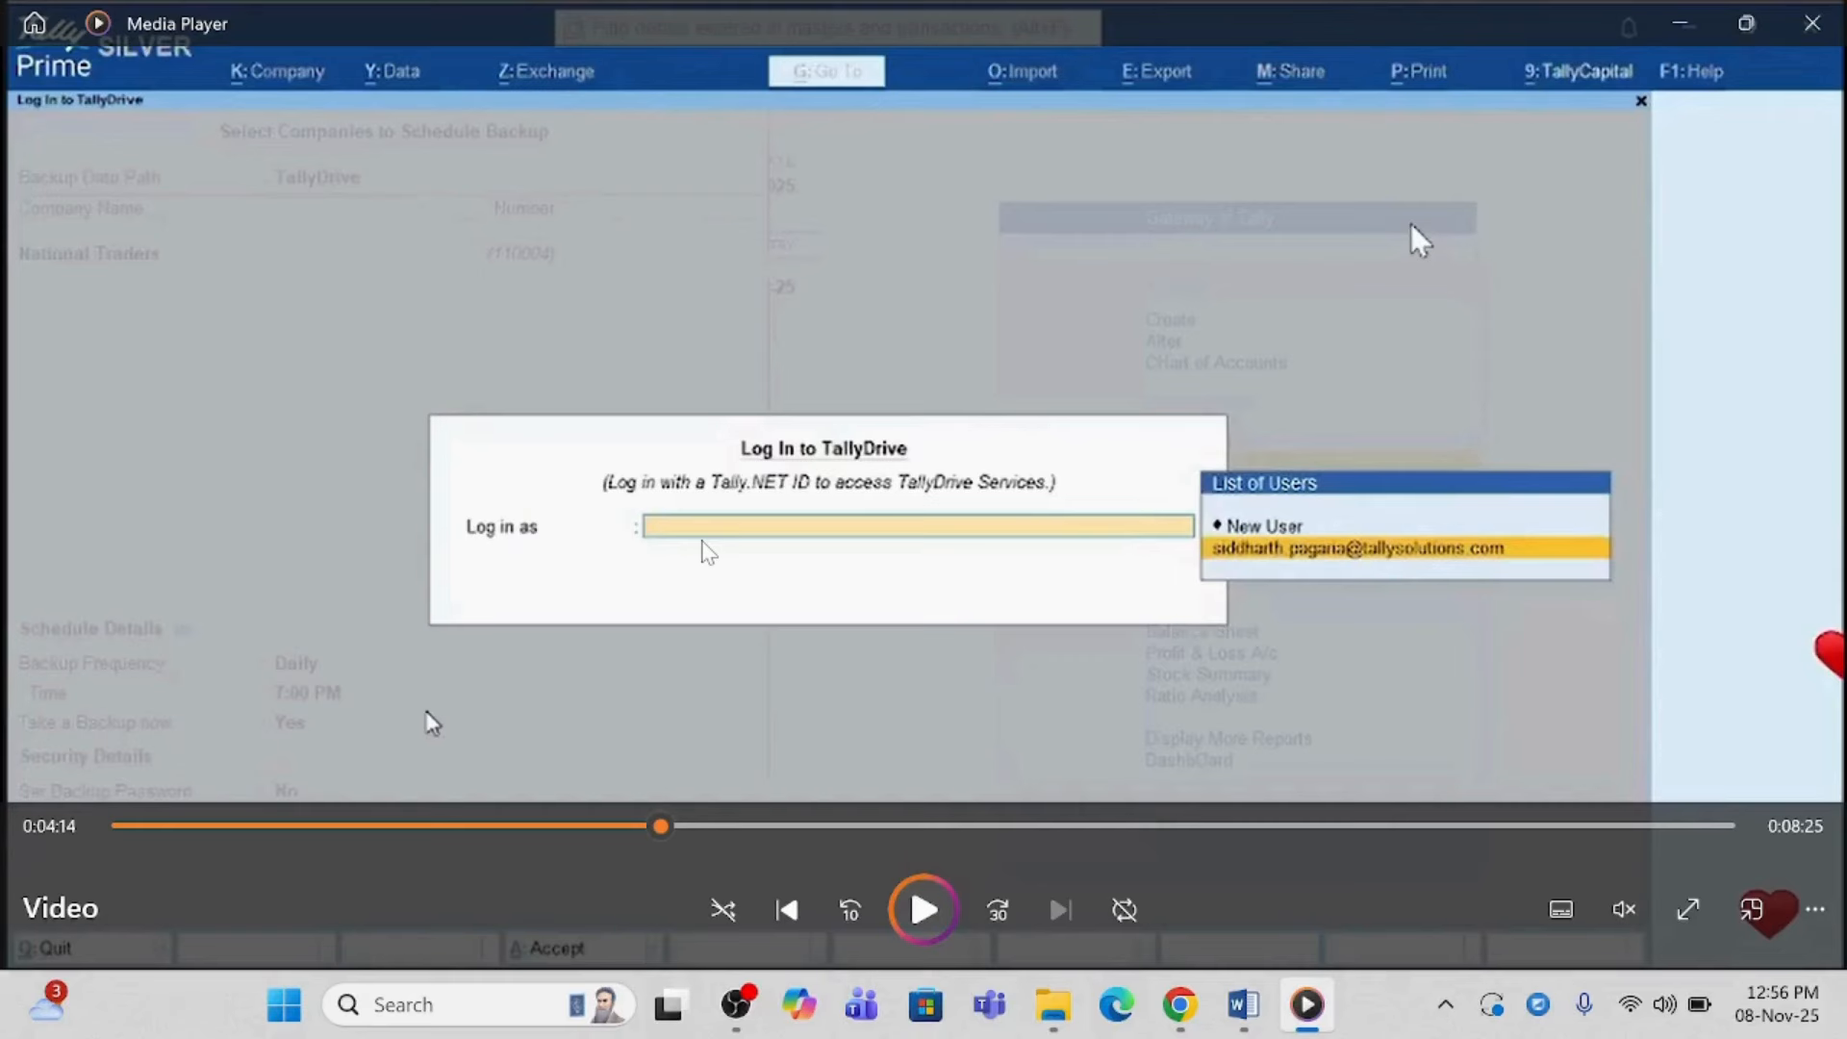
pyautogui.press('space')
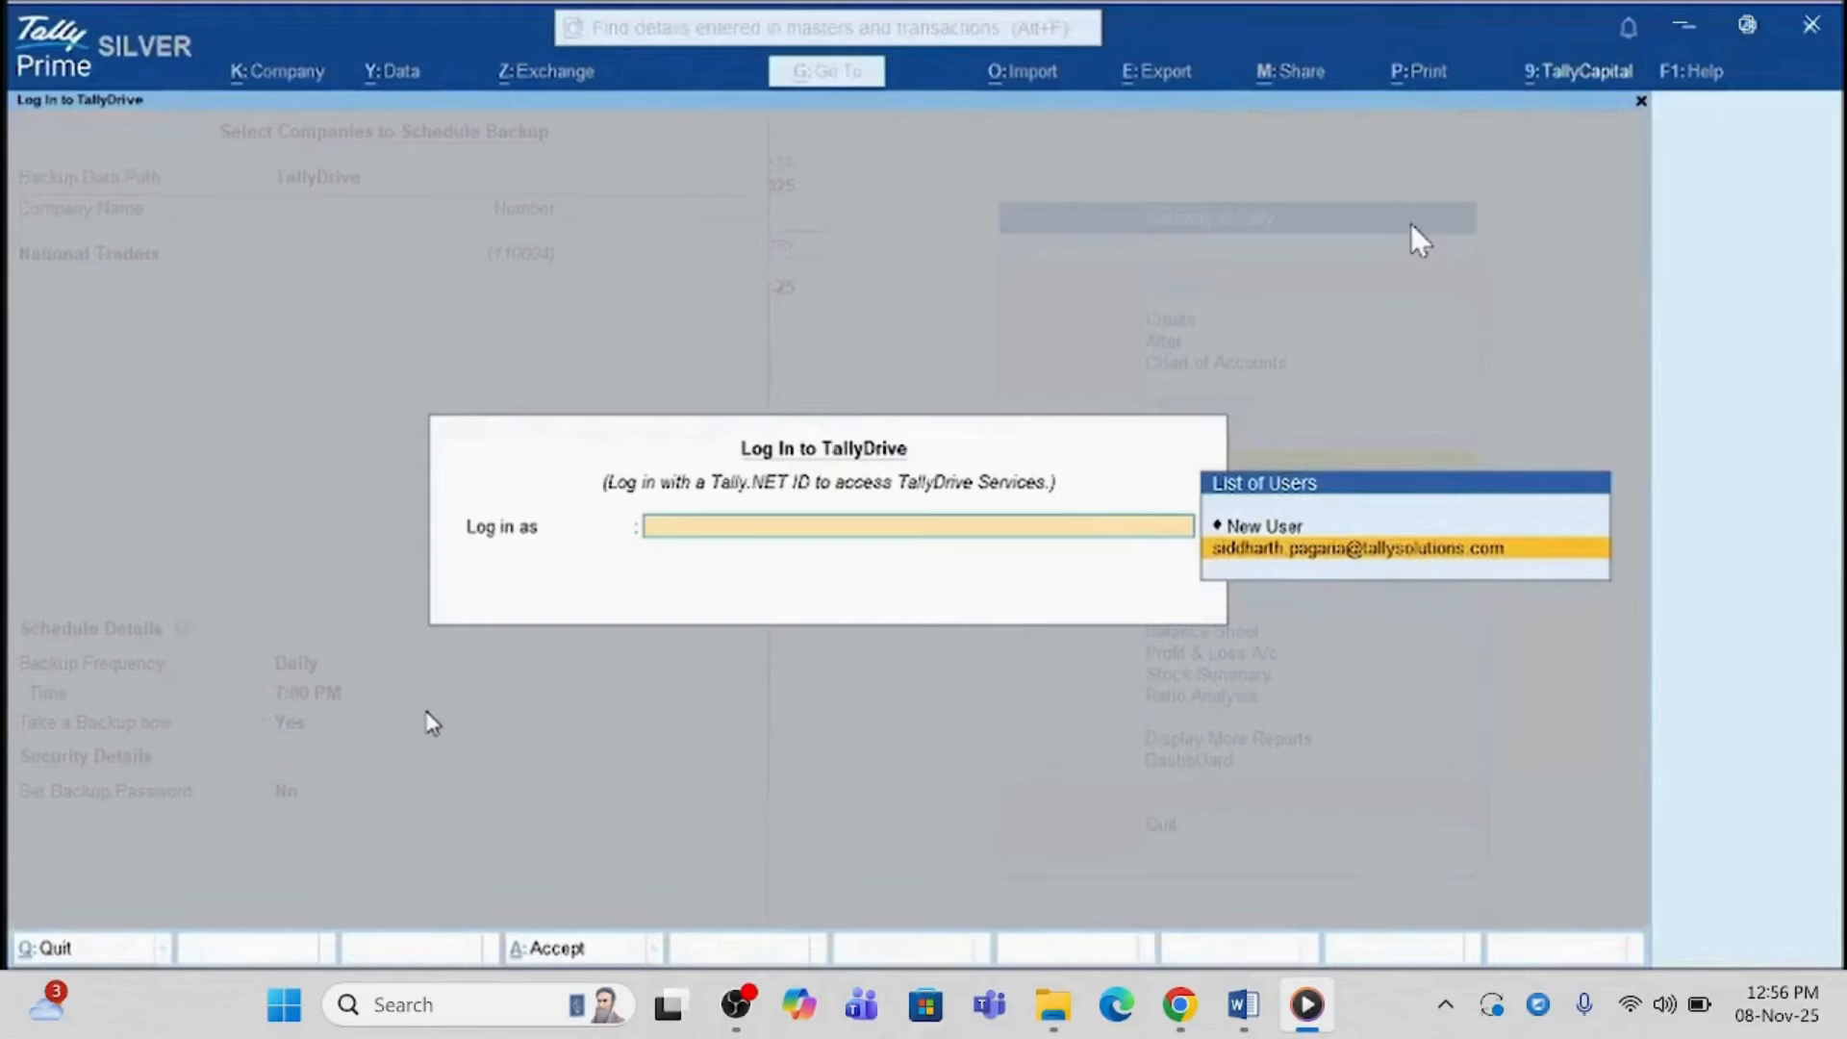
pyautogui.press('Return')
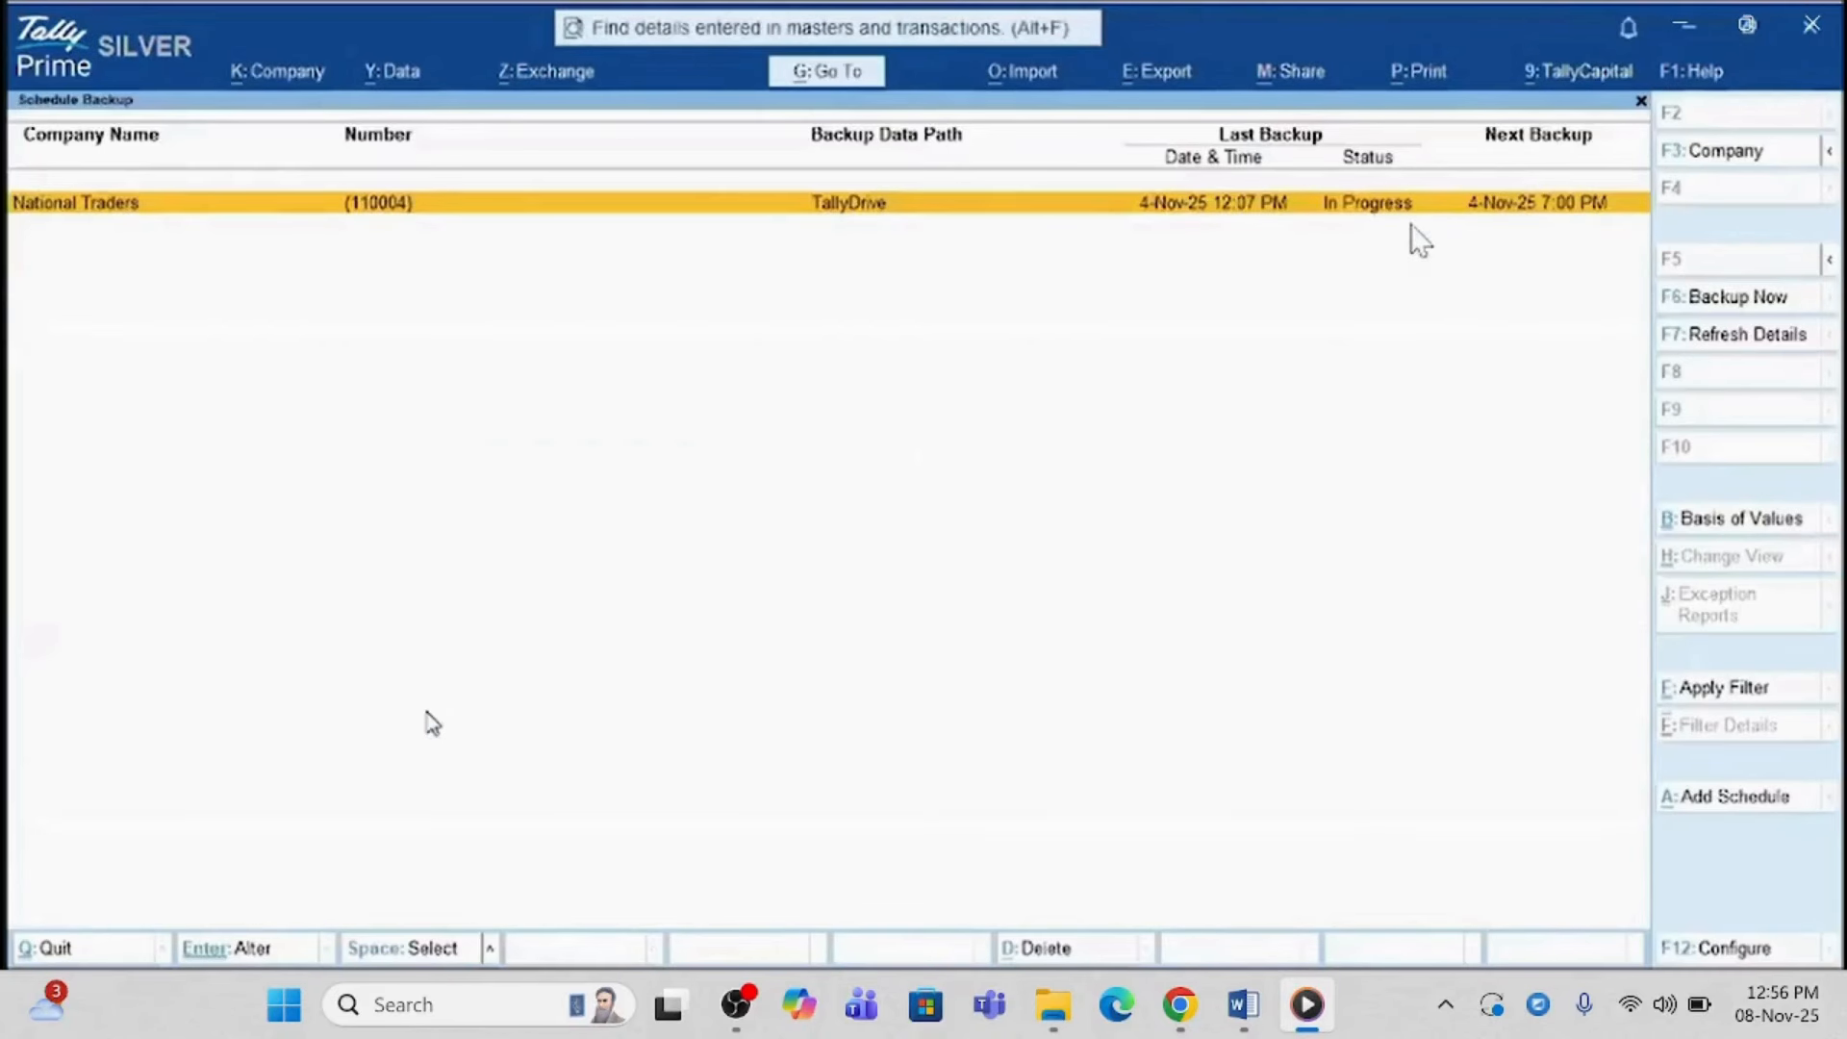
pyautogui.click(703, 543)
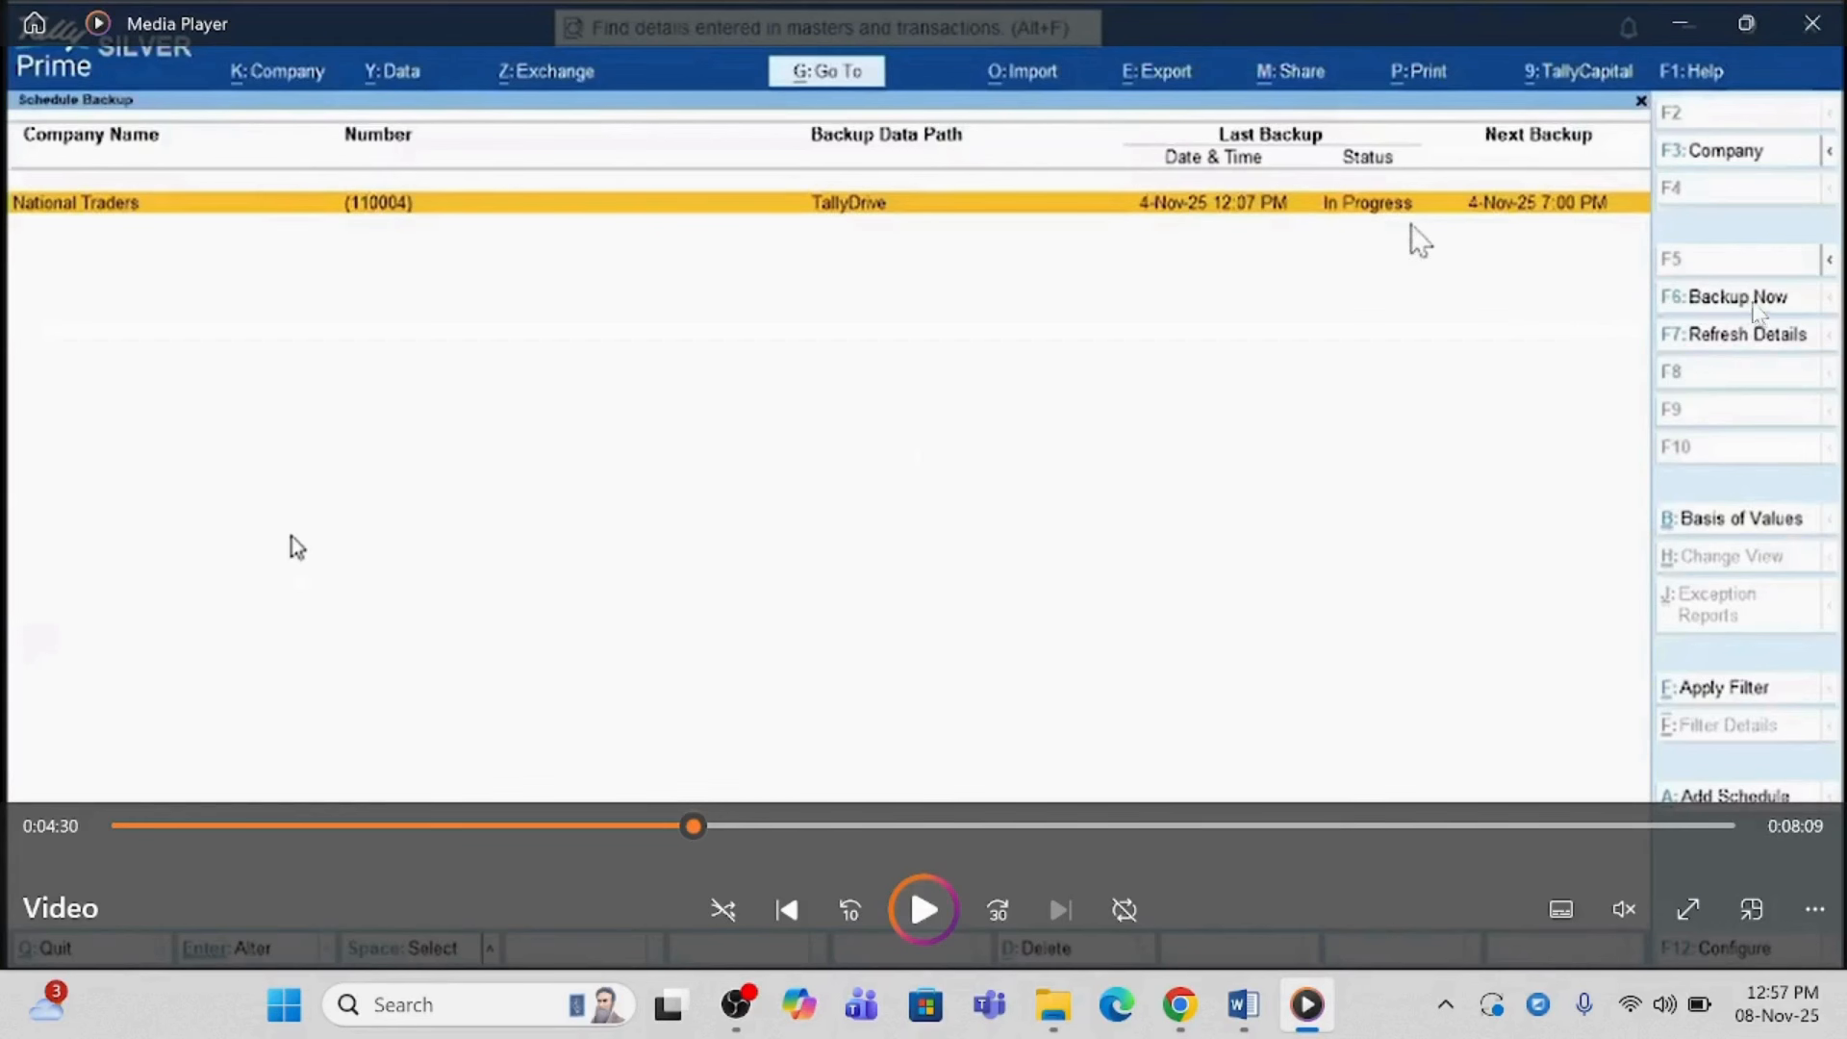
# - Resume playback and pause at the National Traders backup log, at about 5:02
pyautogui.press('space')
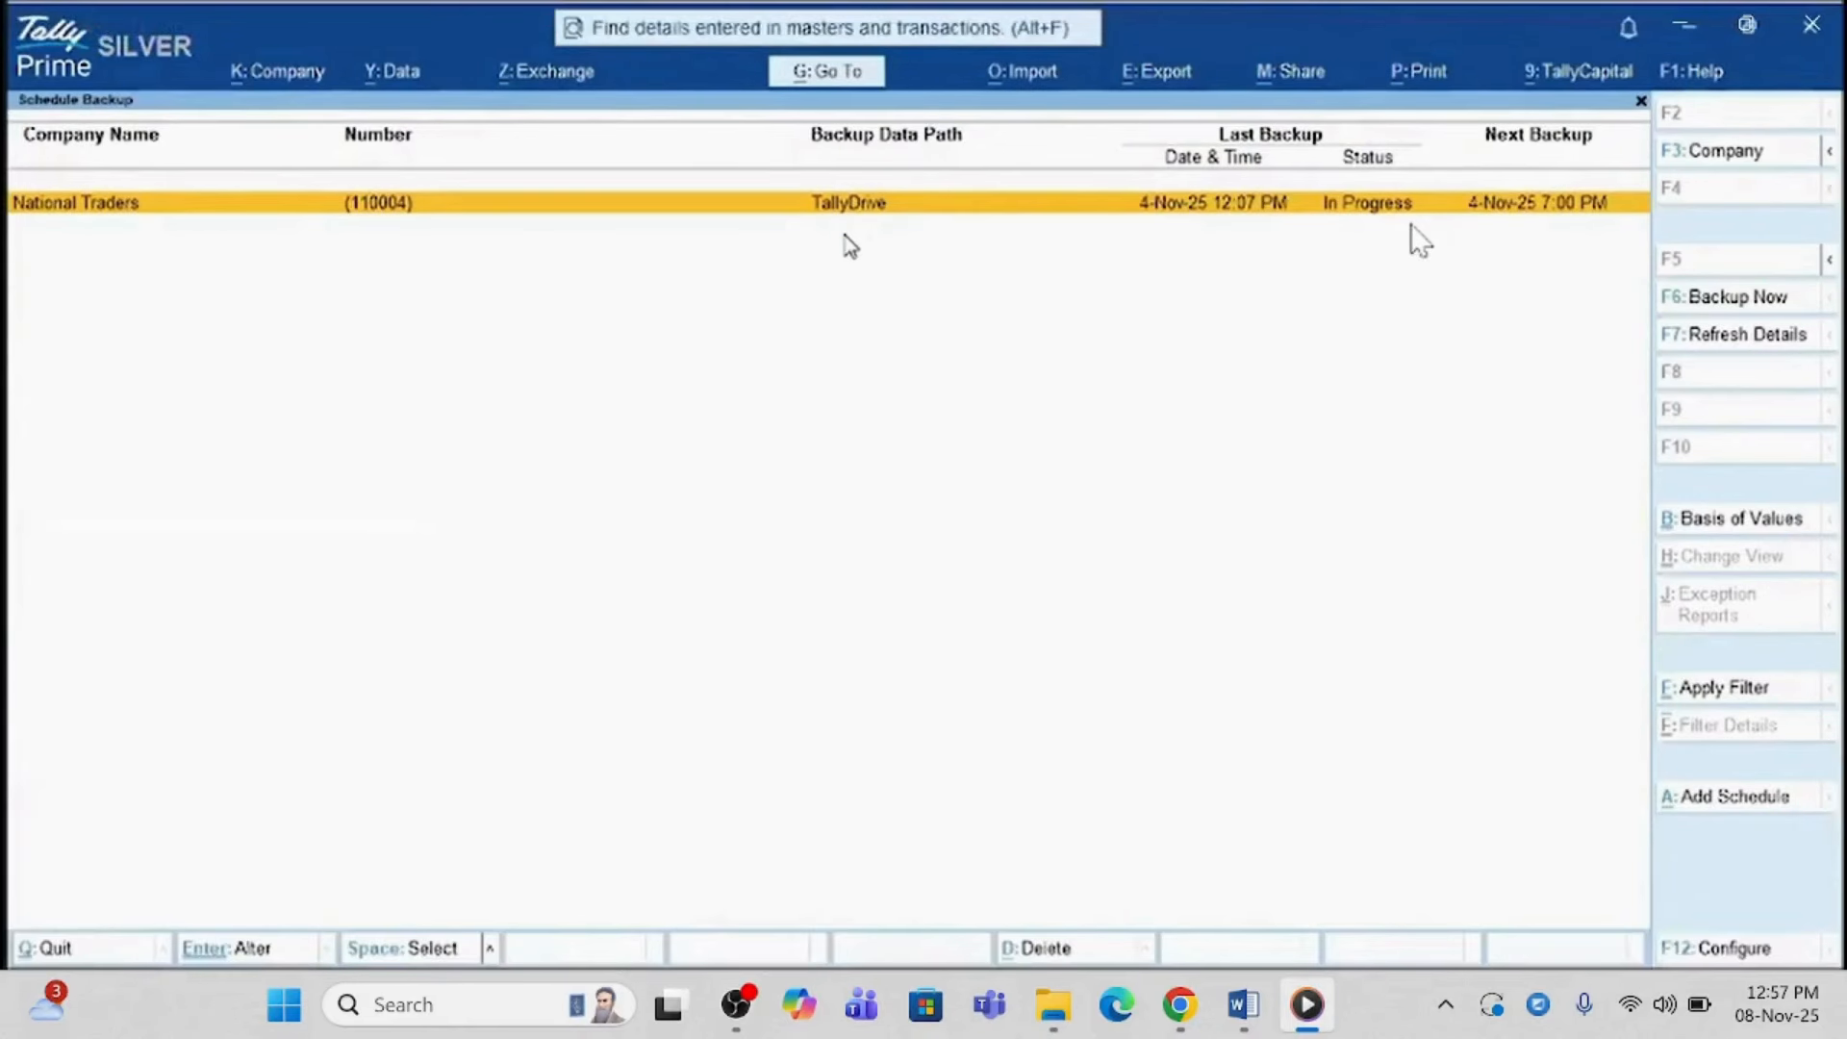
pyautogui.moveTo(1583, 379)
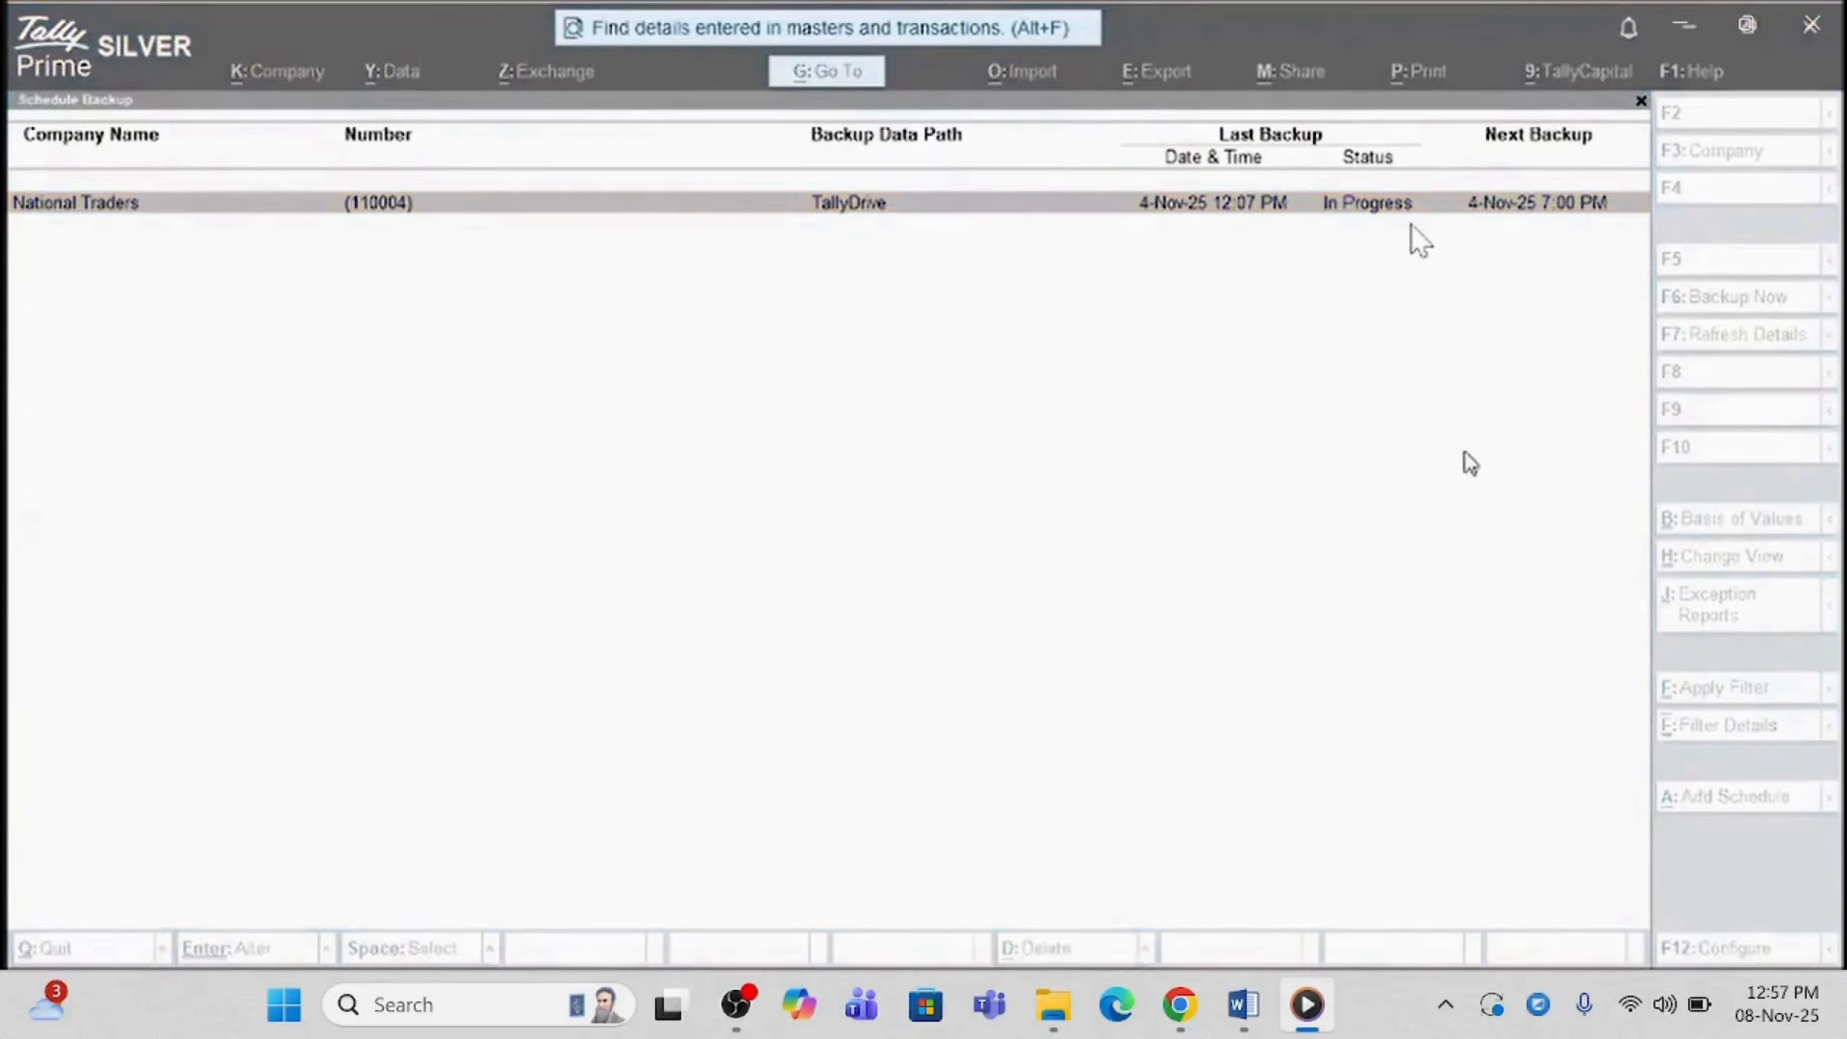
pyautogui.press('space')
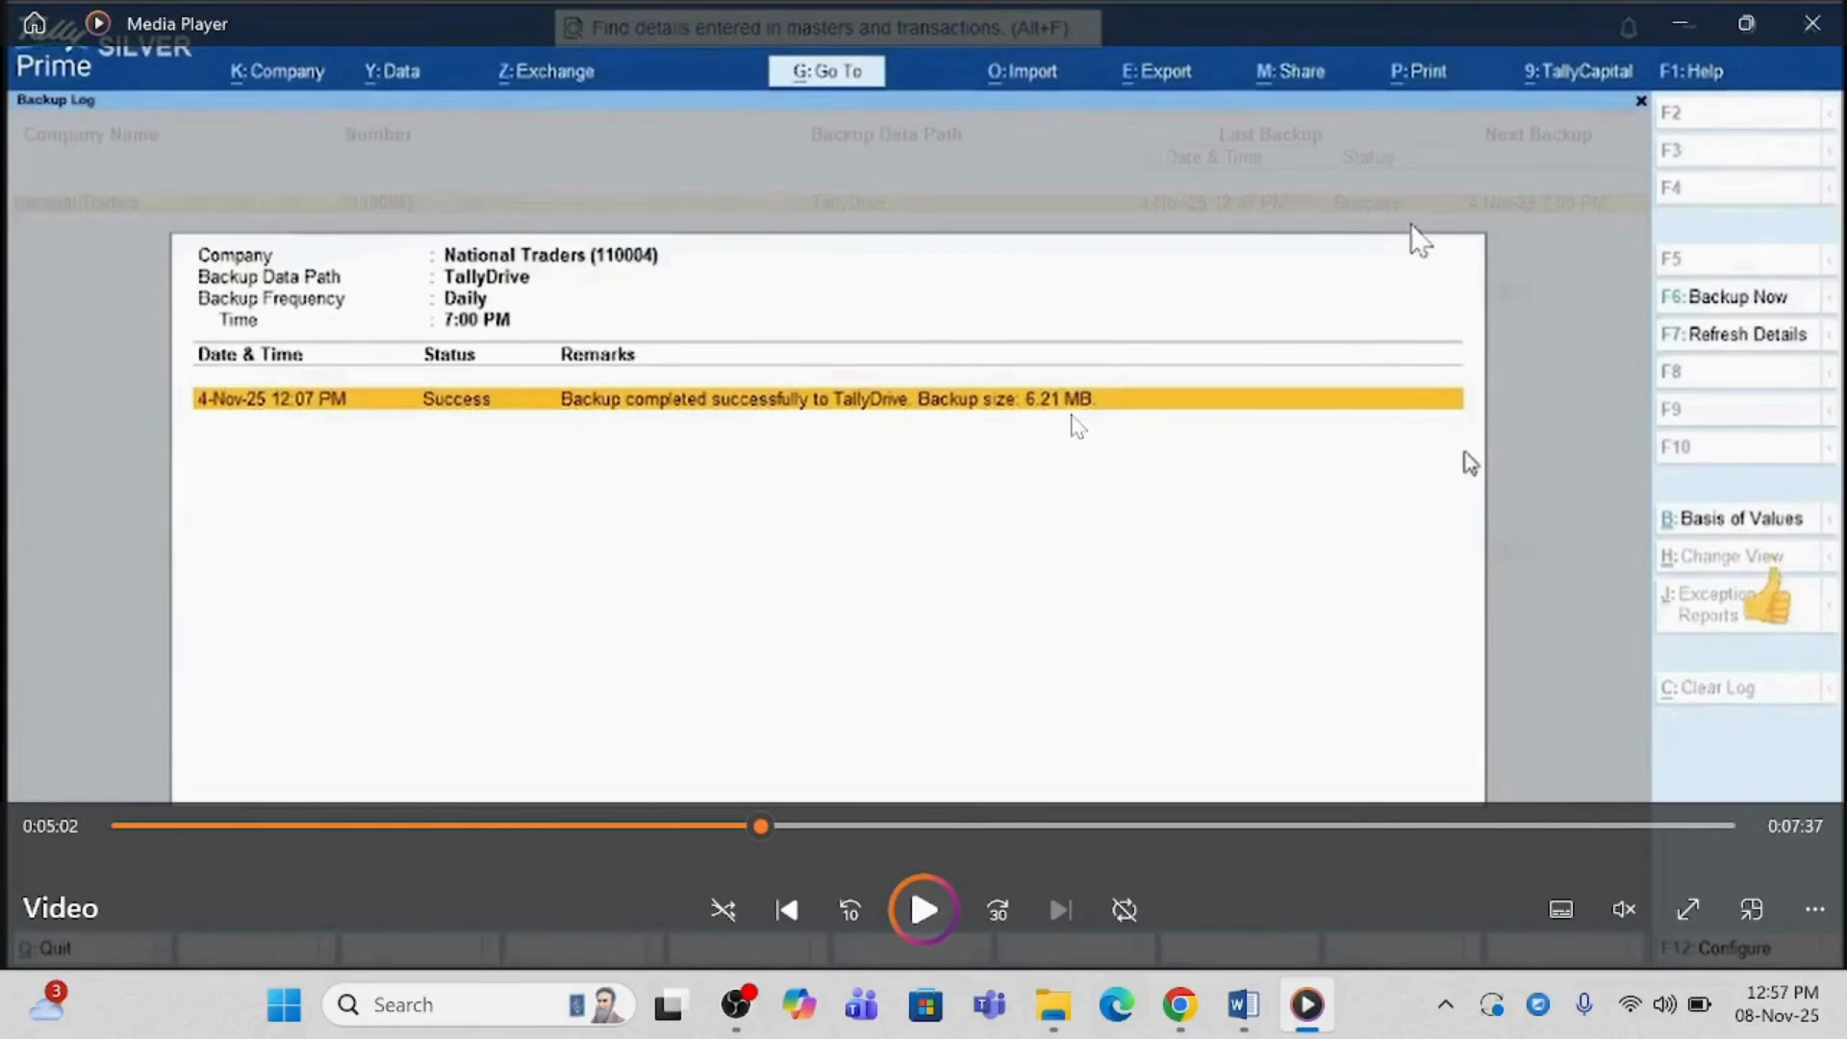
# - Play the Backup Now part, pausing at the Schedule Backup list at about 5:40 and at the updated backup log at about 5:59
pyautogui.press('space')
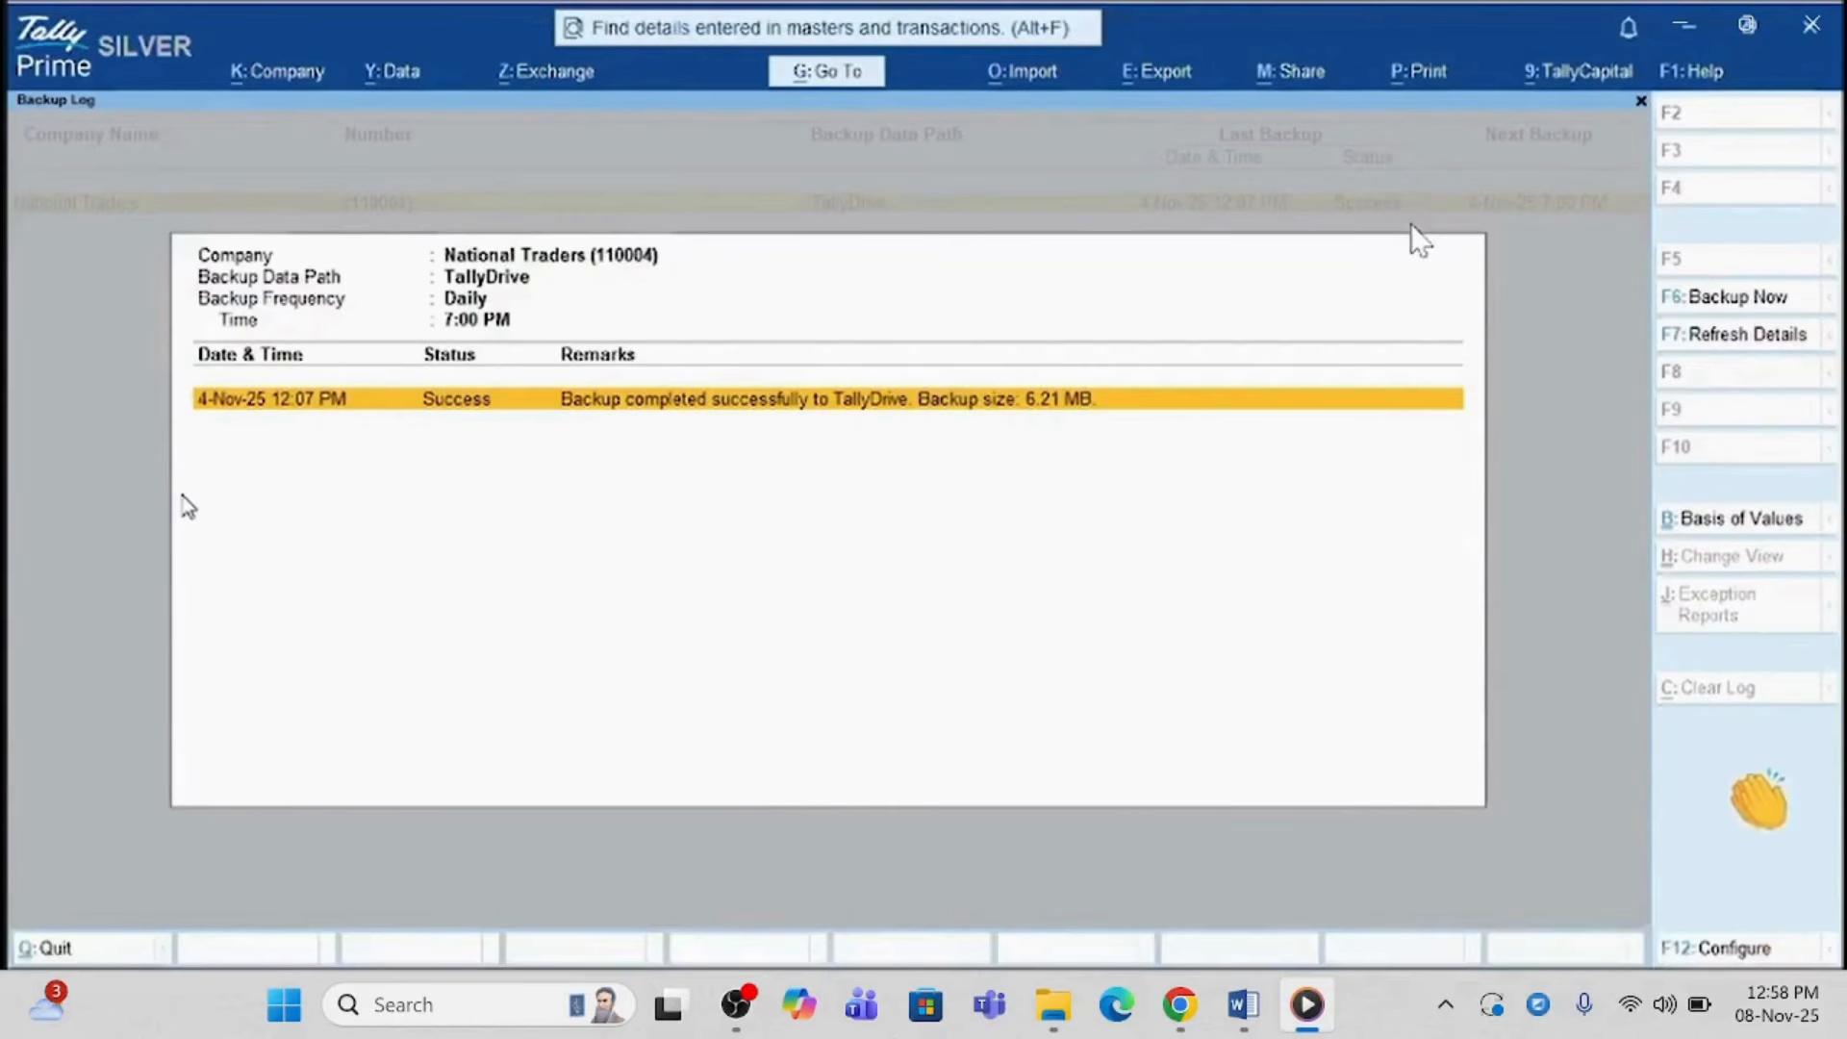
pyautogui.moveTo(979, 356)
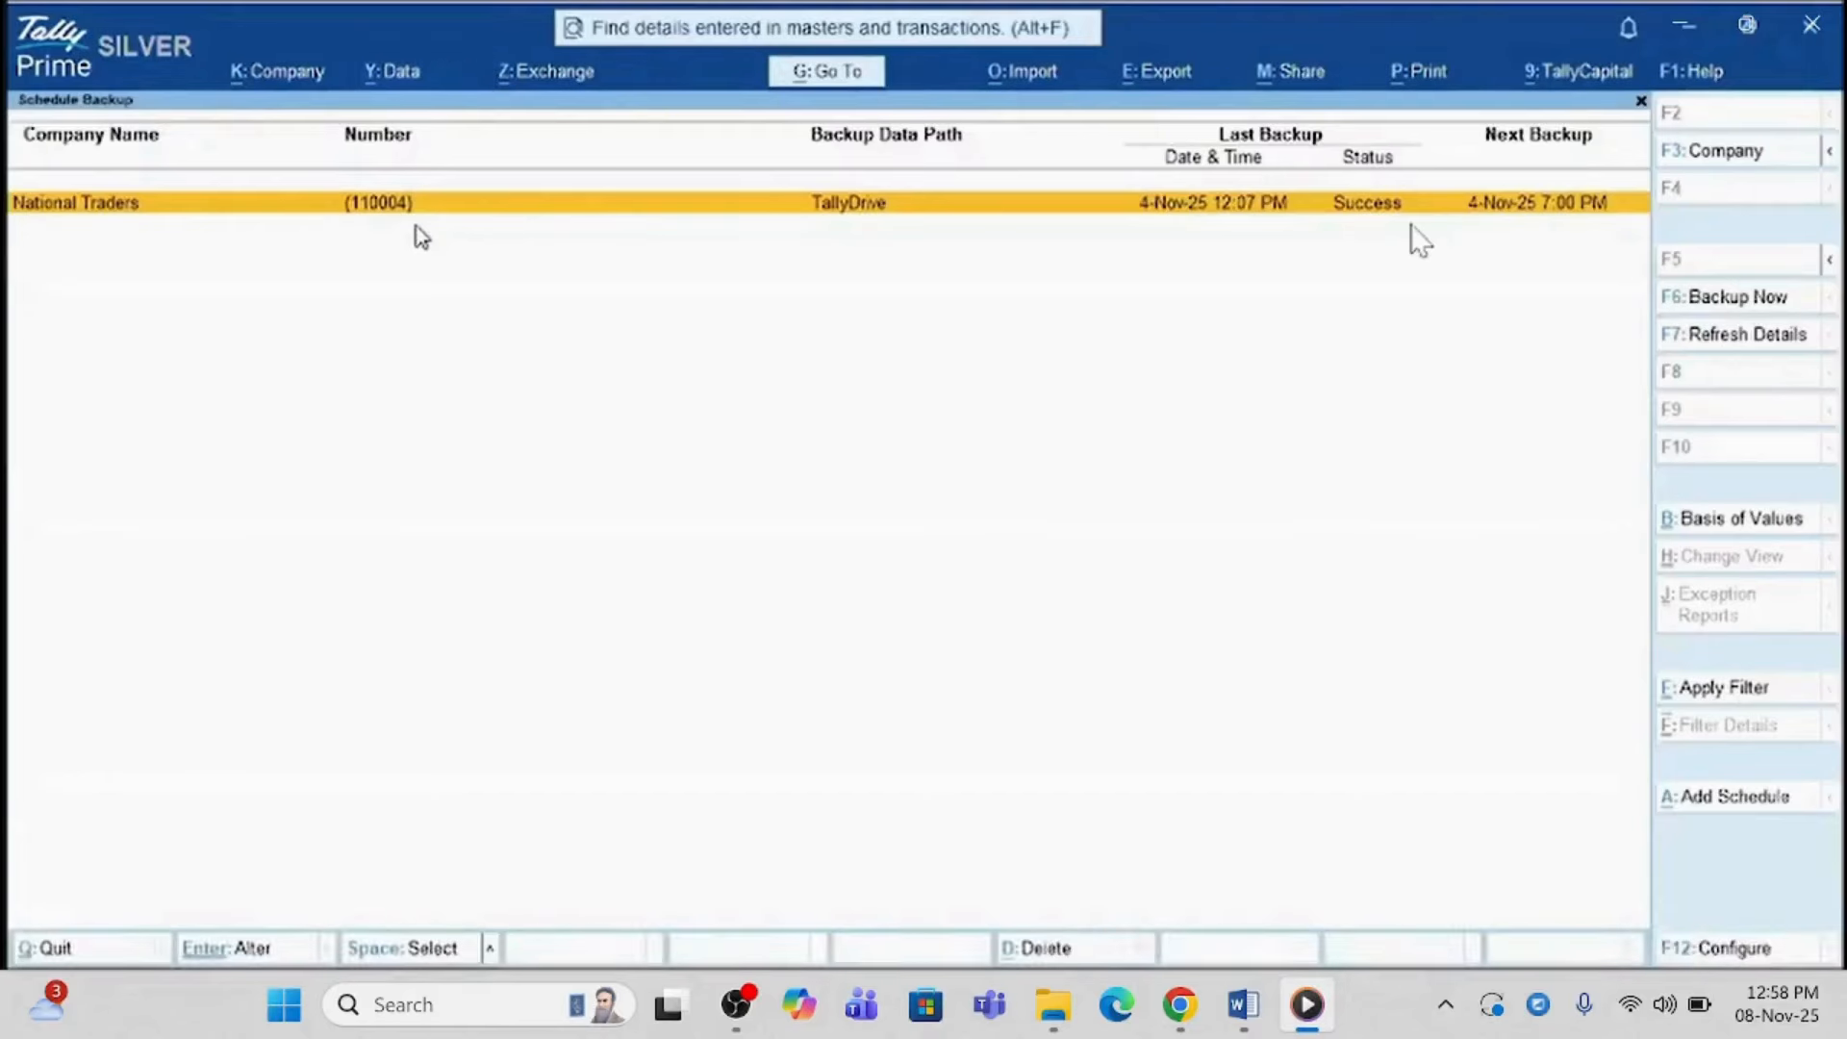
pyautogui.click(1053, 424)
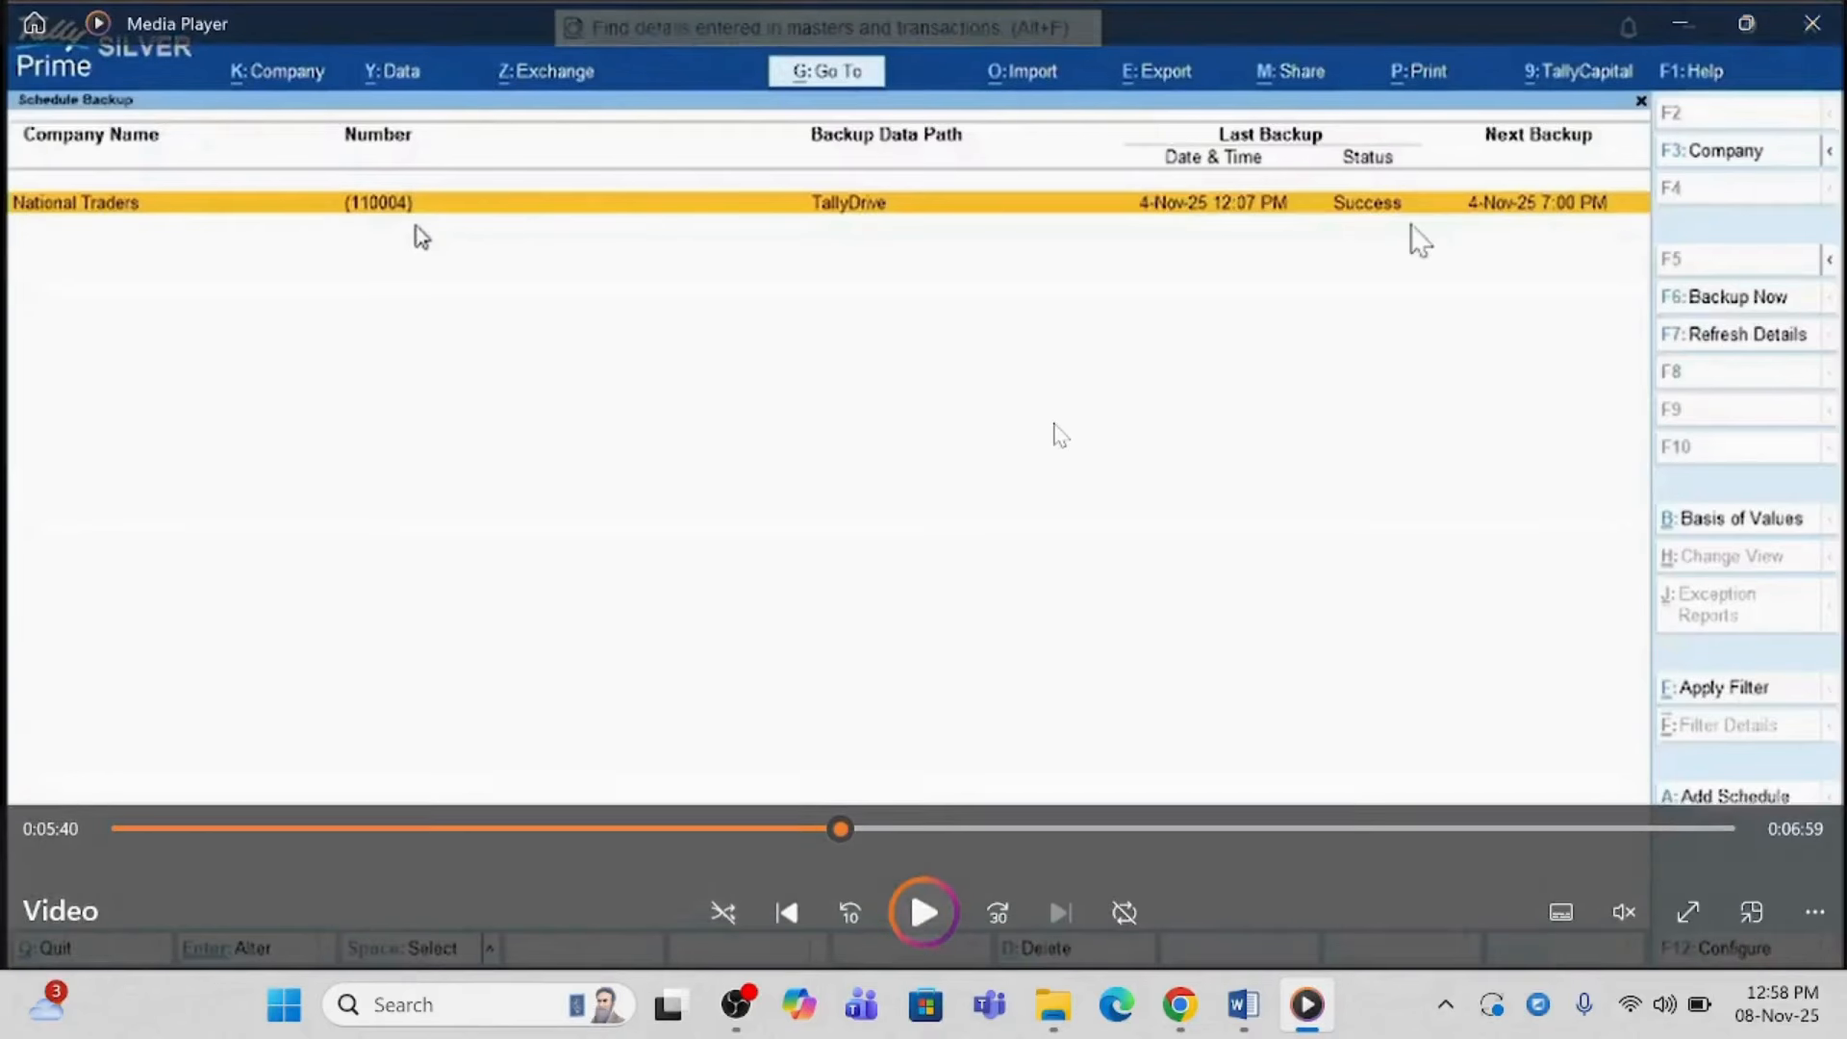
pyautogui.click(1053, 424)
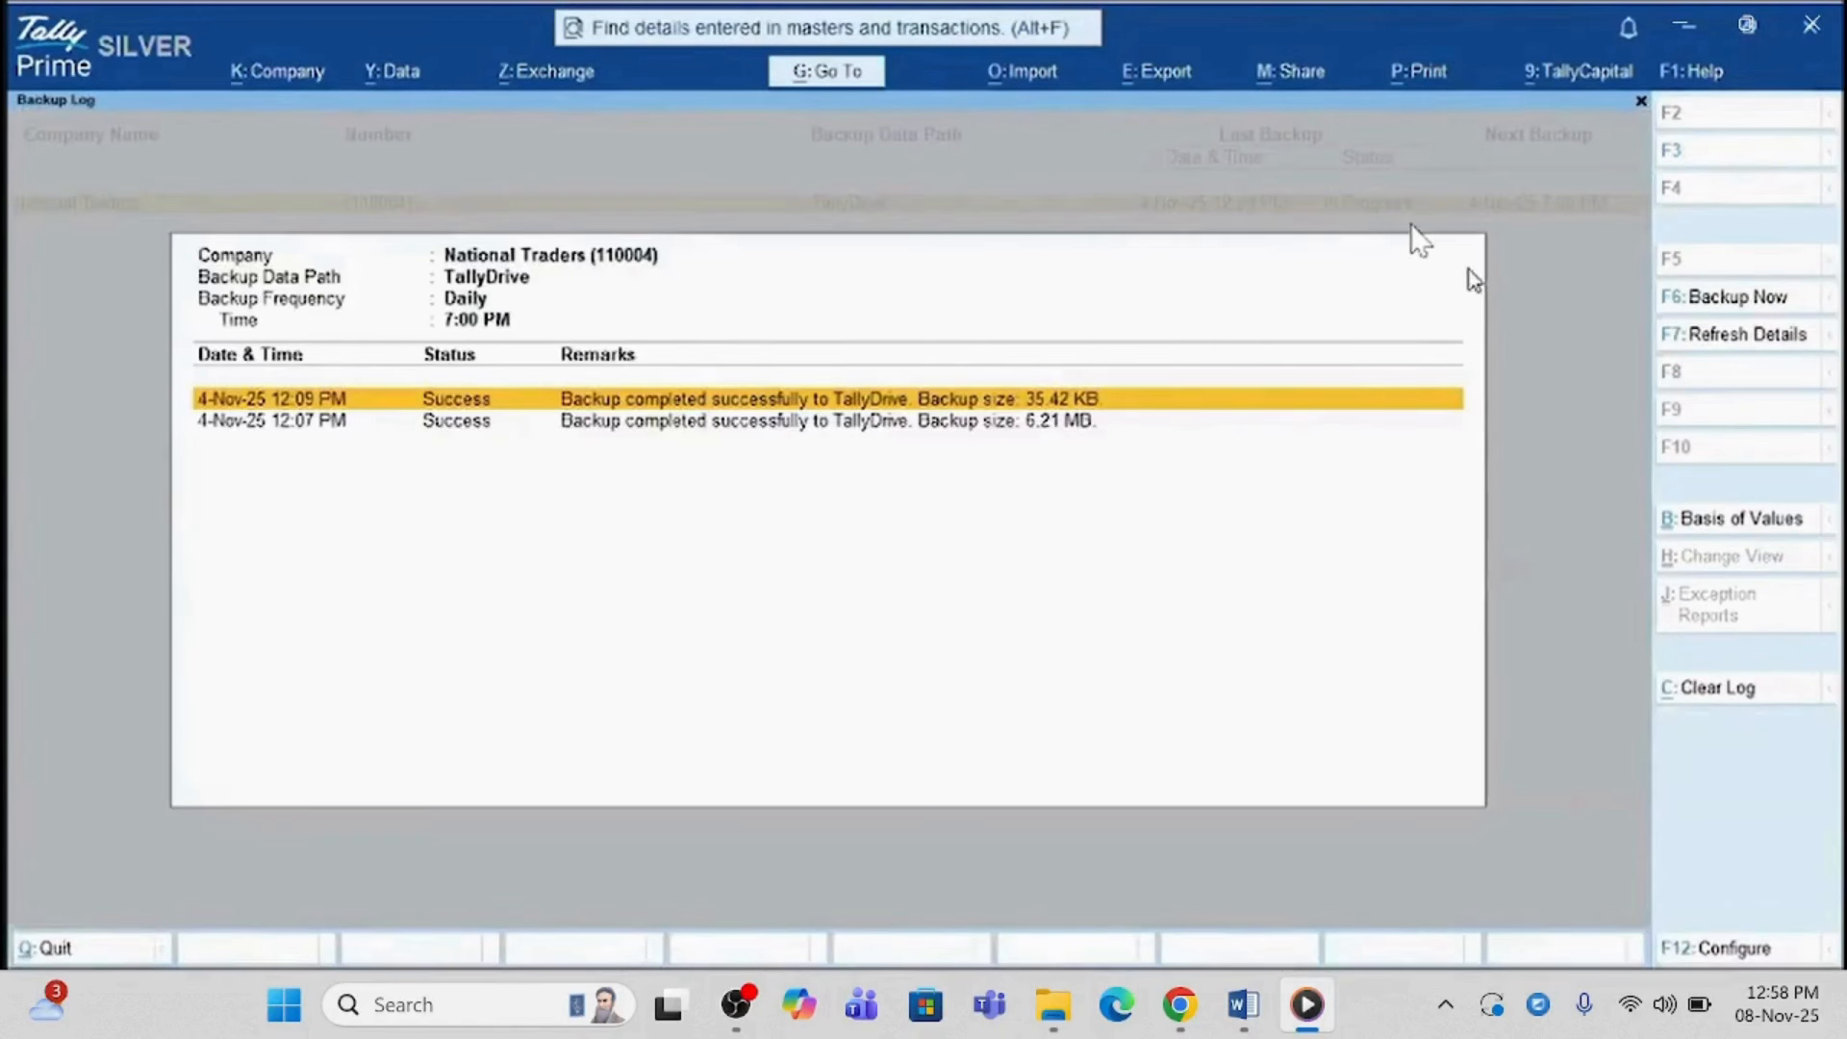
pyautogui.click(1635, 412)
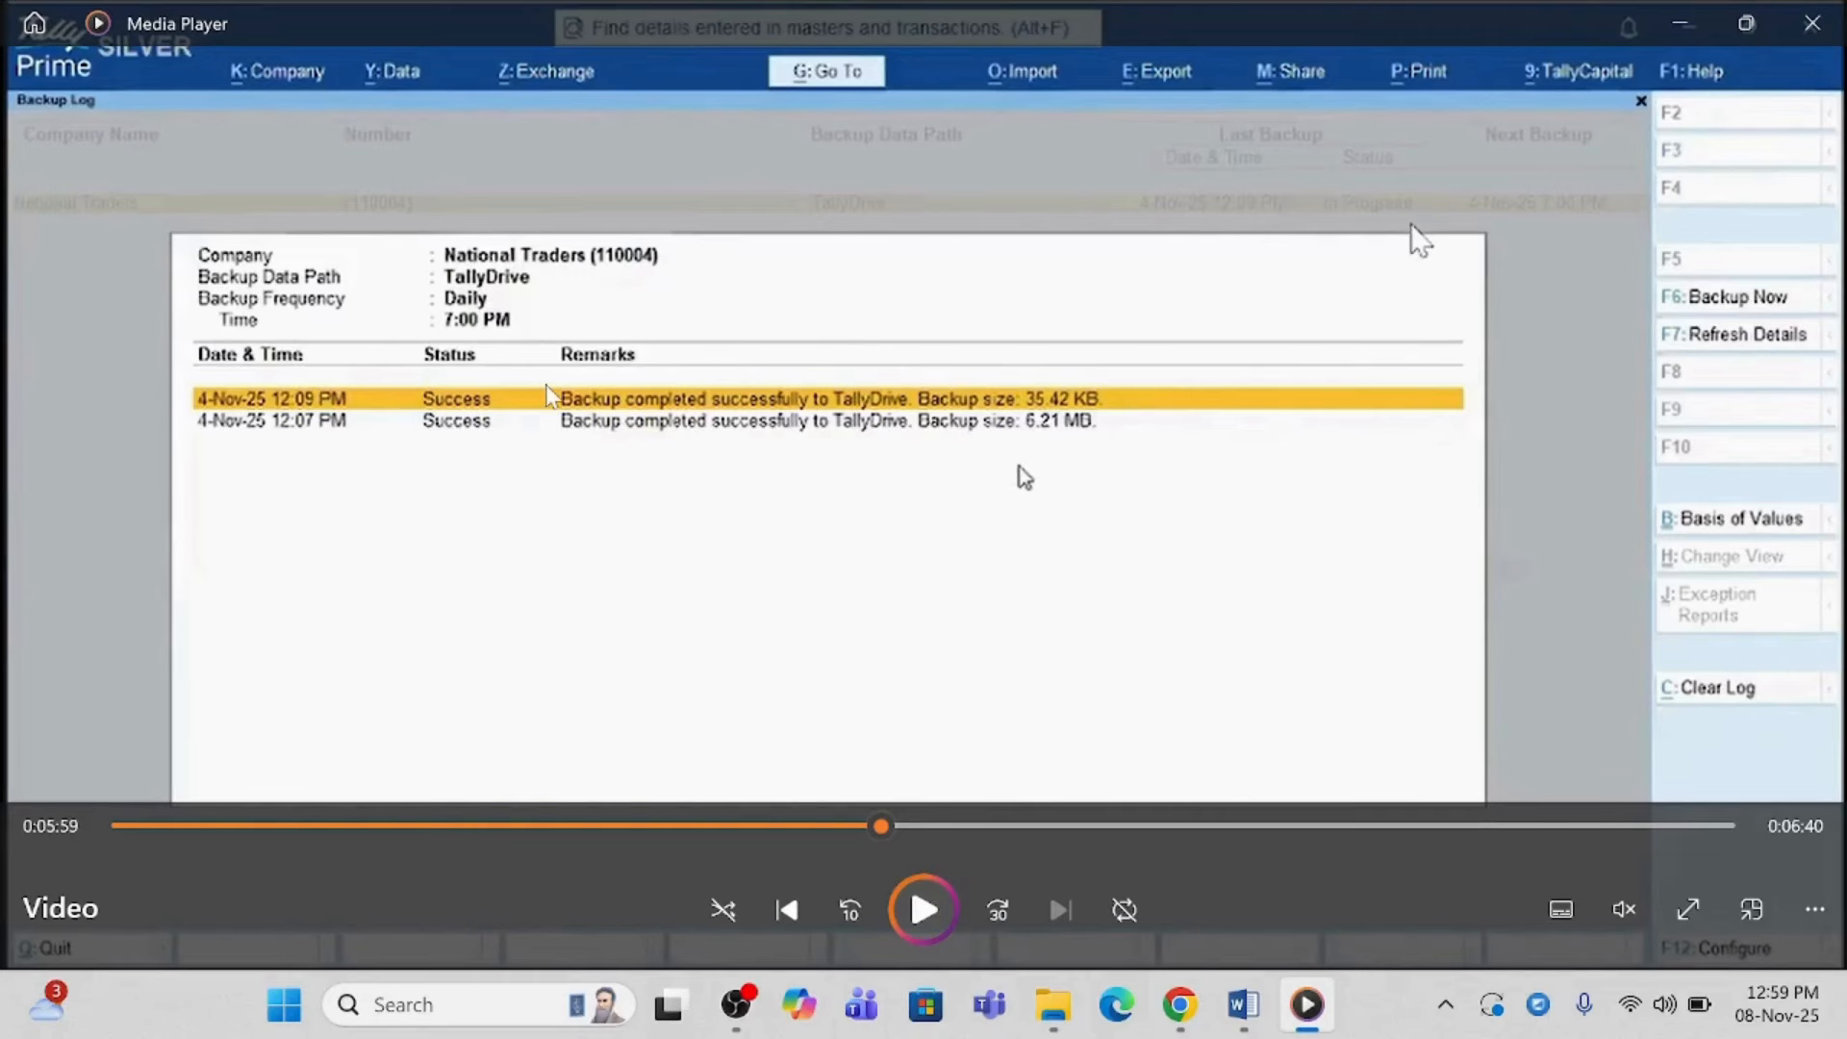
# - Play on to the Add Schedule part, pause at about 6:23, and resume into a new Backup Schedule Creation form
pyautogui.press('space')
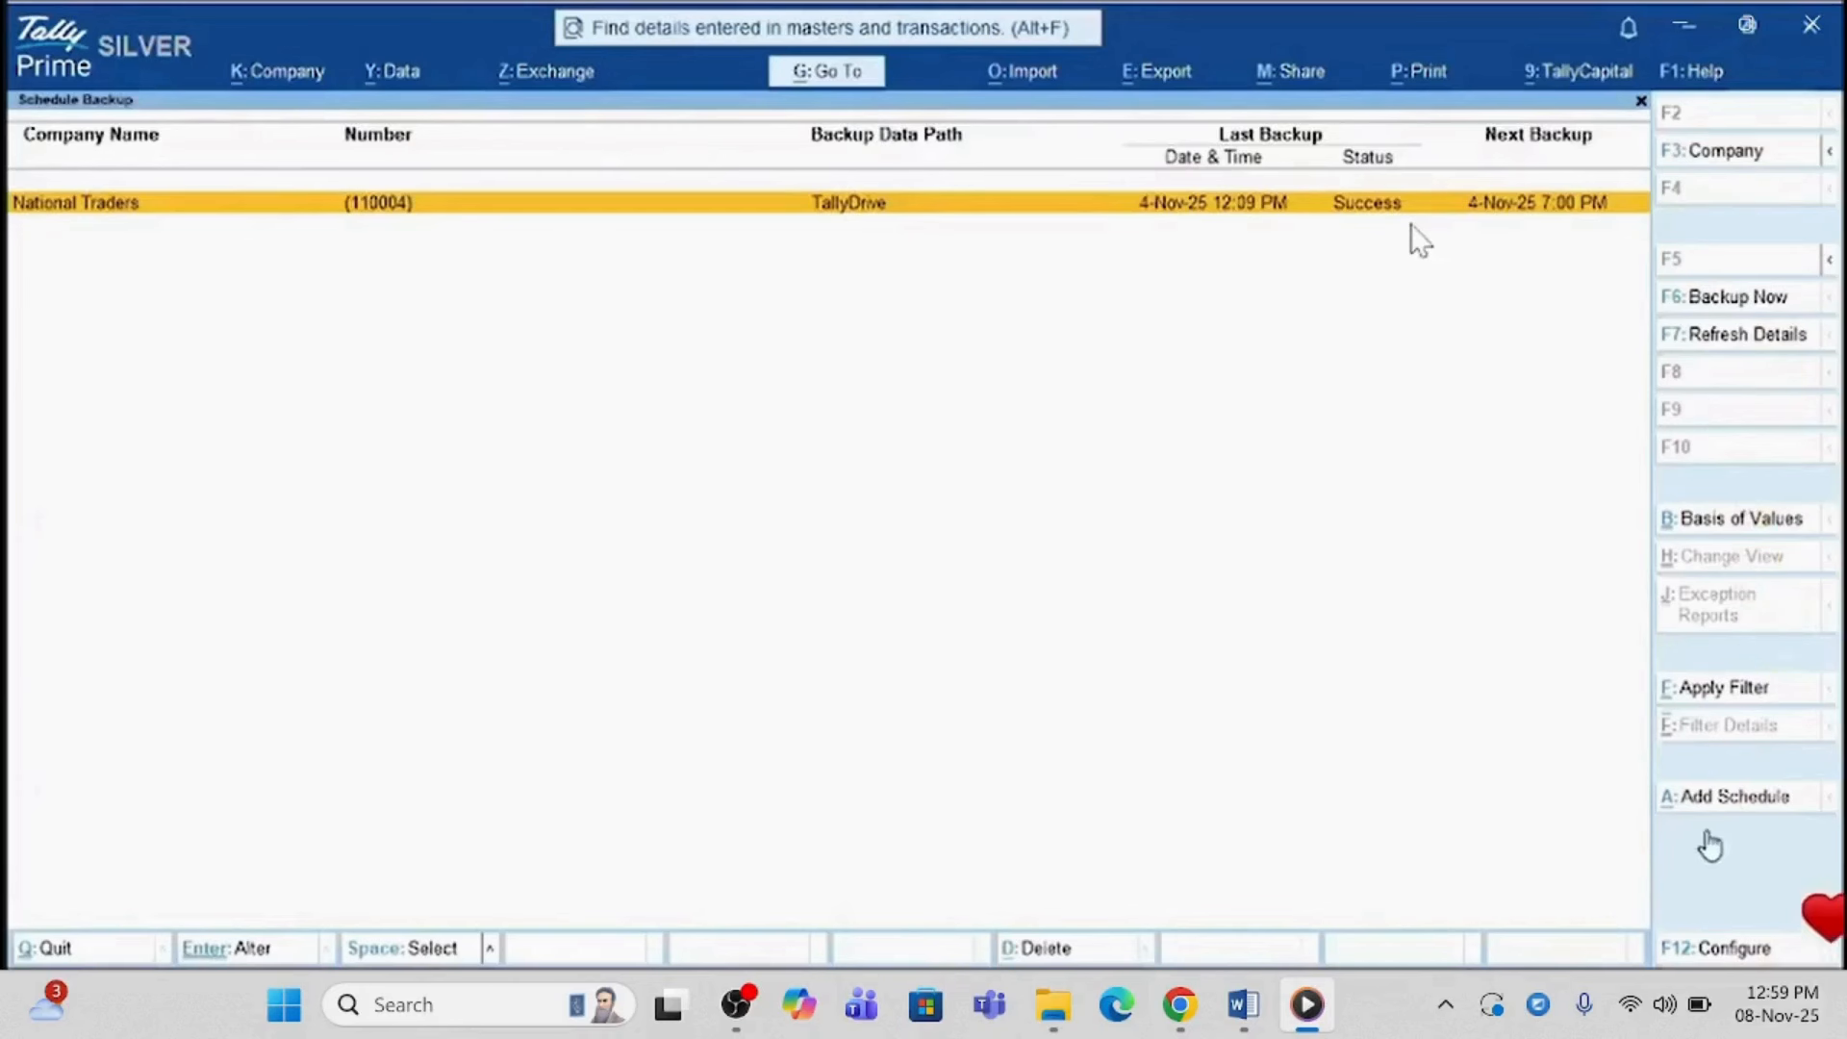
pyautogui.press('space')
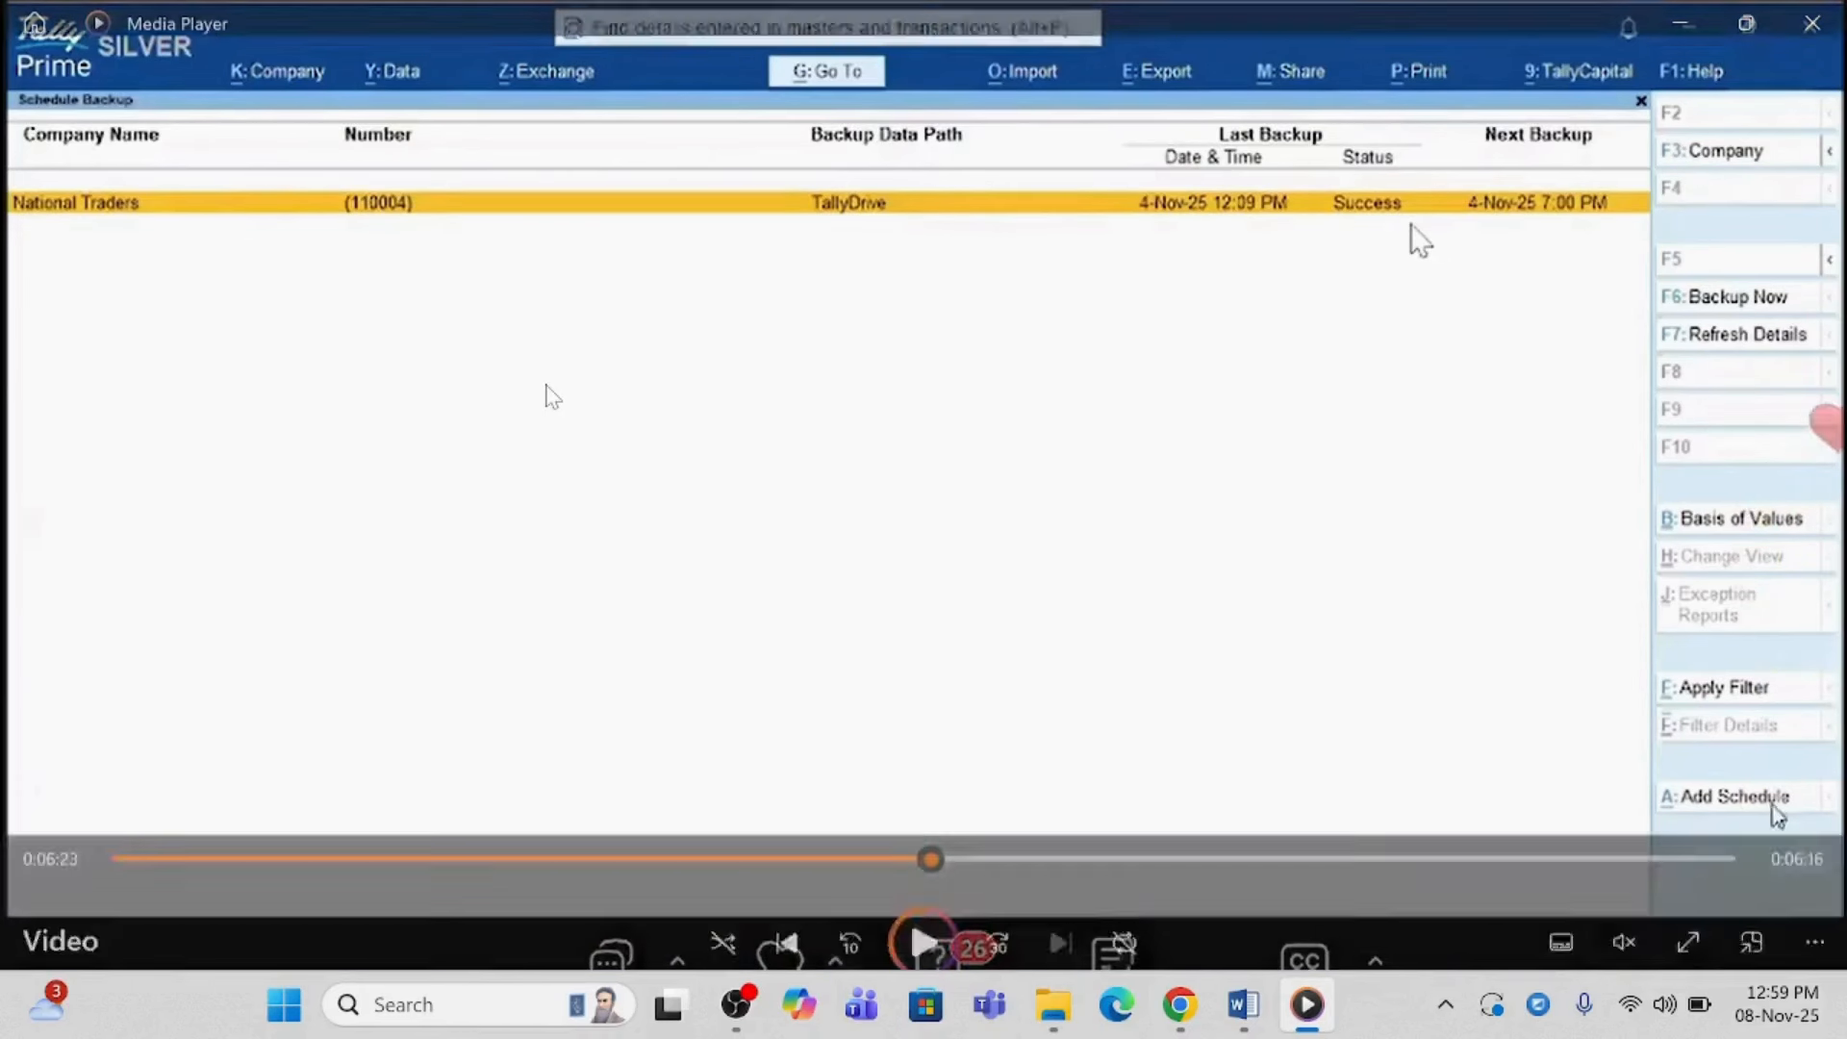
pyautogui.press('space')
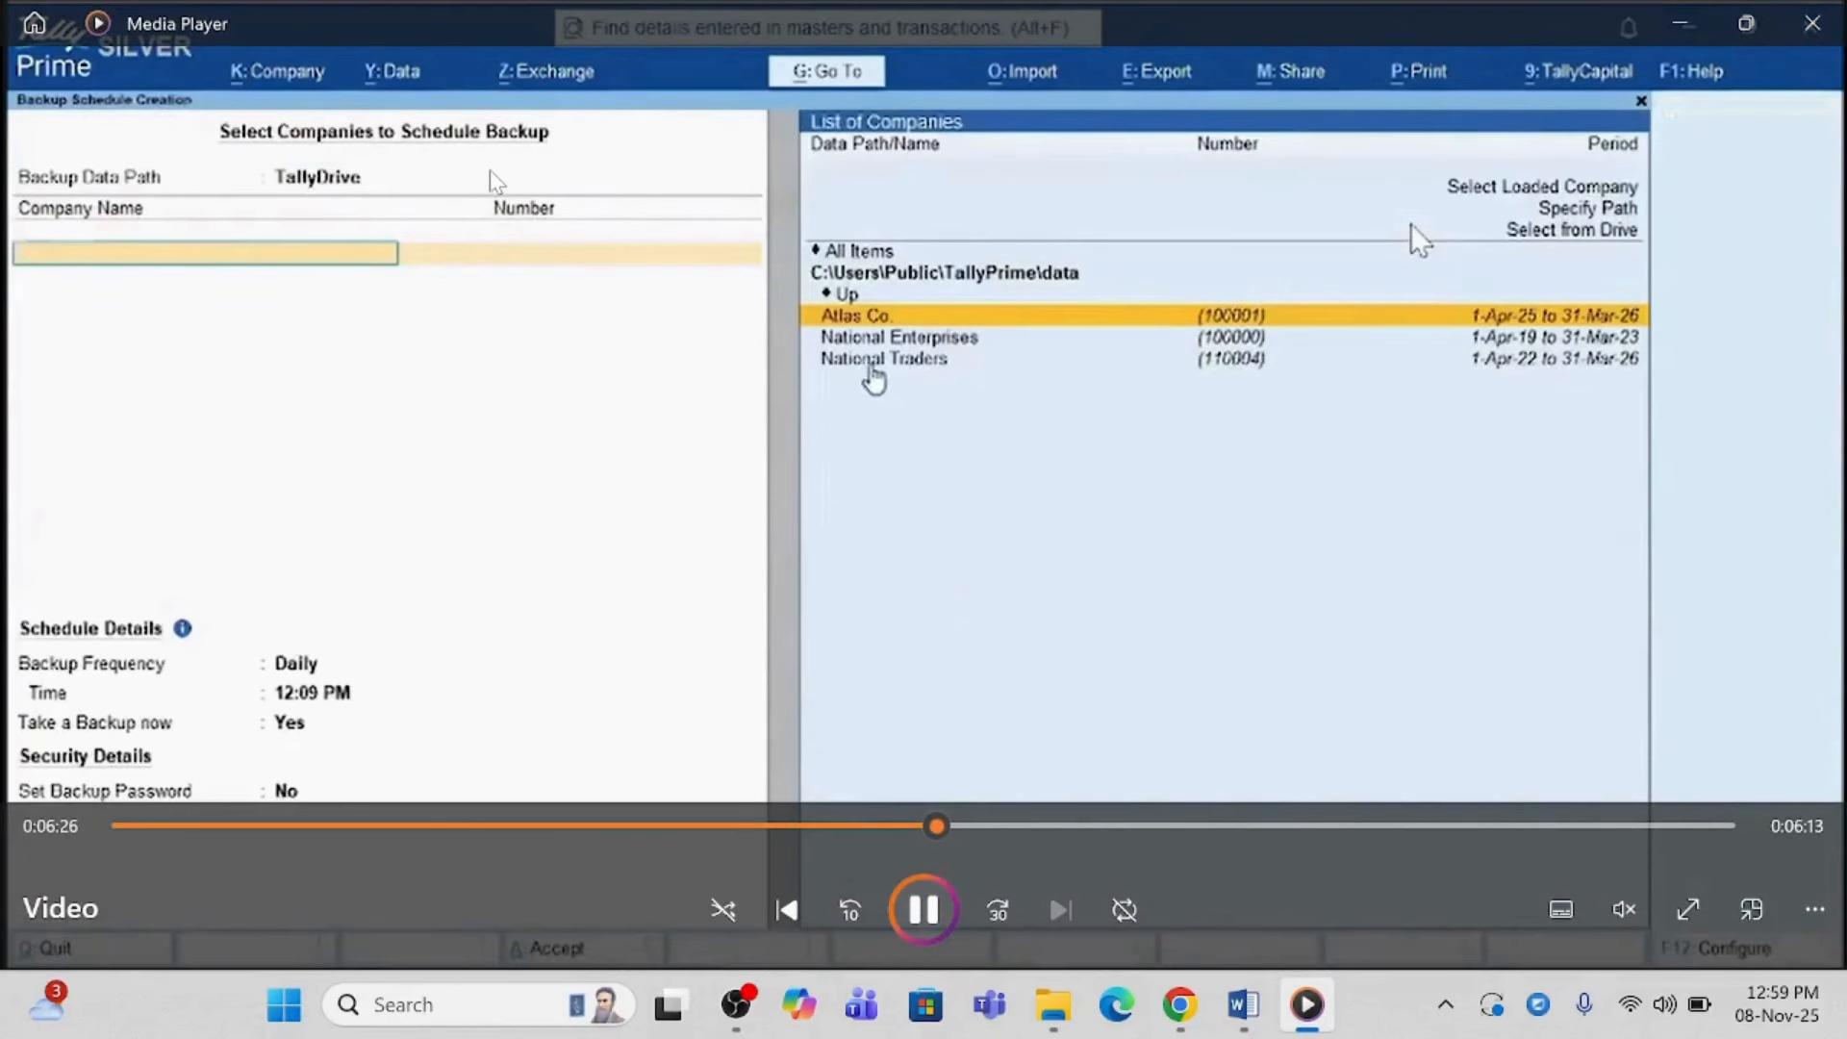
# - Pause at the new schedule's company selection at about 6:27 and play on through the schedule alteration to TallyDrive Management at about 7:23
pyautogui.press('space')
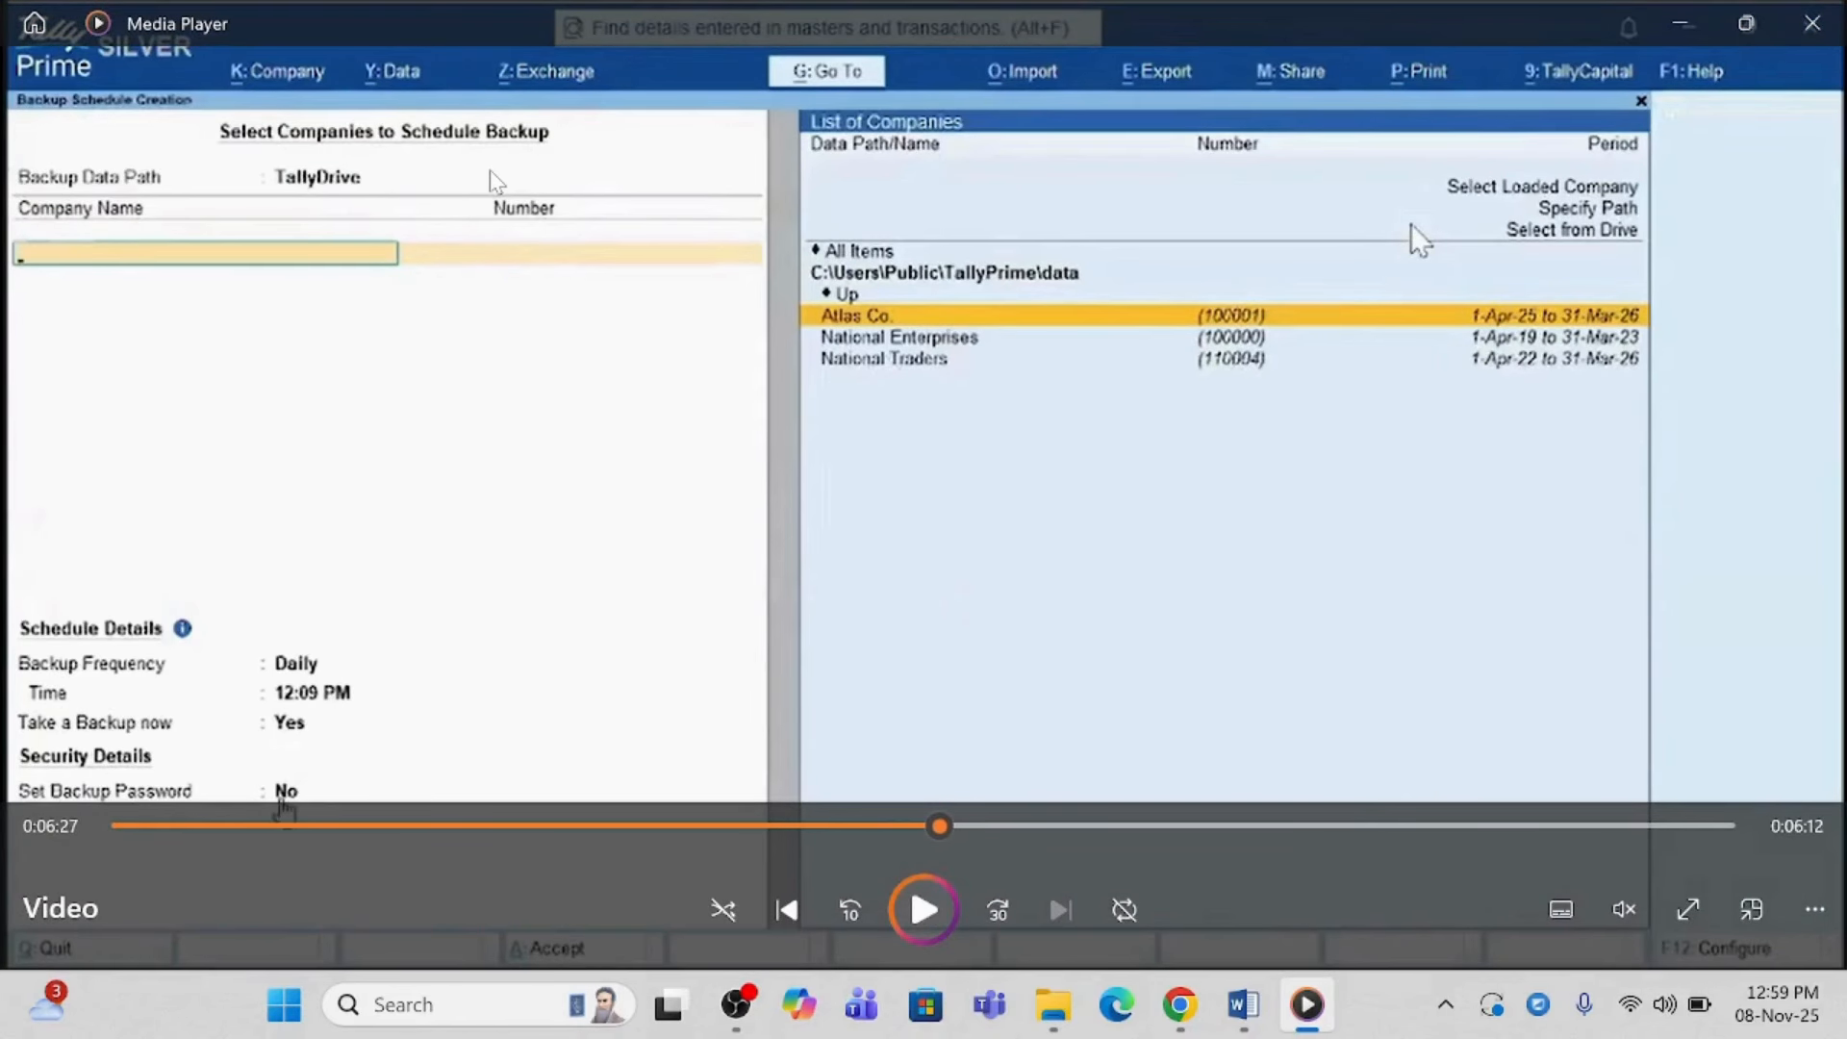
pyautogui.press('space')
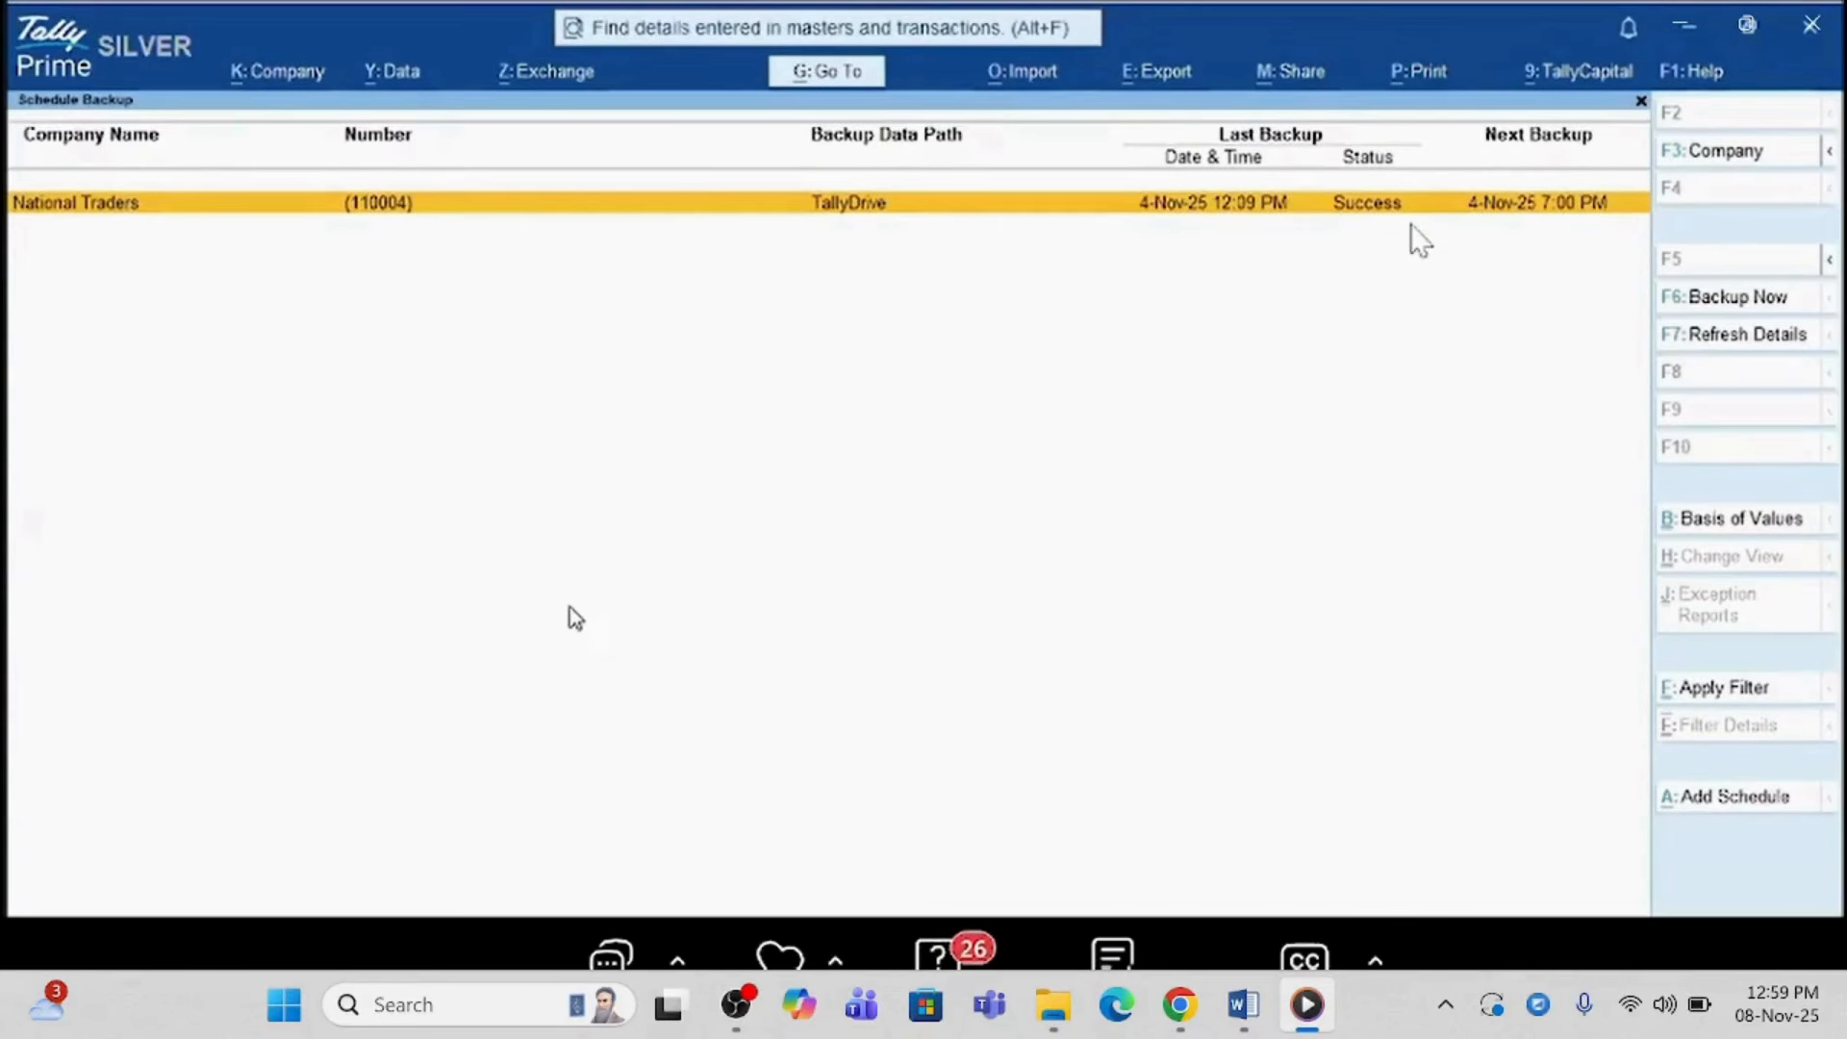
pyautogui.moveTo(900, 246)
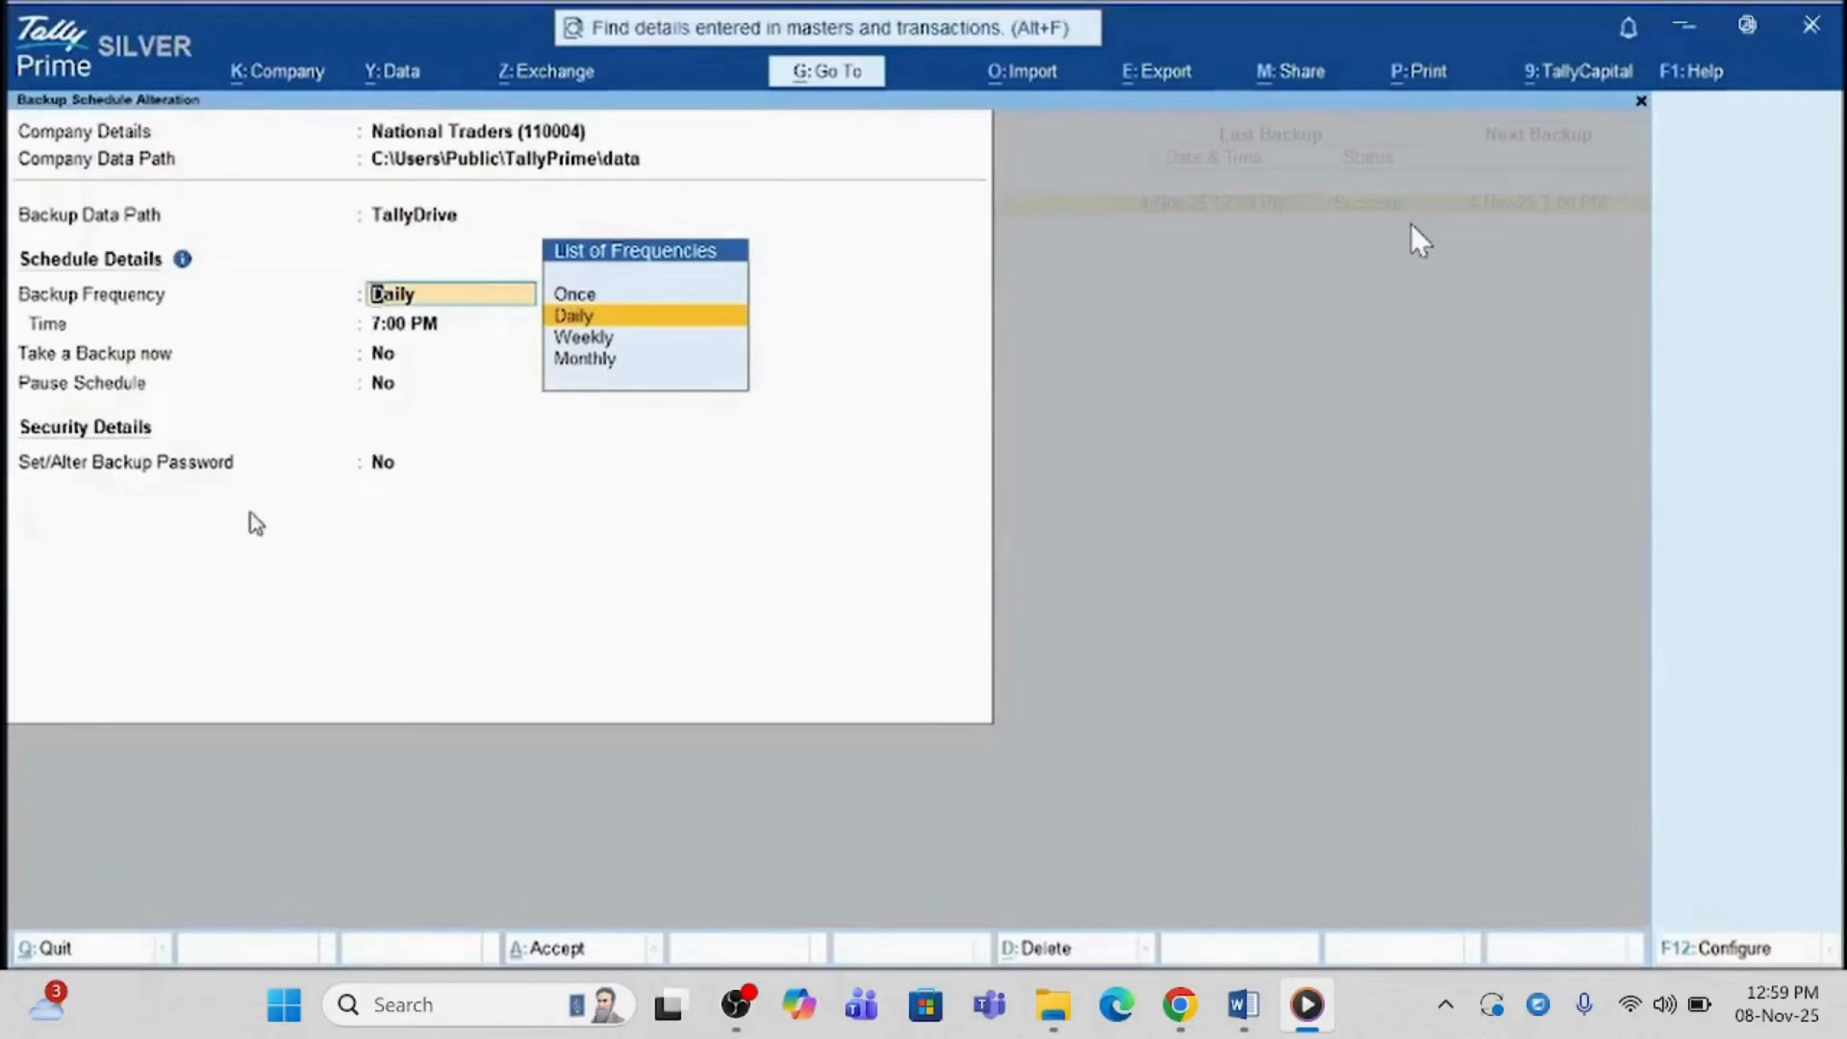
pyautogui.press('y')
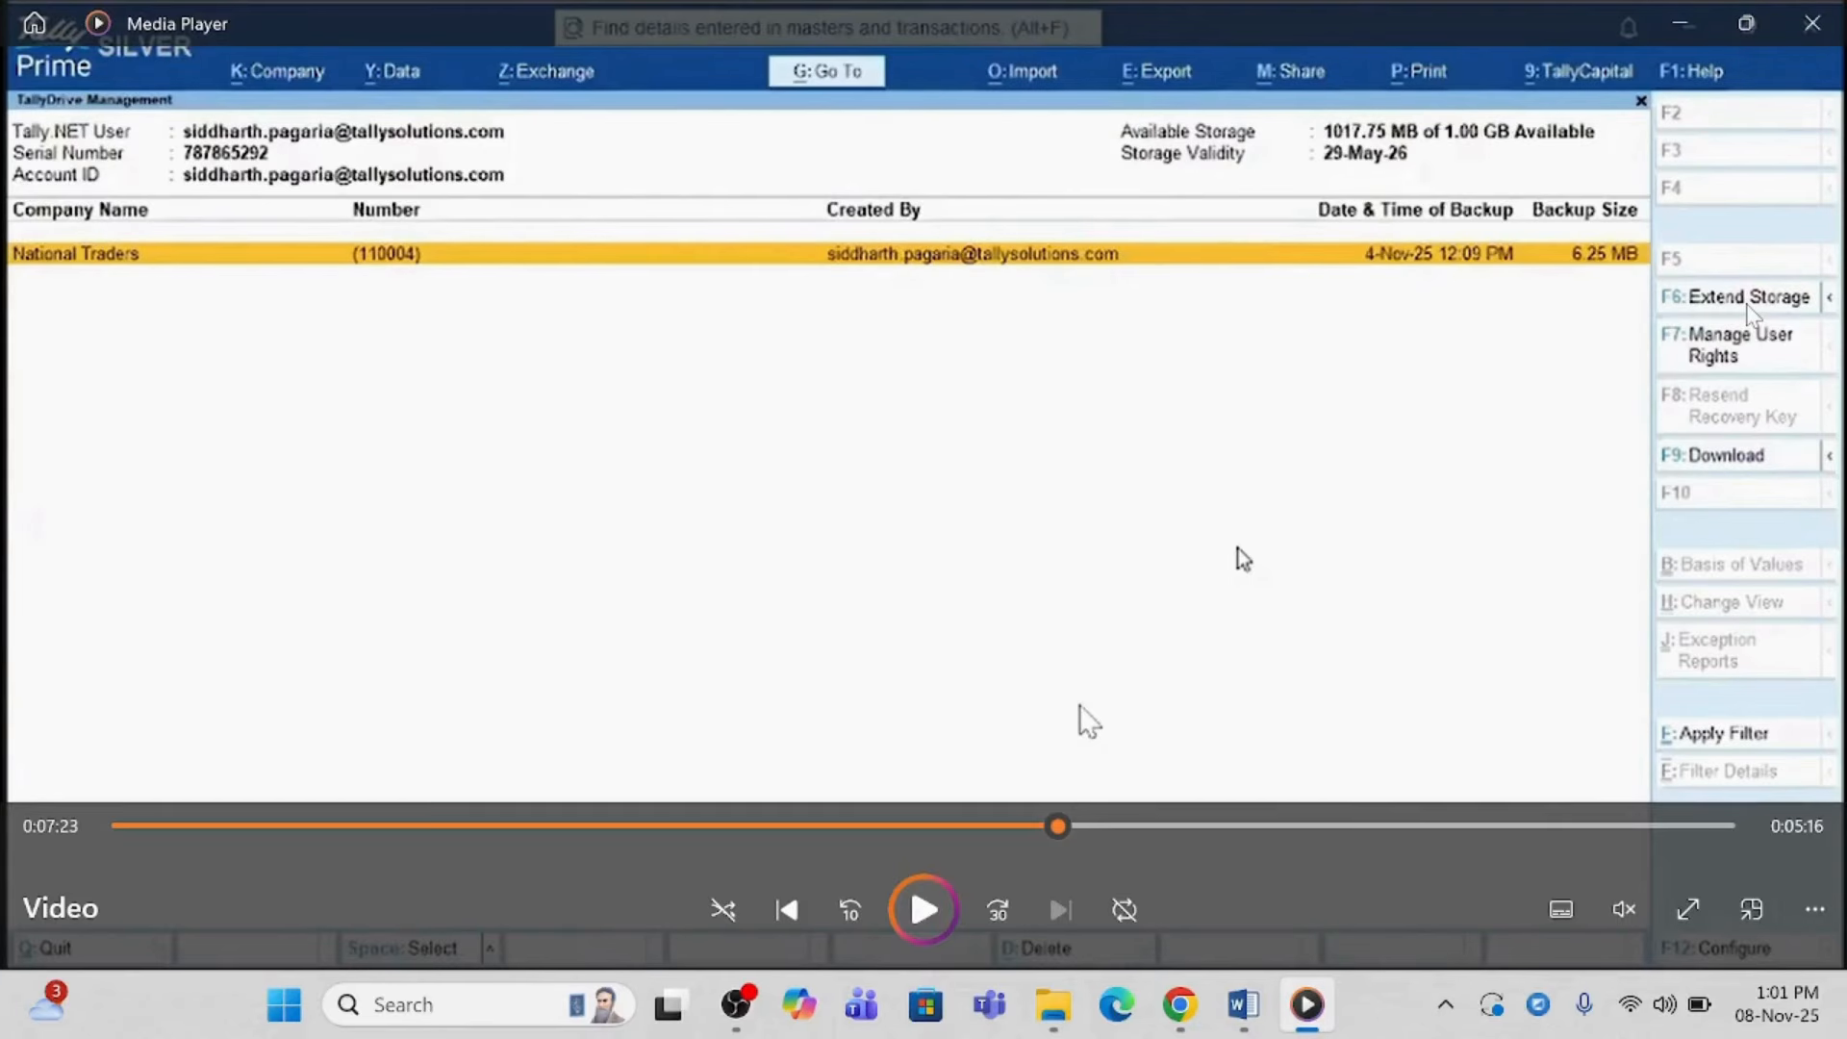
# - Play the backup download part, pausing at the Download Backup details at about 8:31 and the Download Configuration path at about 8:34
pyautogui.press('space')
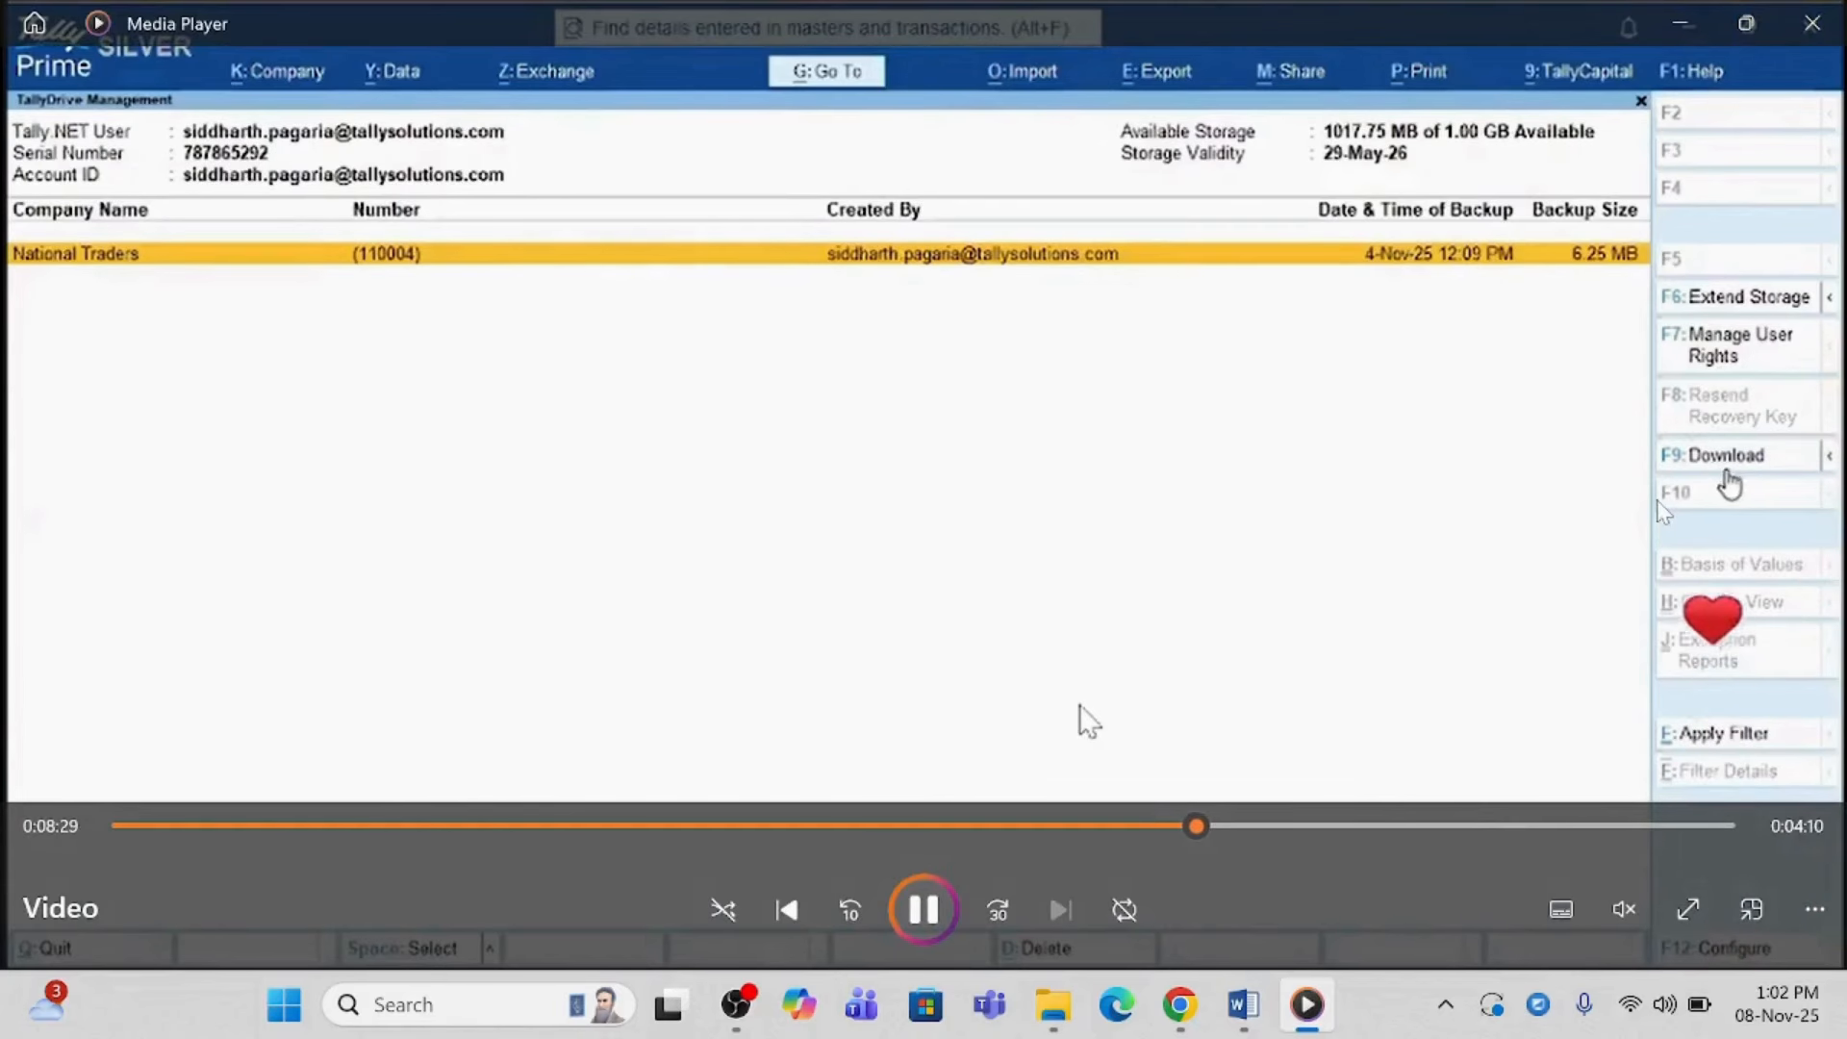
pyautogui.press('space')
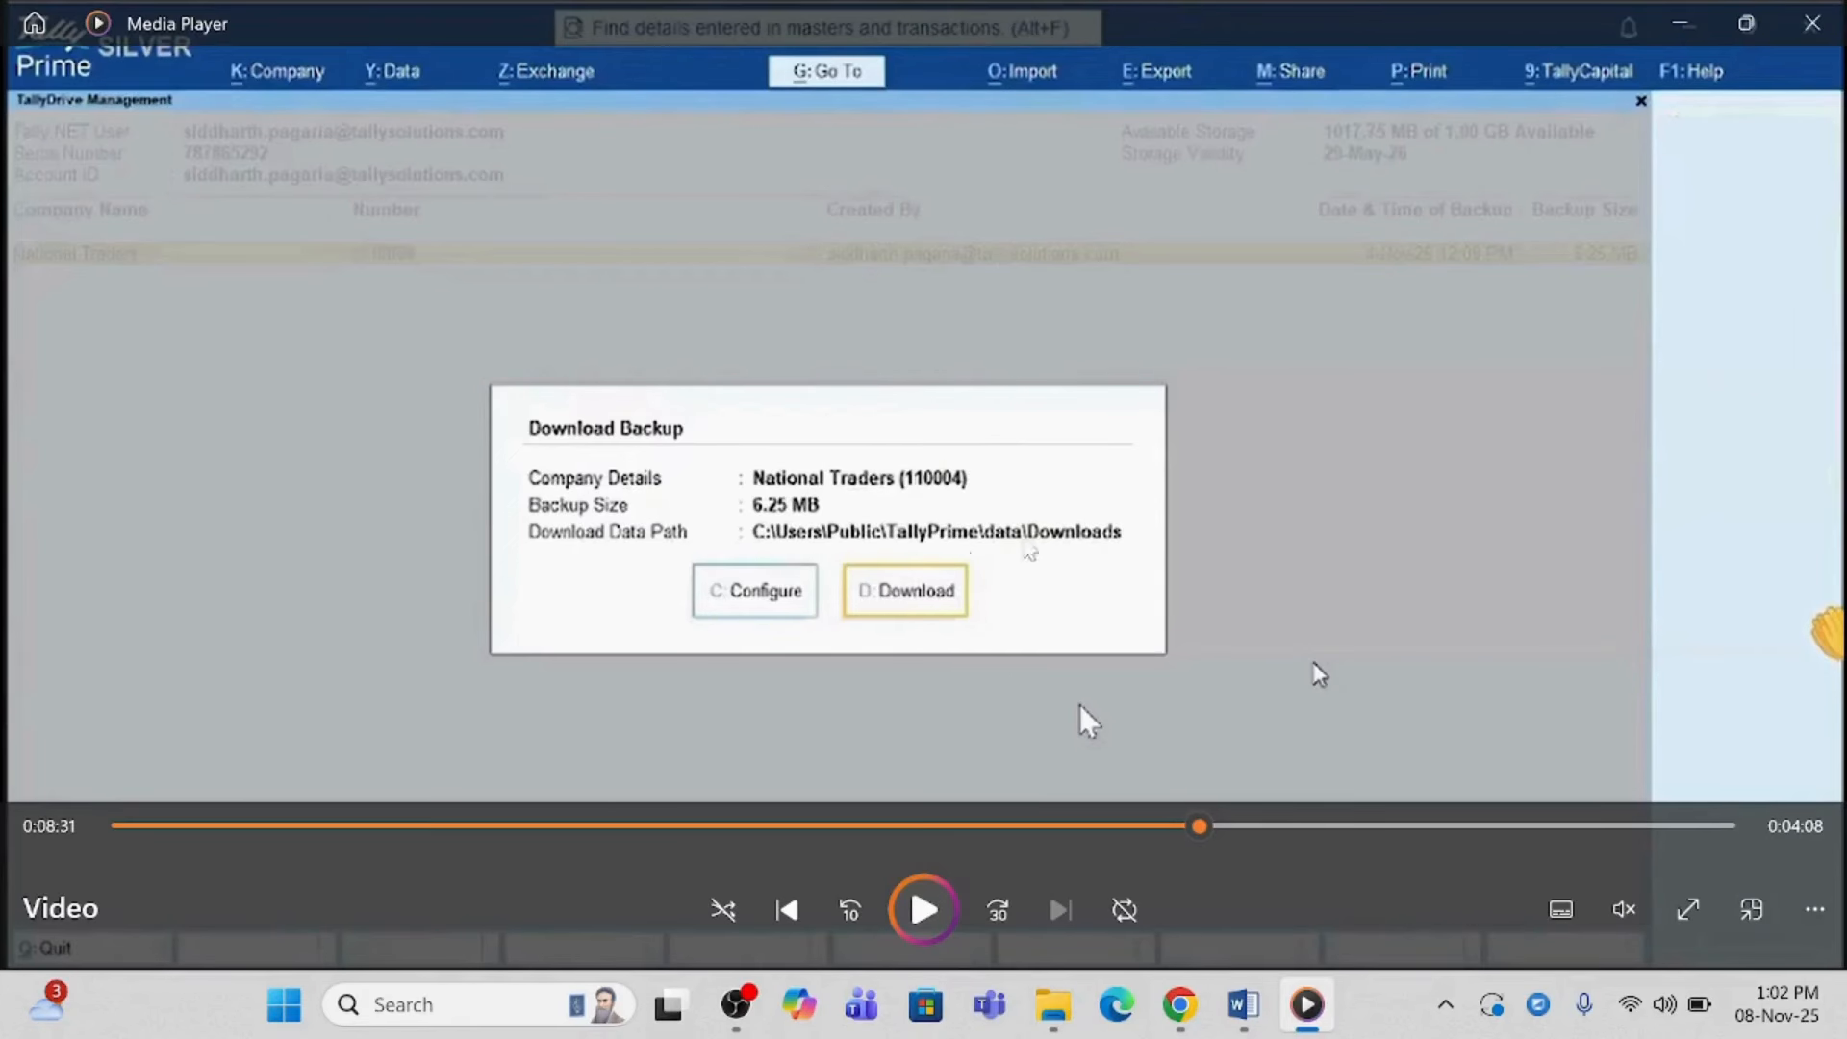
pyautogui.press('space')
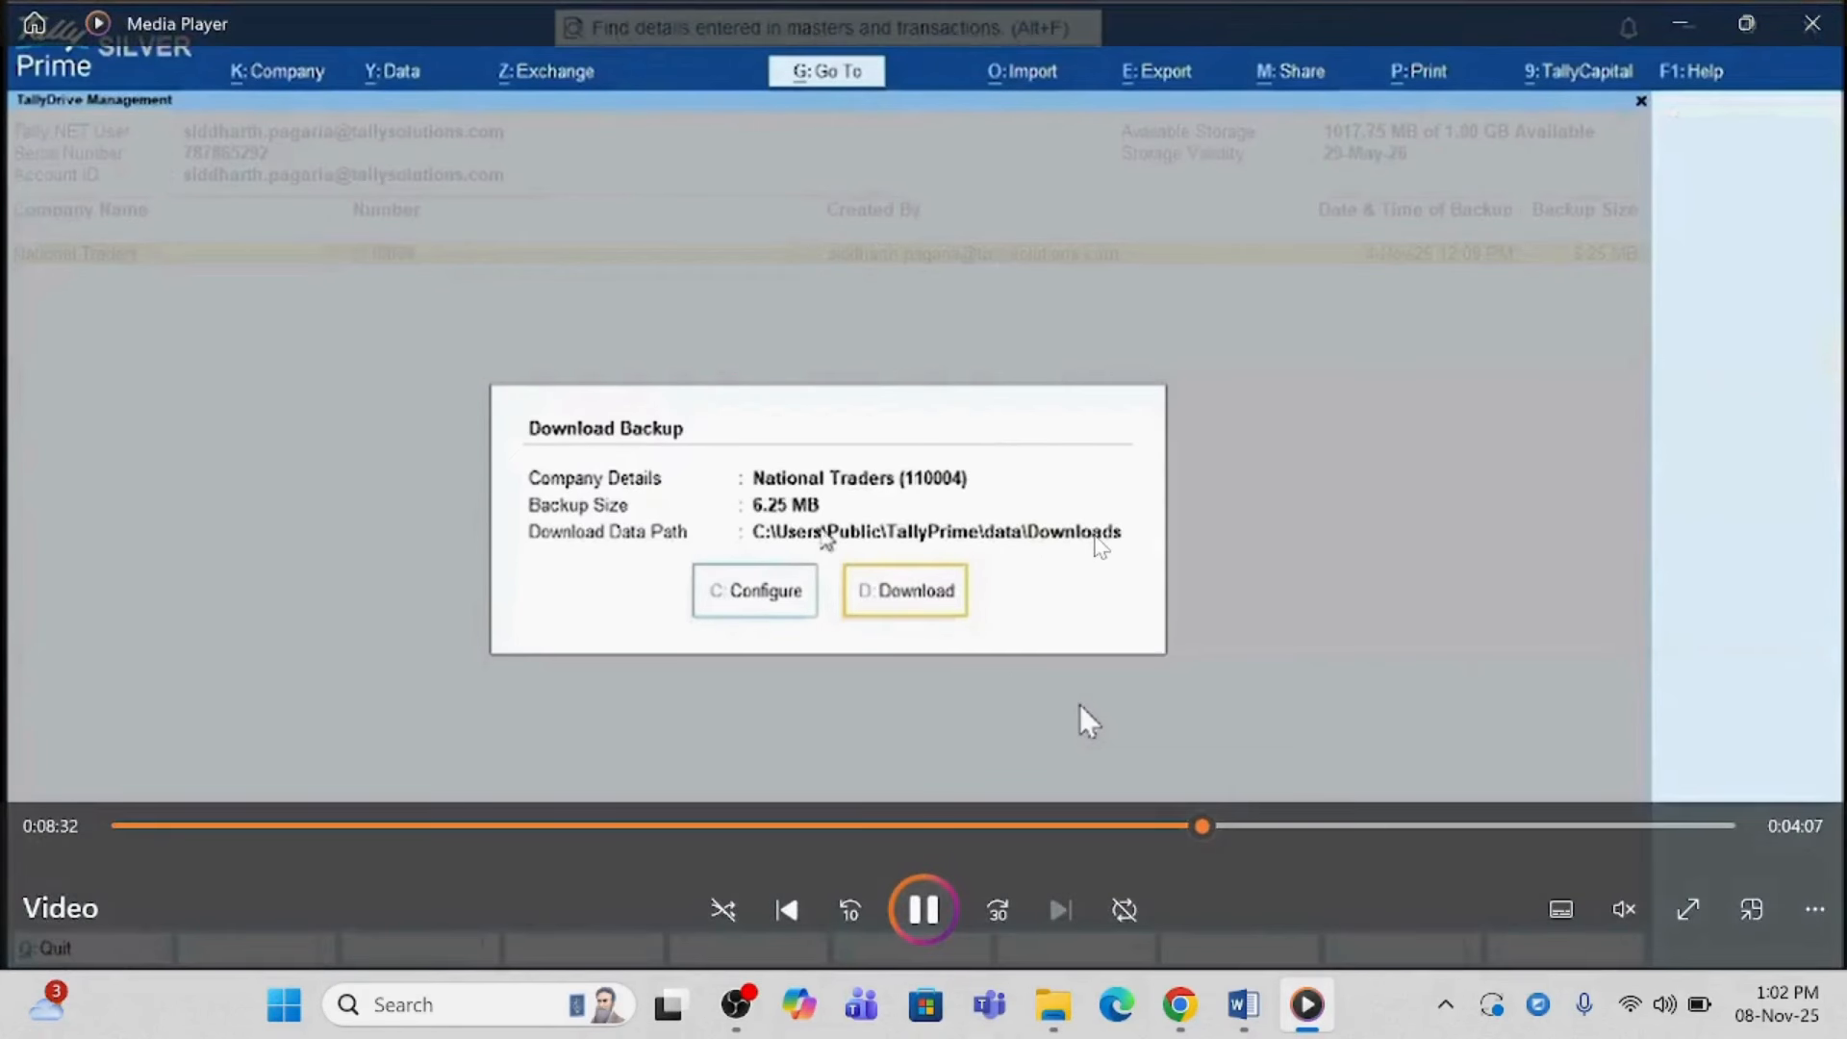
pyautogui.press('space')
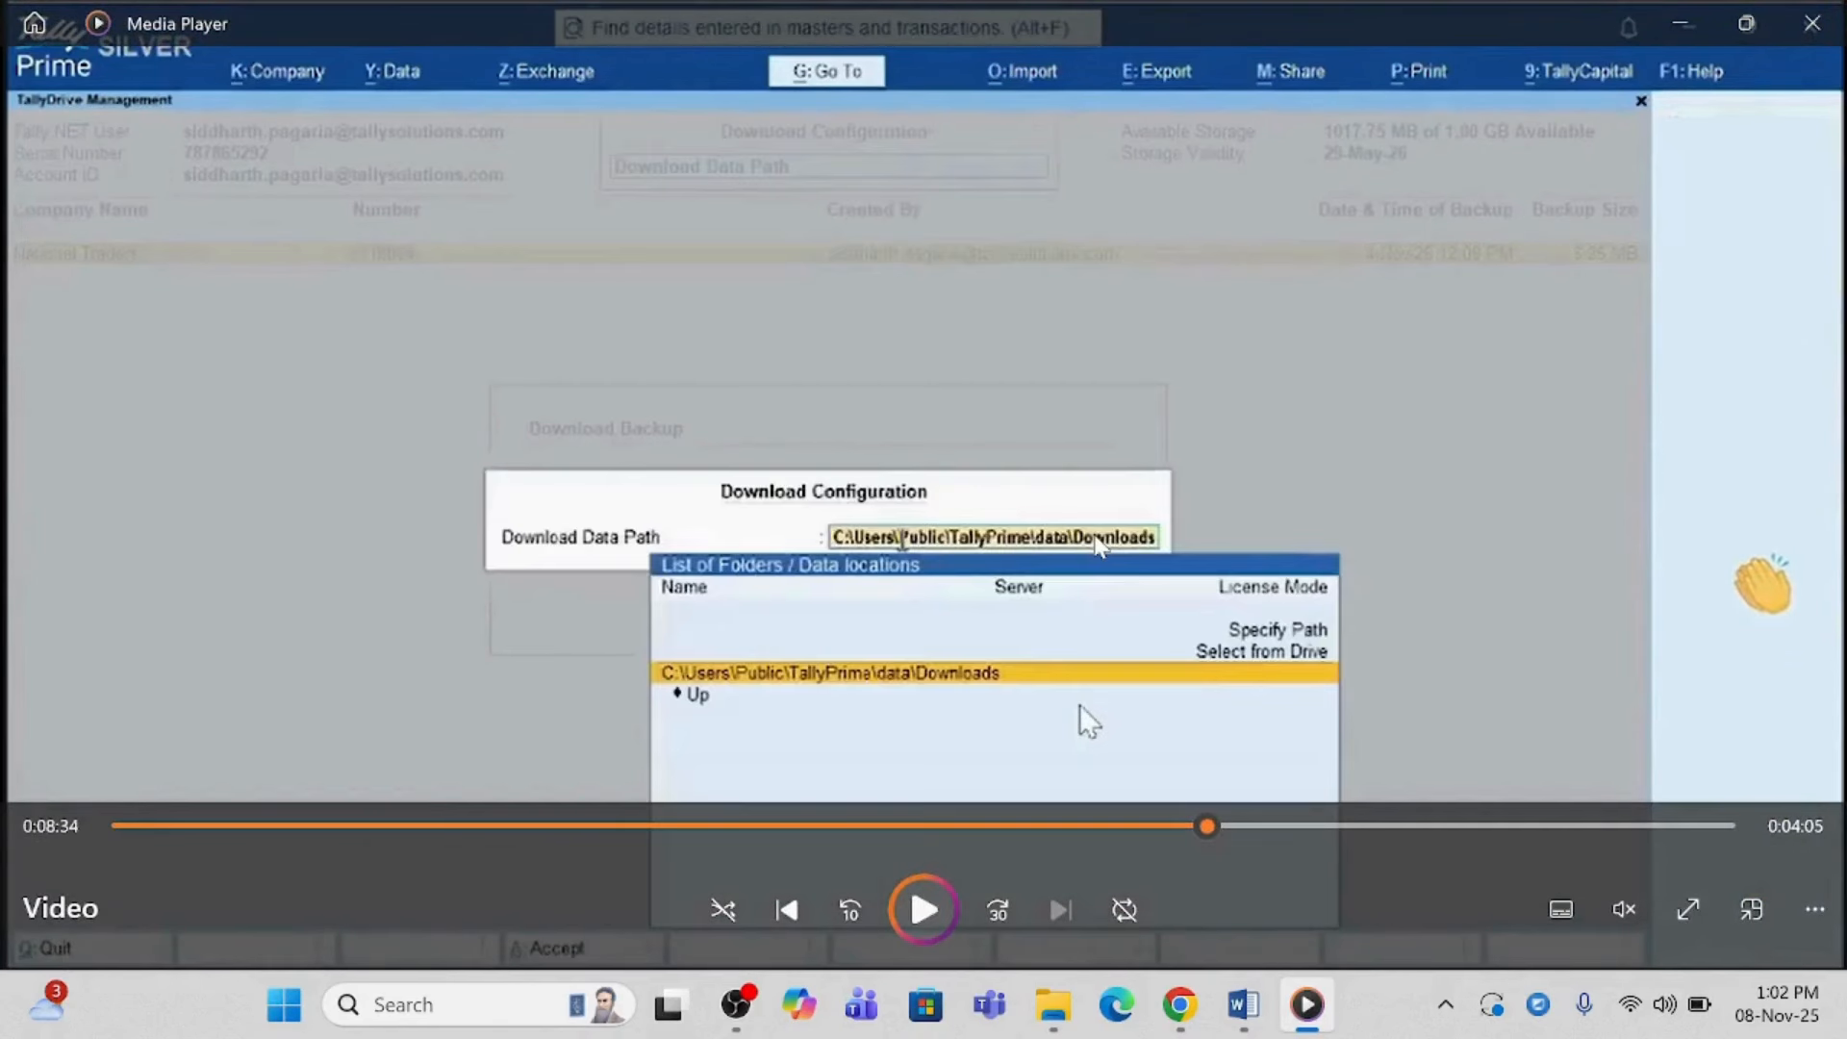
pyautogui.press('space')
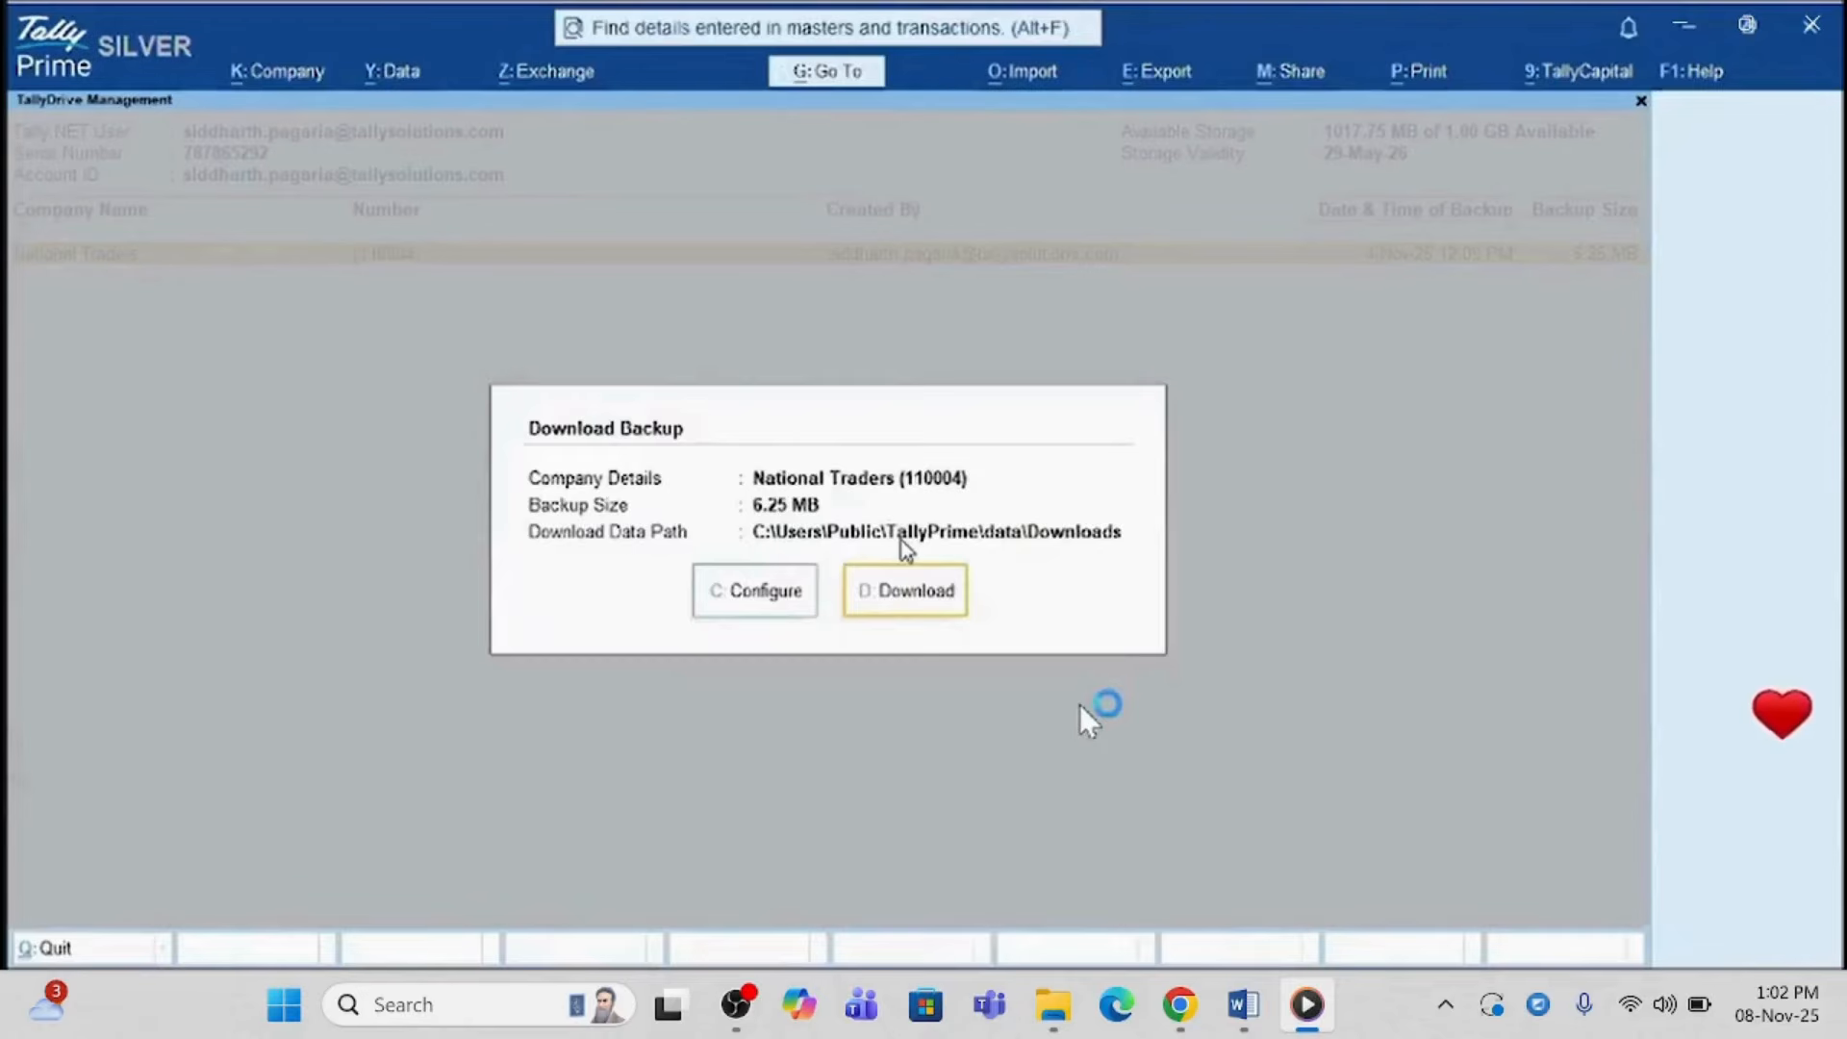
# - Pause at the Download/Restore notification e-mail for National Traders at about 8:59 and resume playback
pyautogui.moveTo(1458, 498)
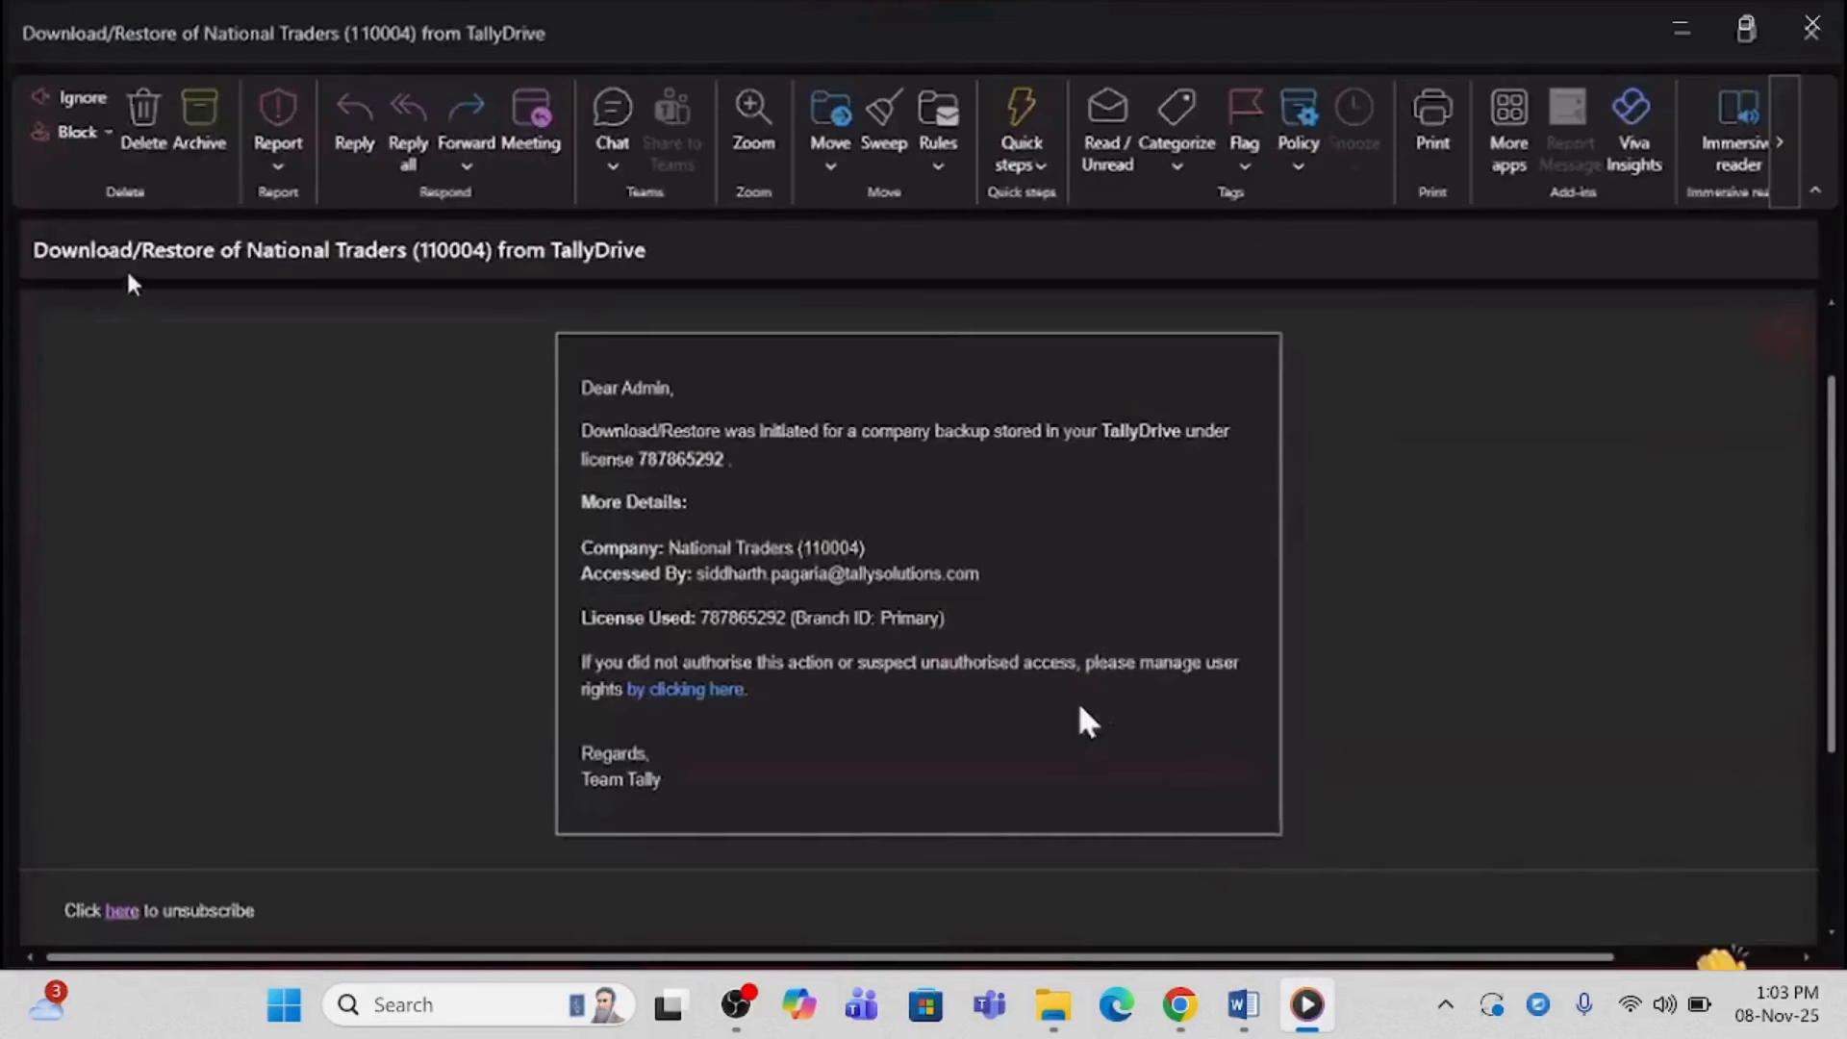
pyautogui.click(1468, 502)
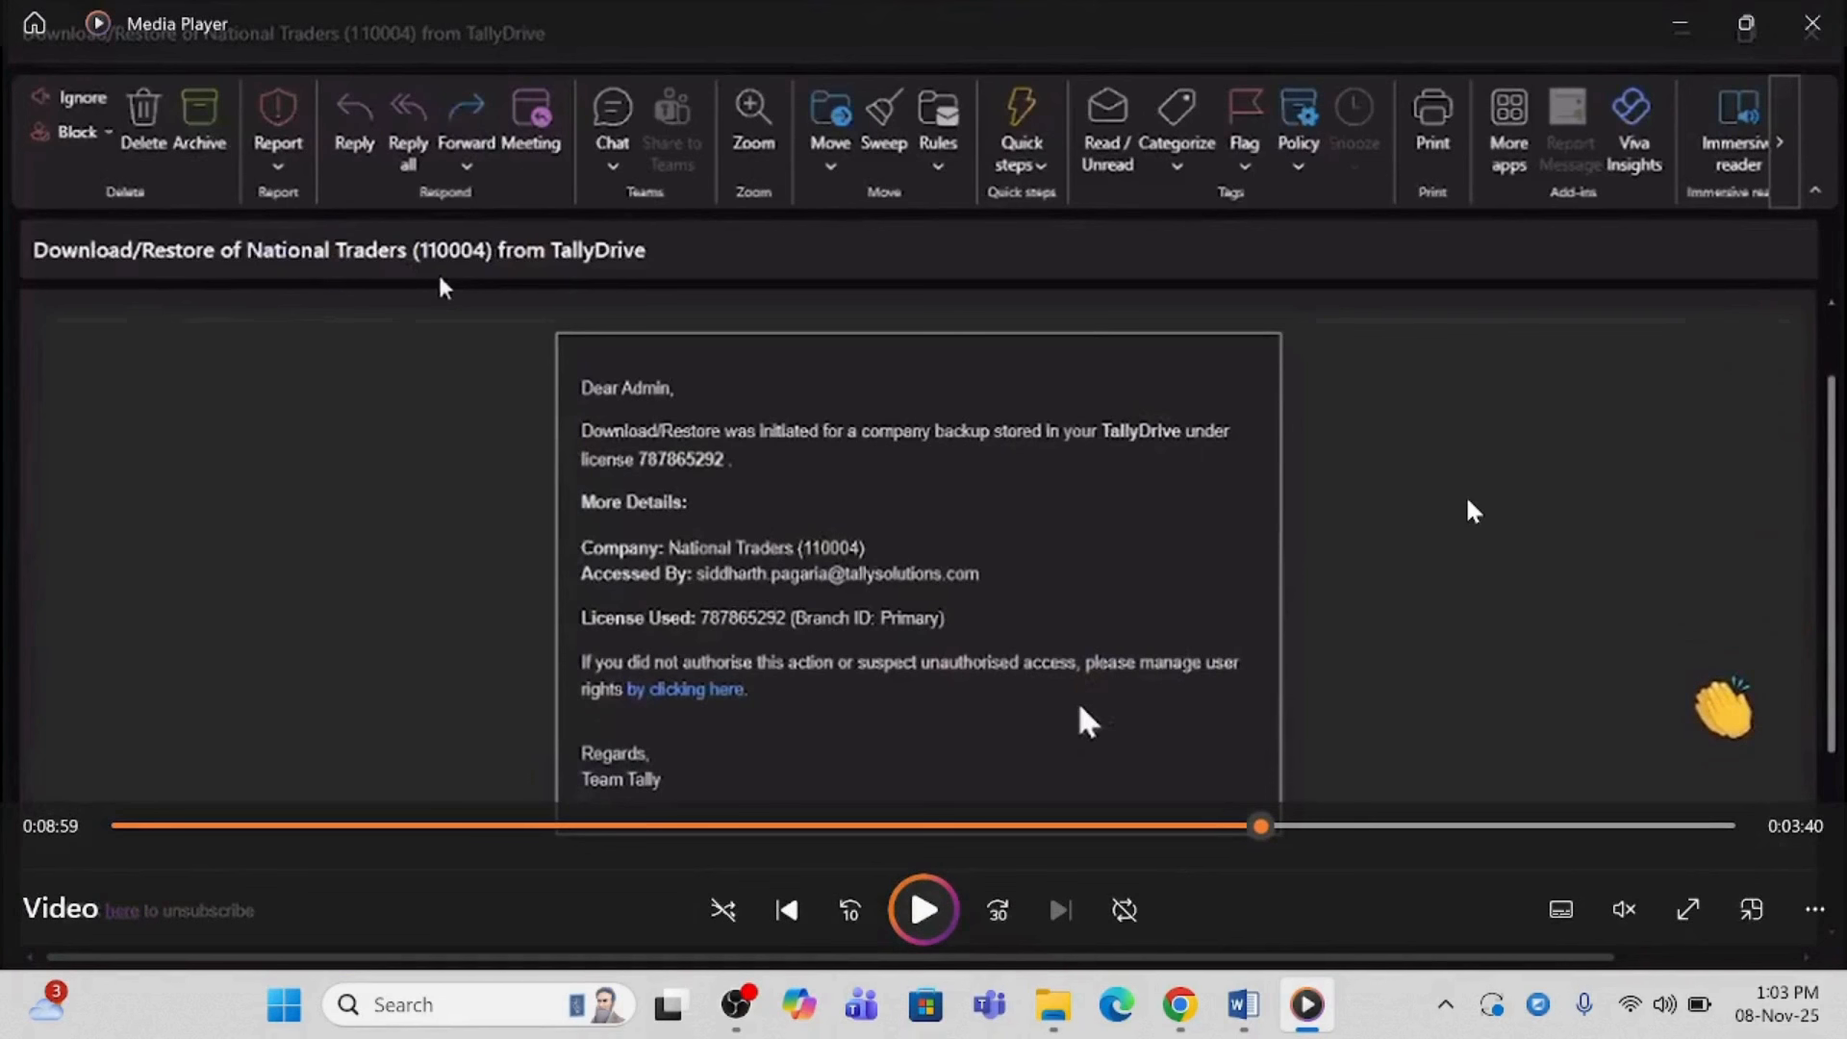
pyautogui.press('space')
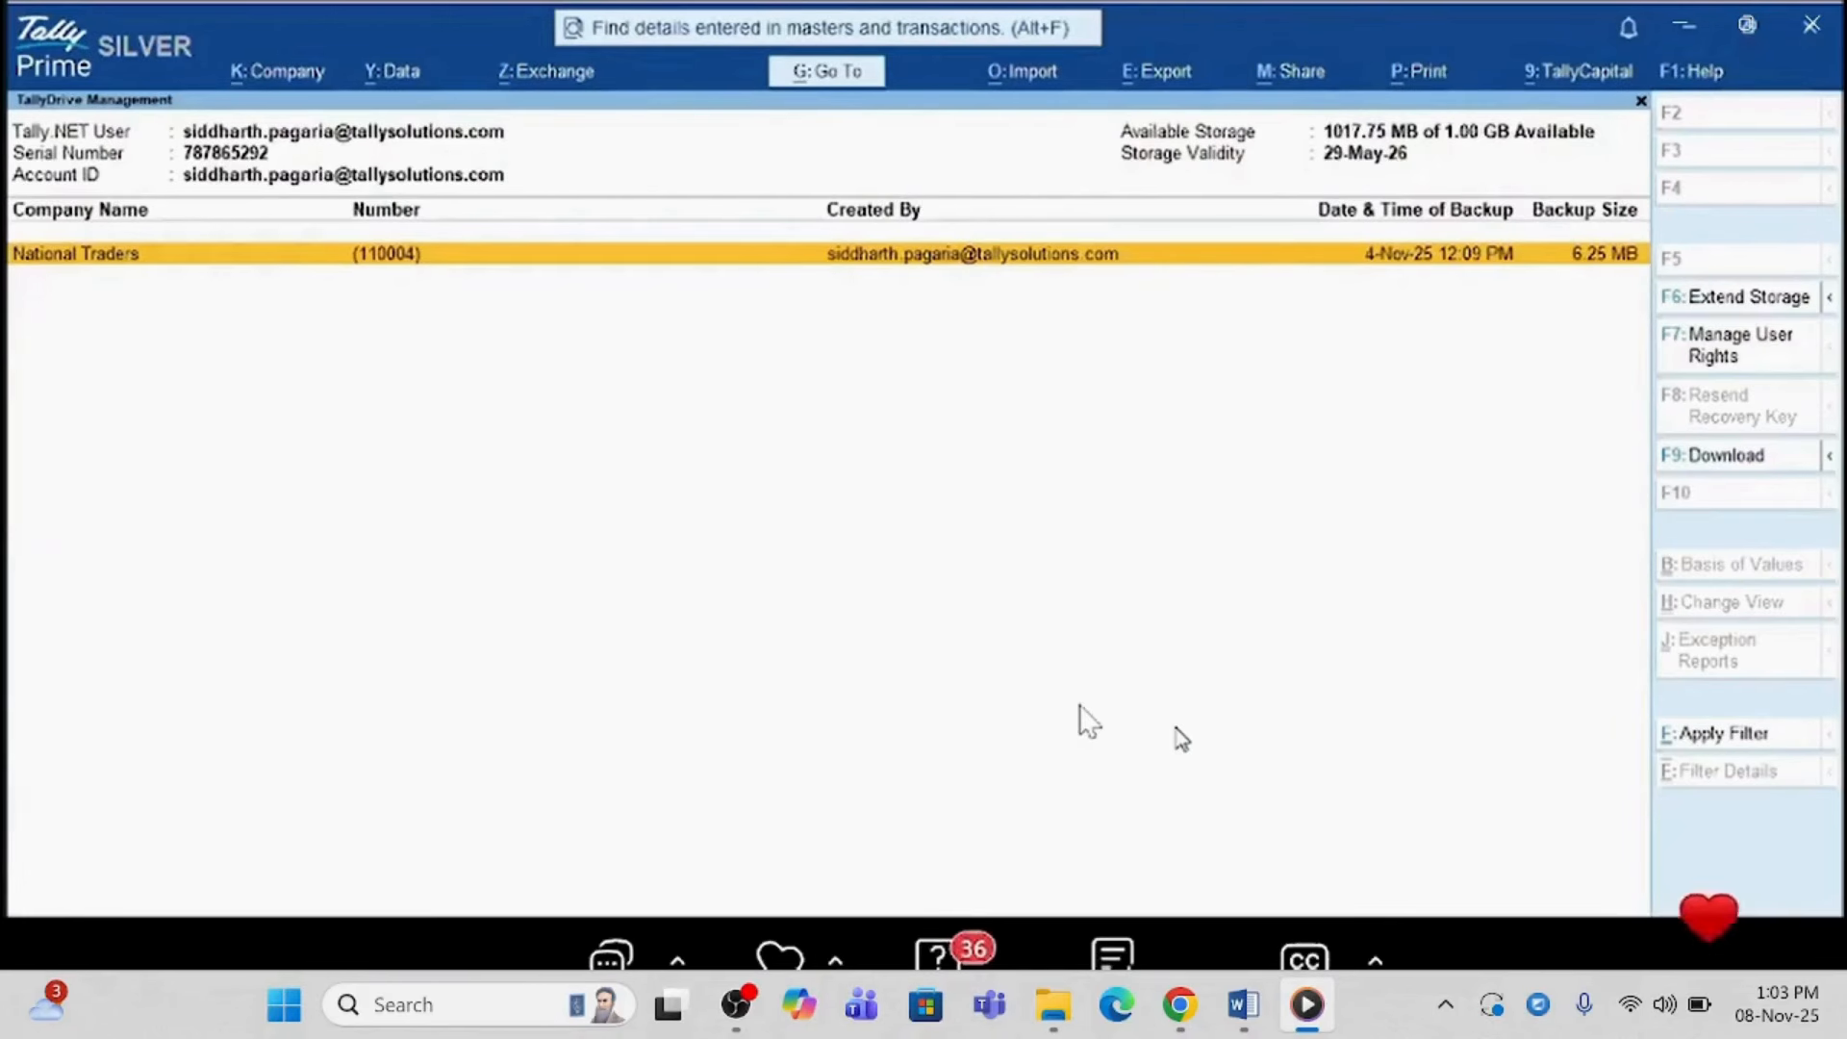
# - Play through the demonstration of reopening Manage TallyDrive from the Gateway of Tally and logging in with the saved Tally.NET user
pyautogui.press('Escape')
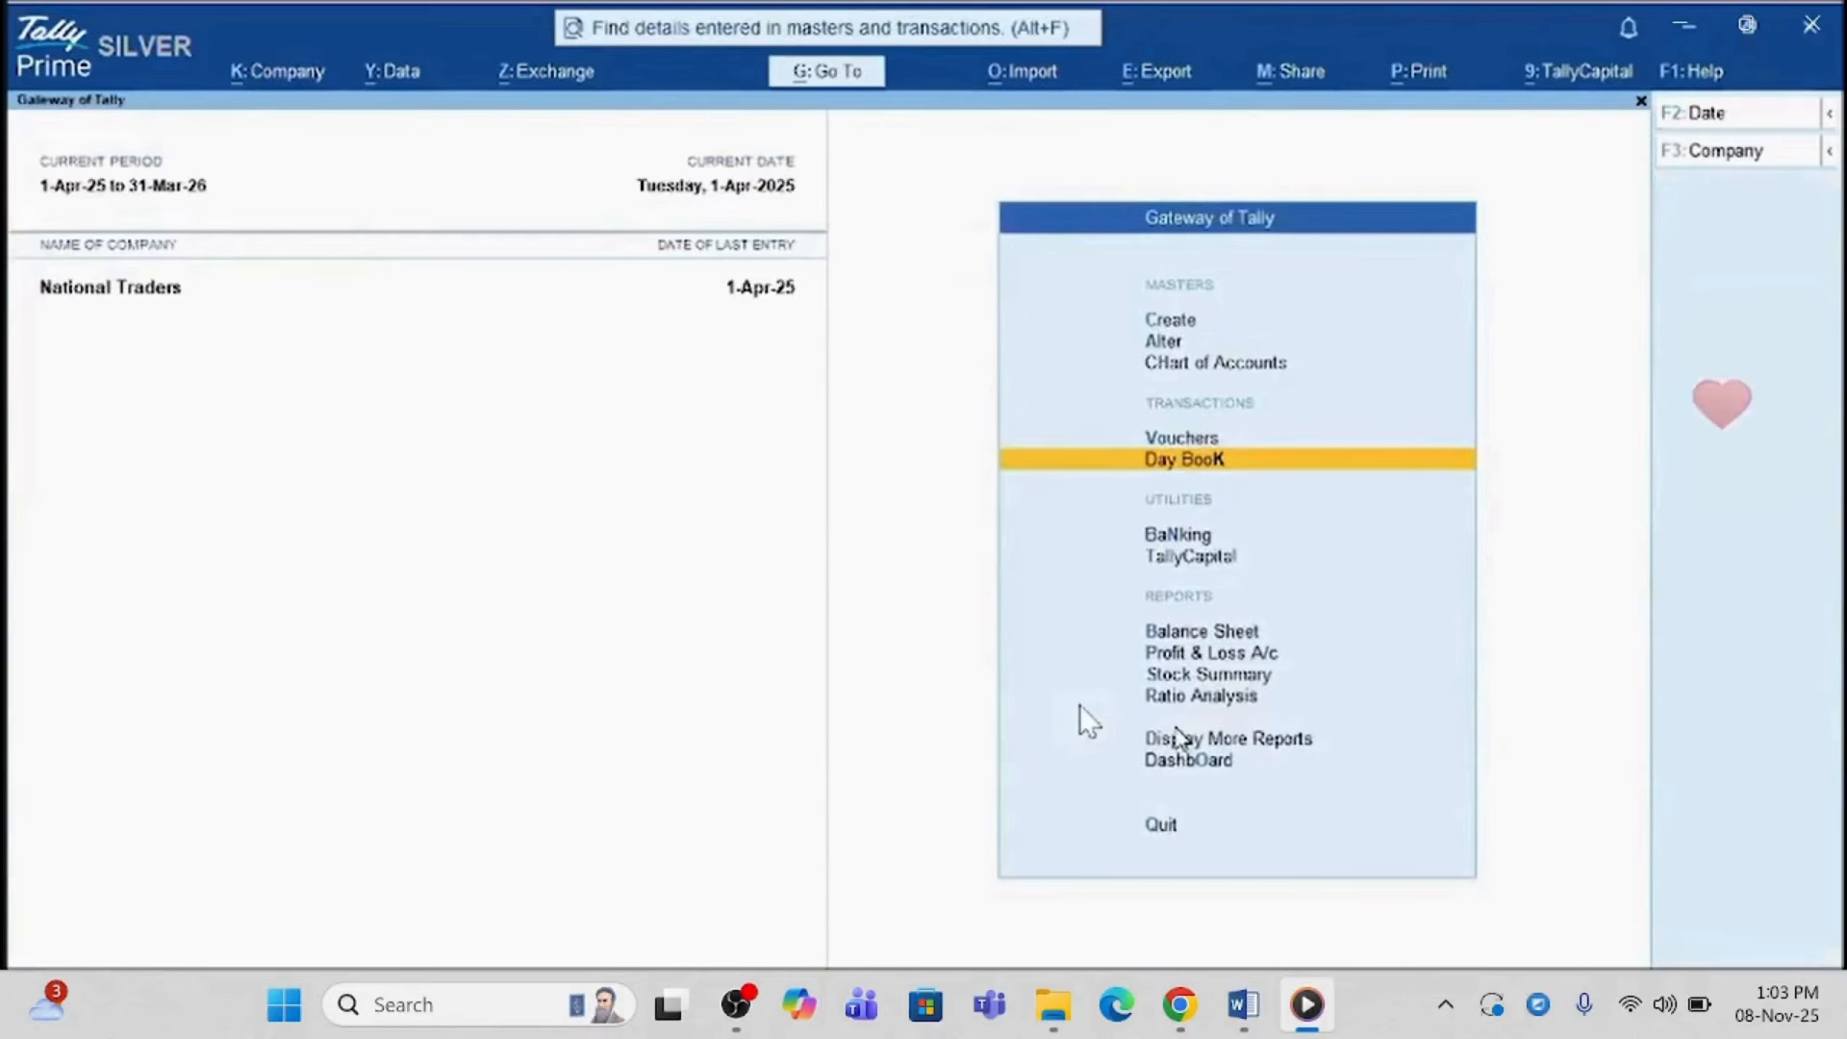
pyautogui.click(382, 73)
pyautogui.press('Return')
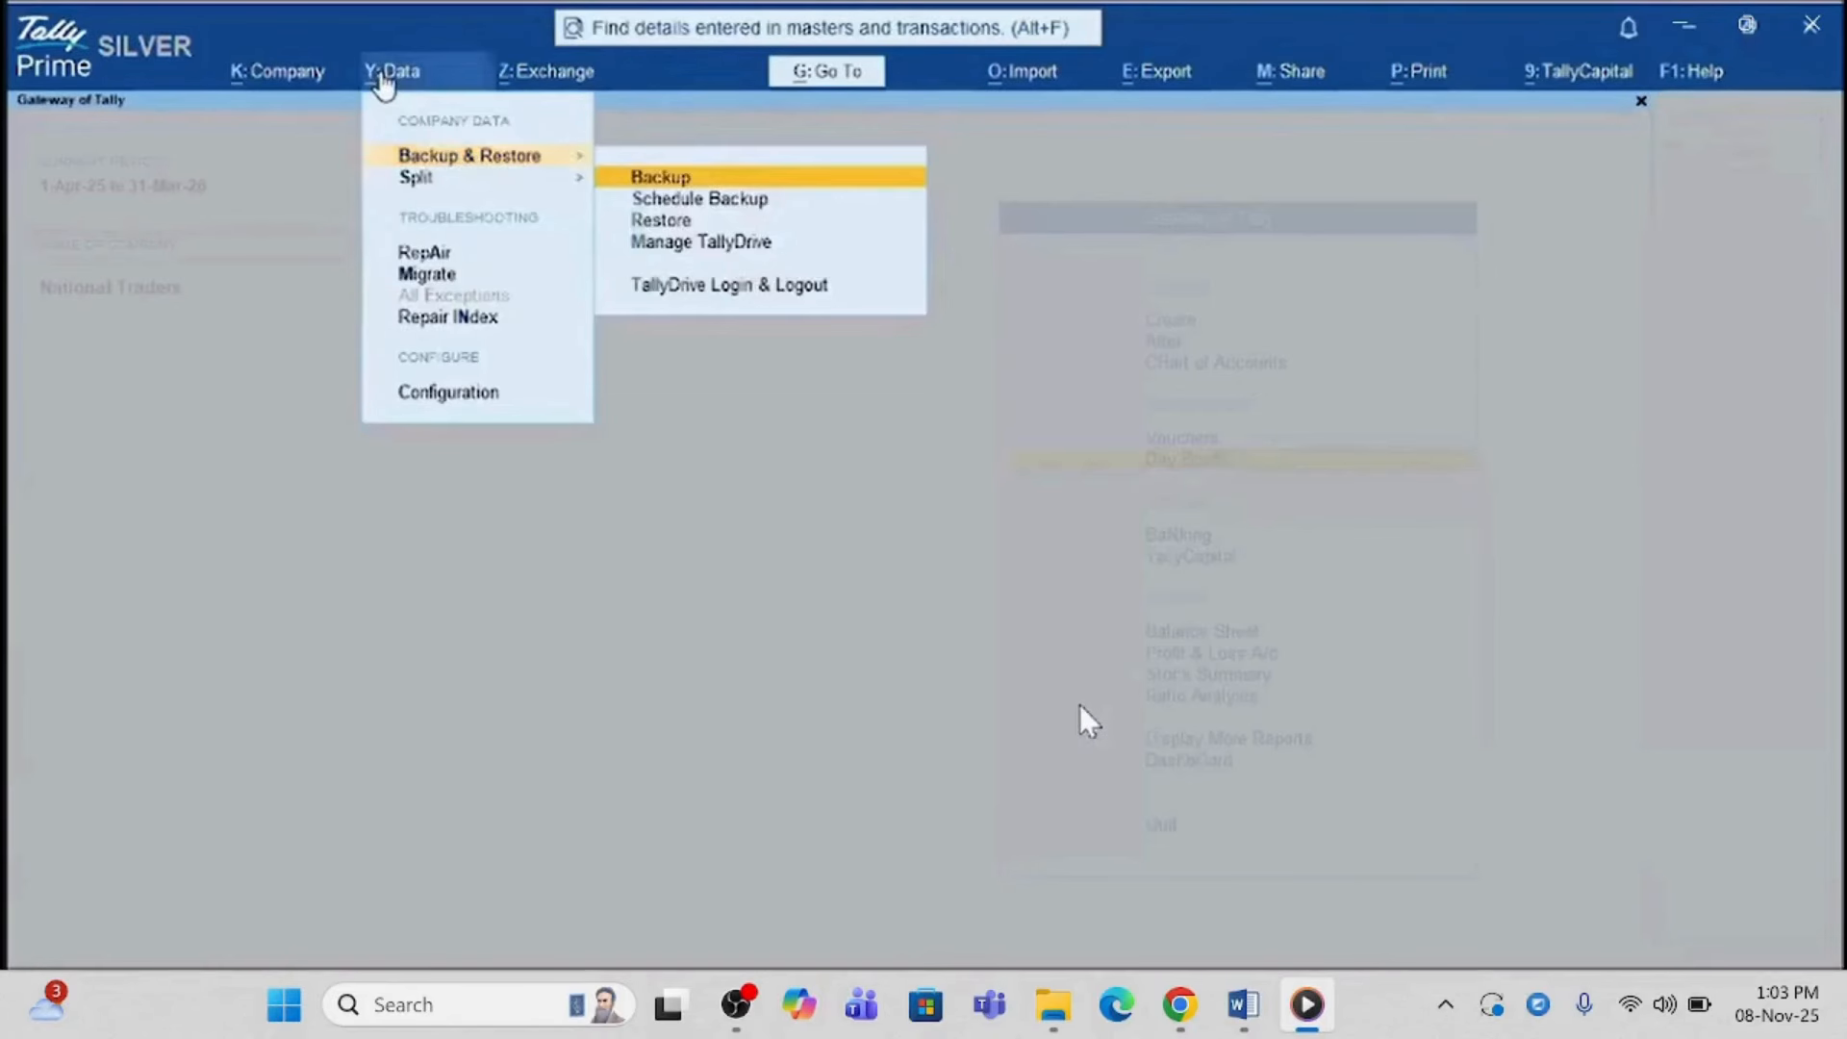
pyautogui.press('Down')
pyautogui.press('Down')
pyautogui.press('Down')
pyautogui.press('Return')
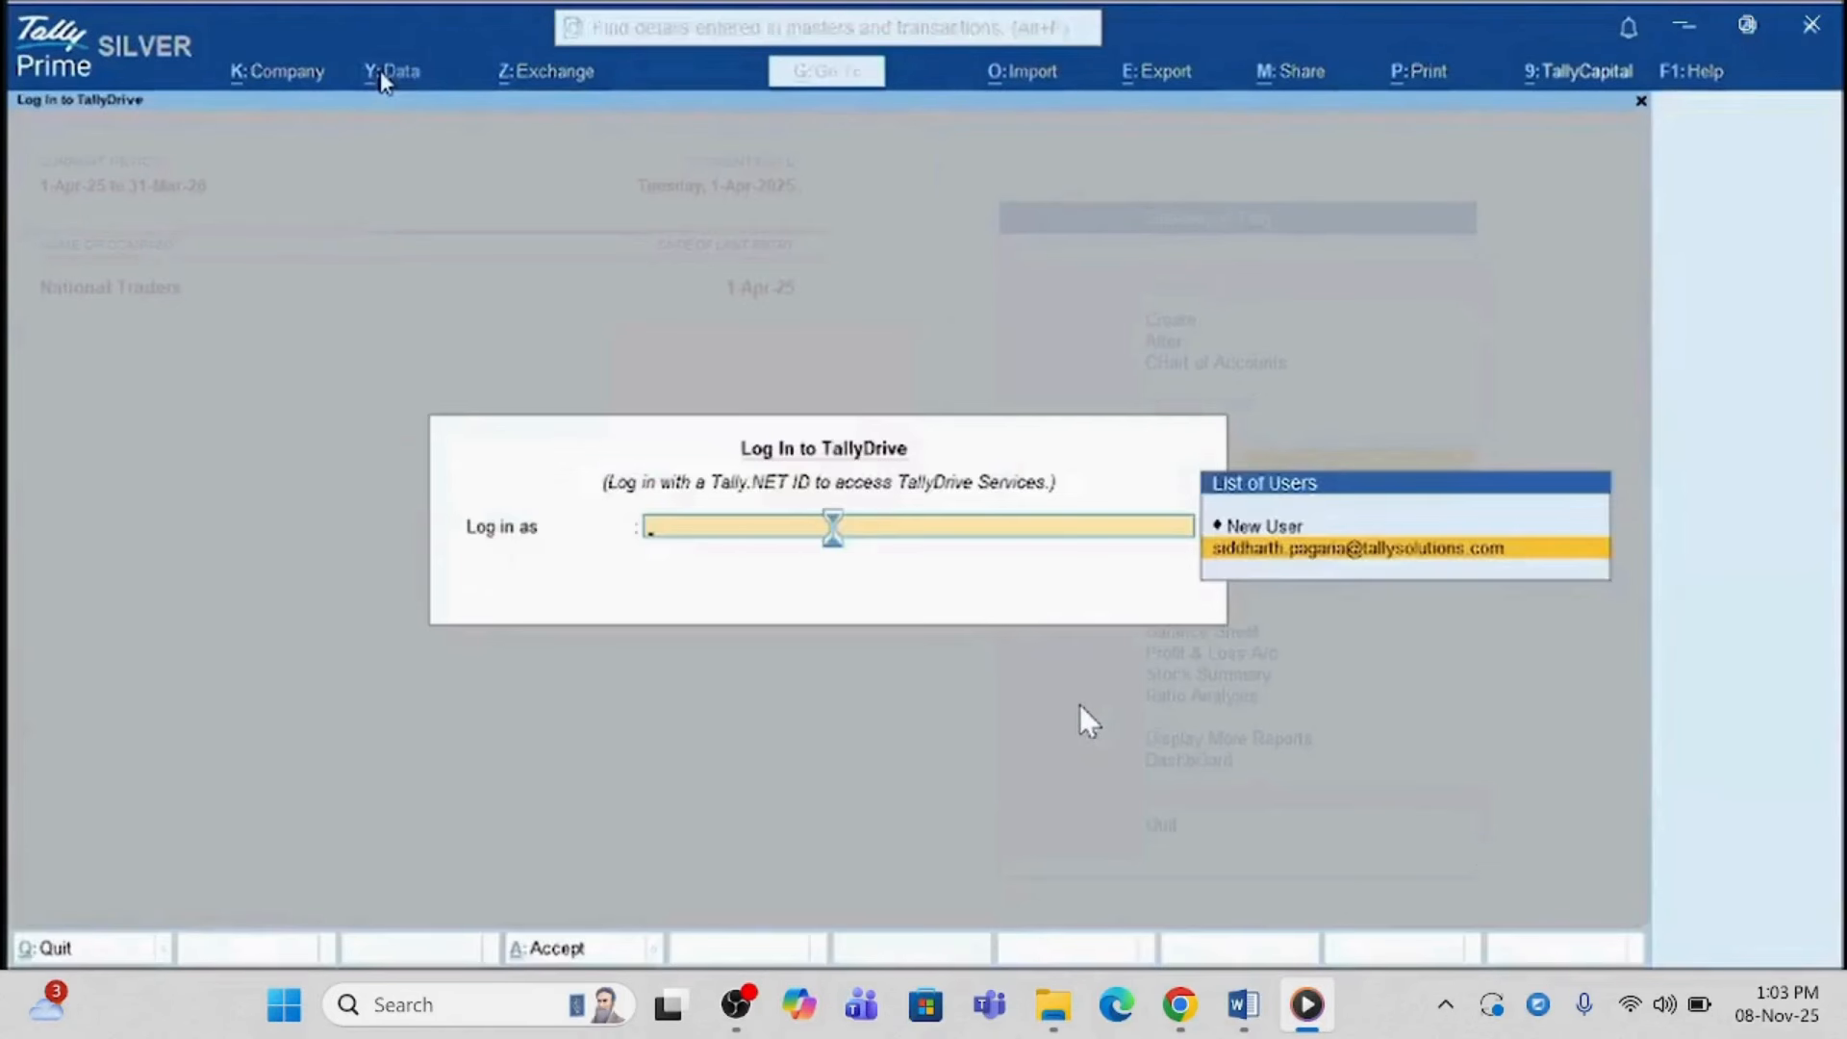
pyautogui.press('Return')
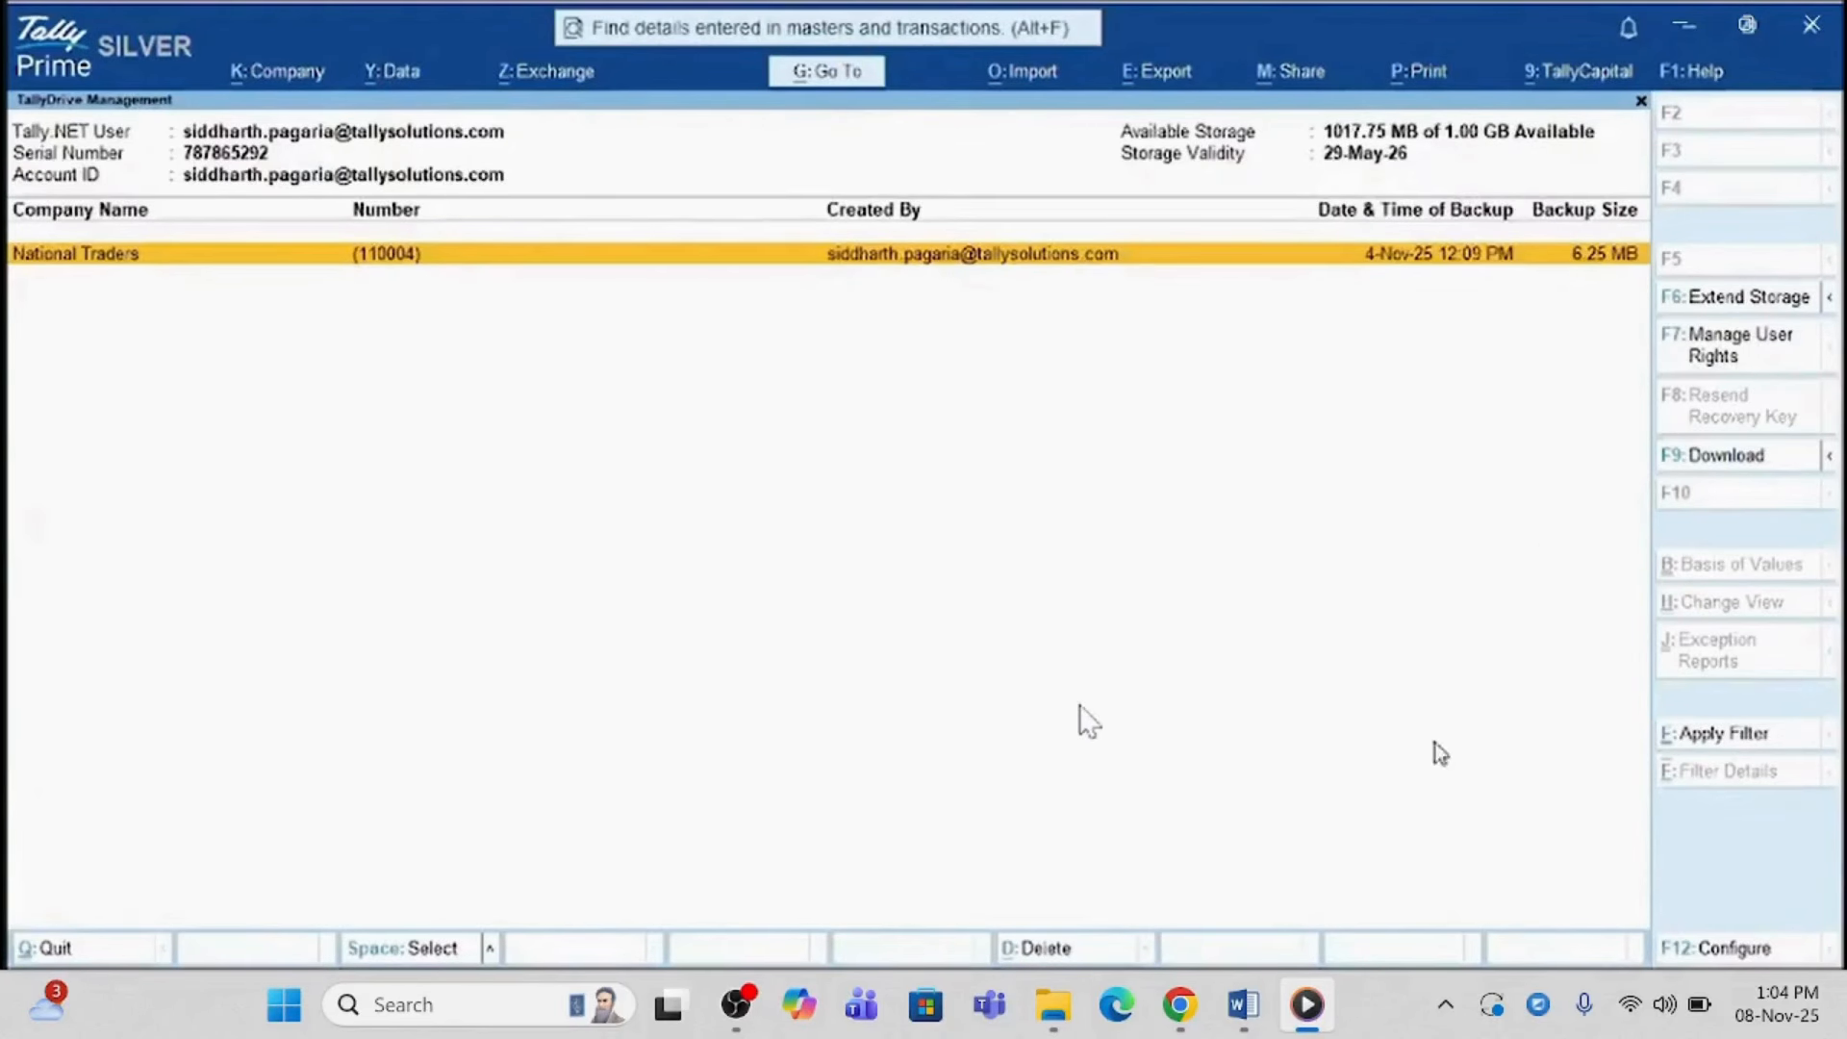
# - Play the user rights part, pausing on the Create User form at about 9:49 and on its TallyDrive permissions at about 10:07
pyautogui.moveTo(1311, 1000)
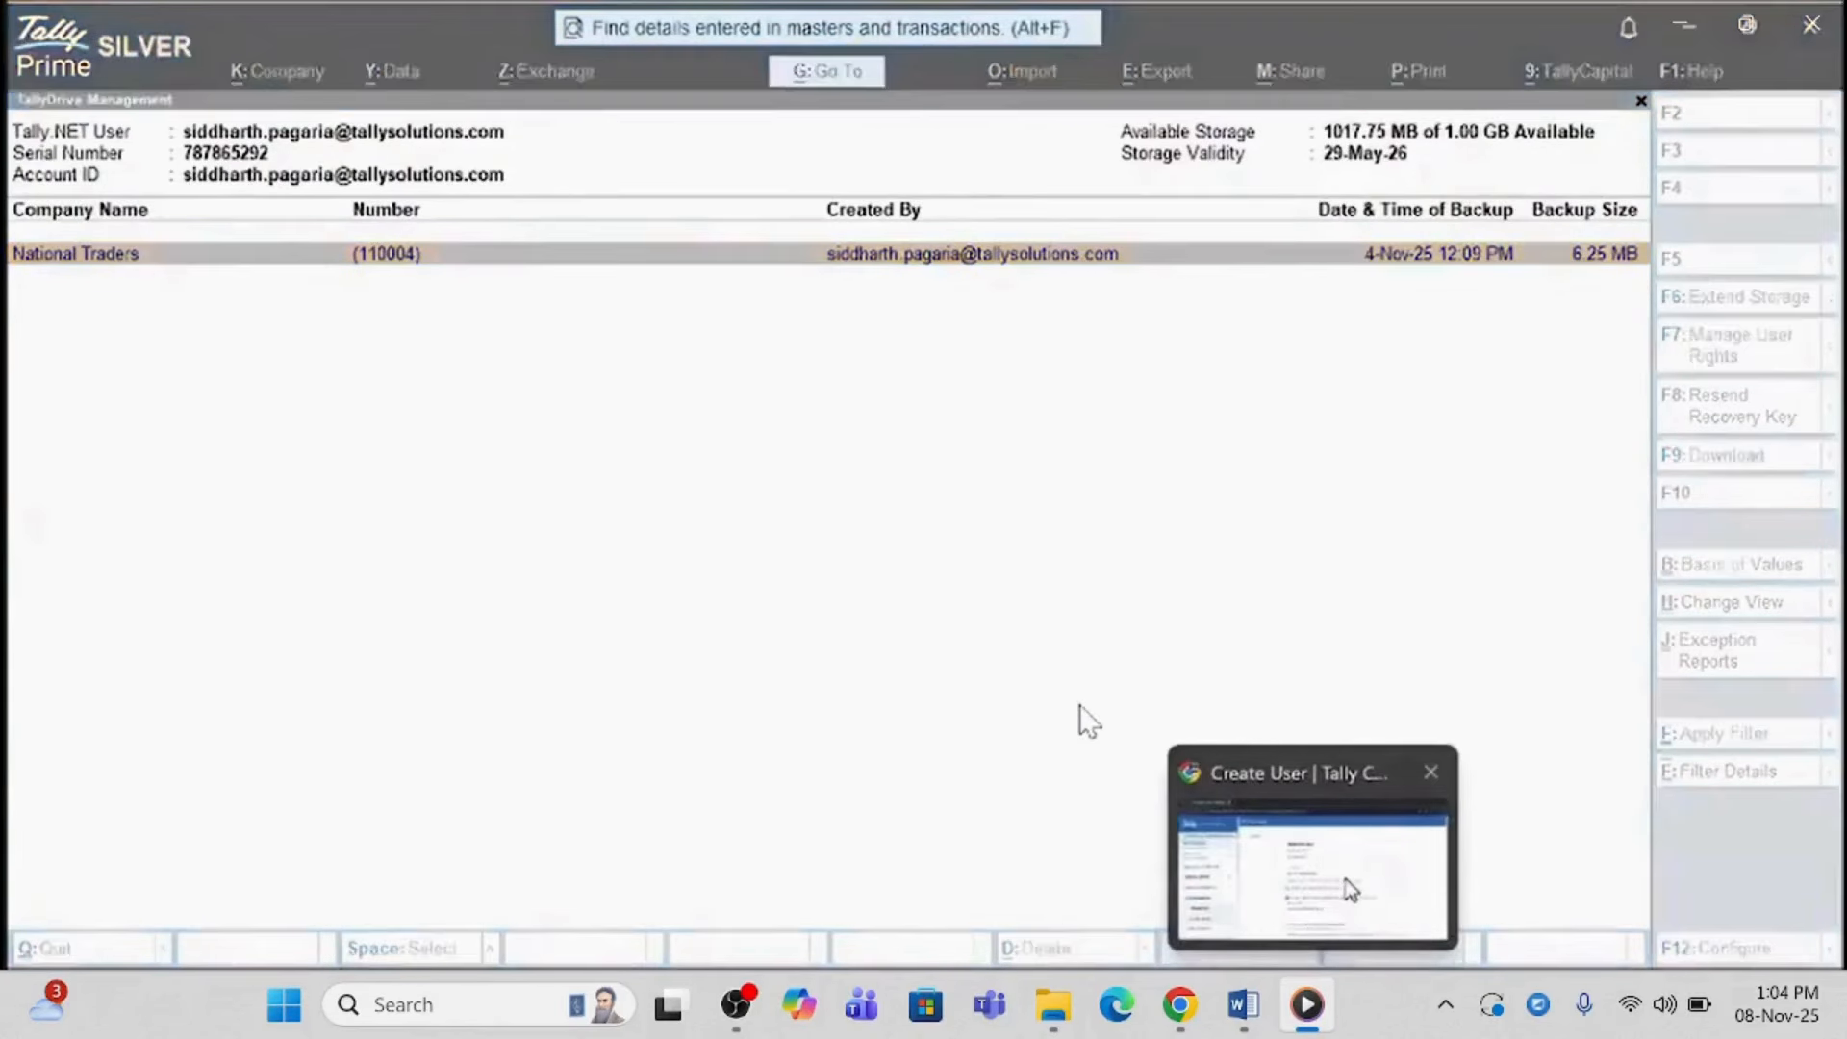
pyautogui.click(1351, 887)
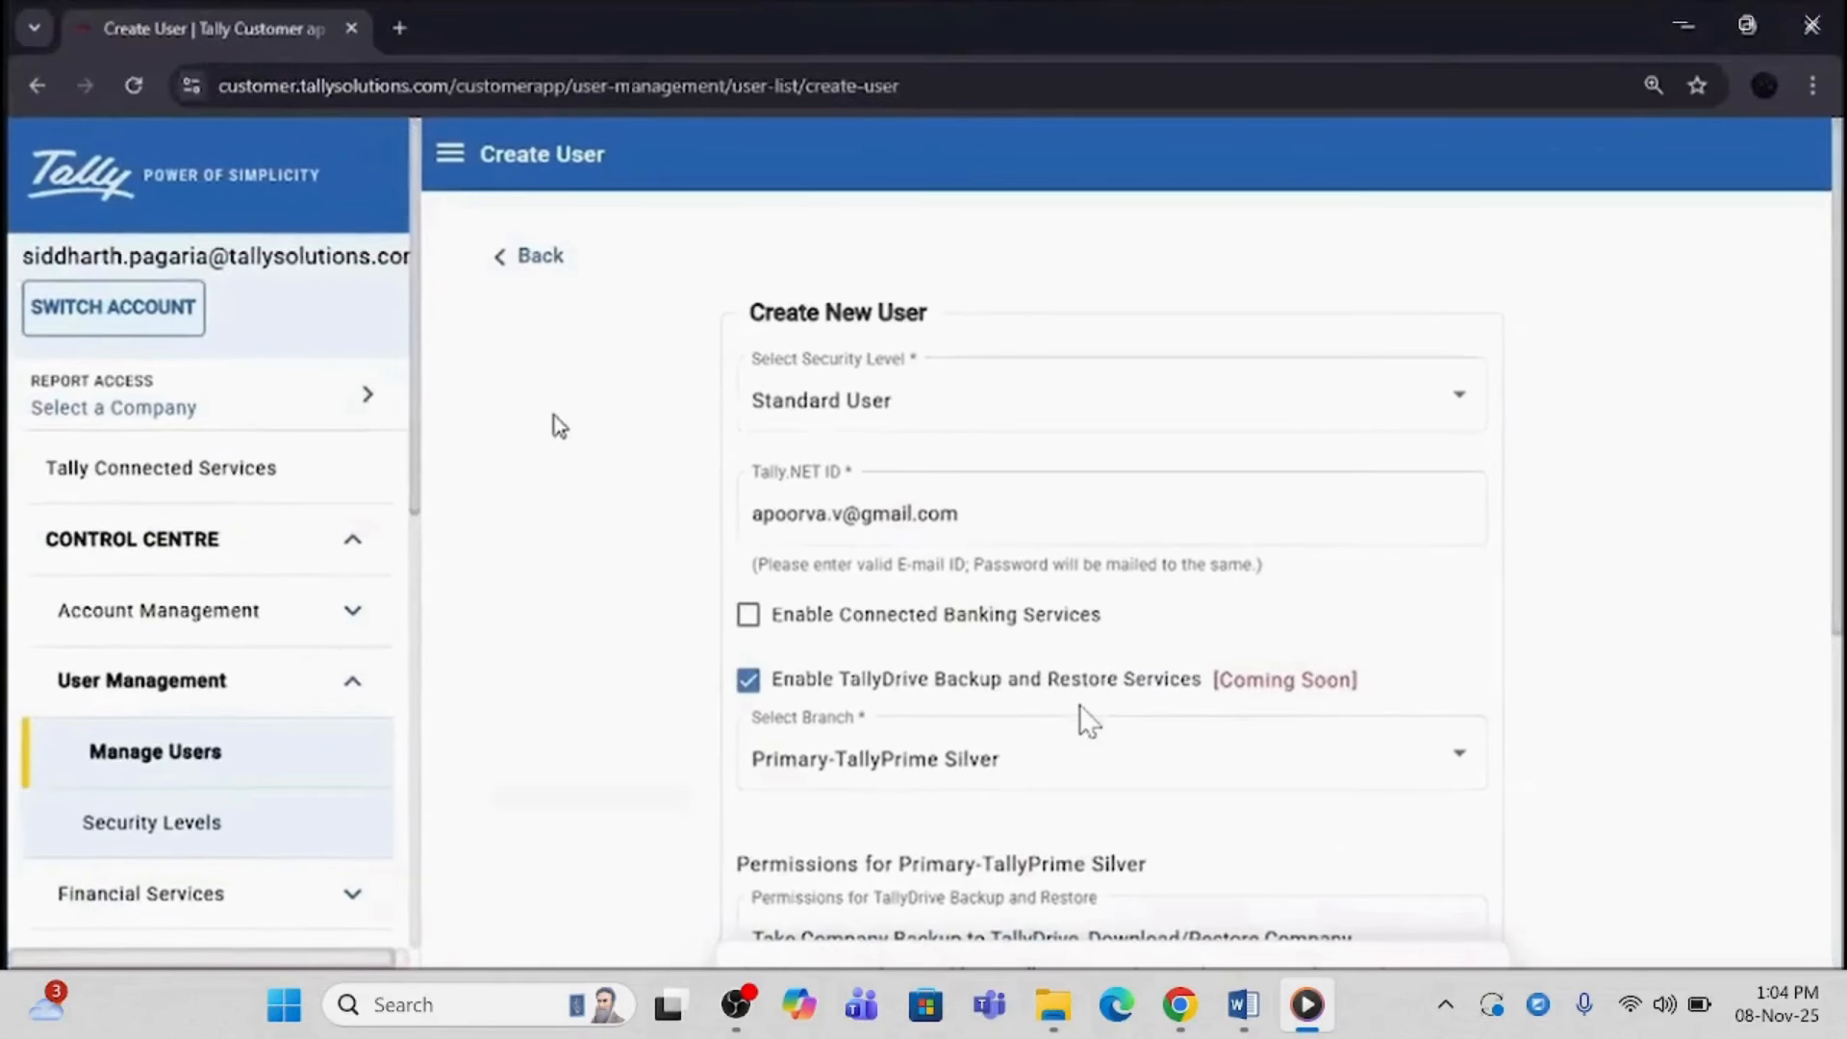
pyautogui.click(1257, 597)
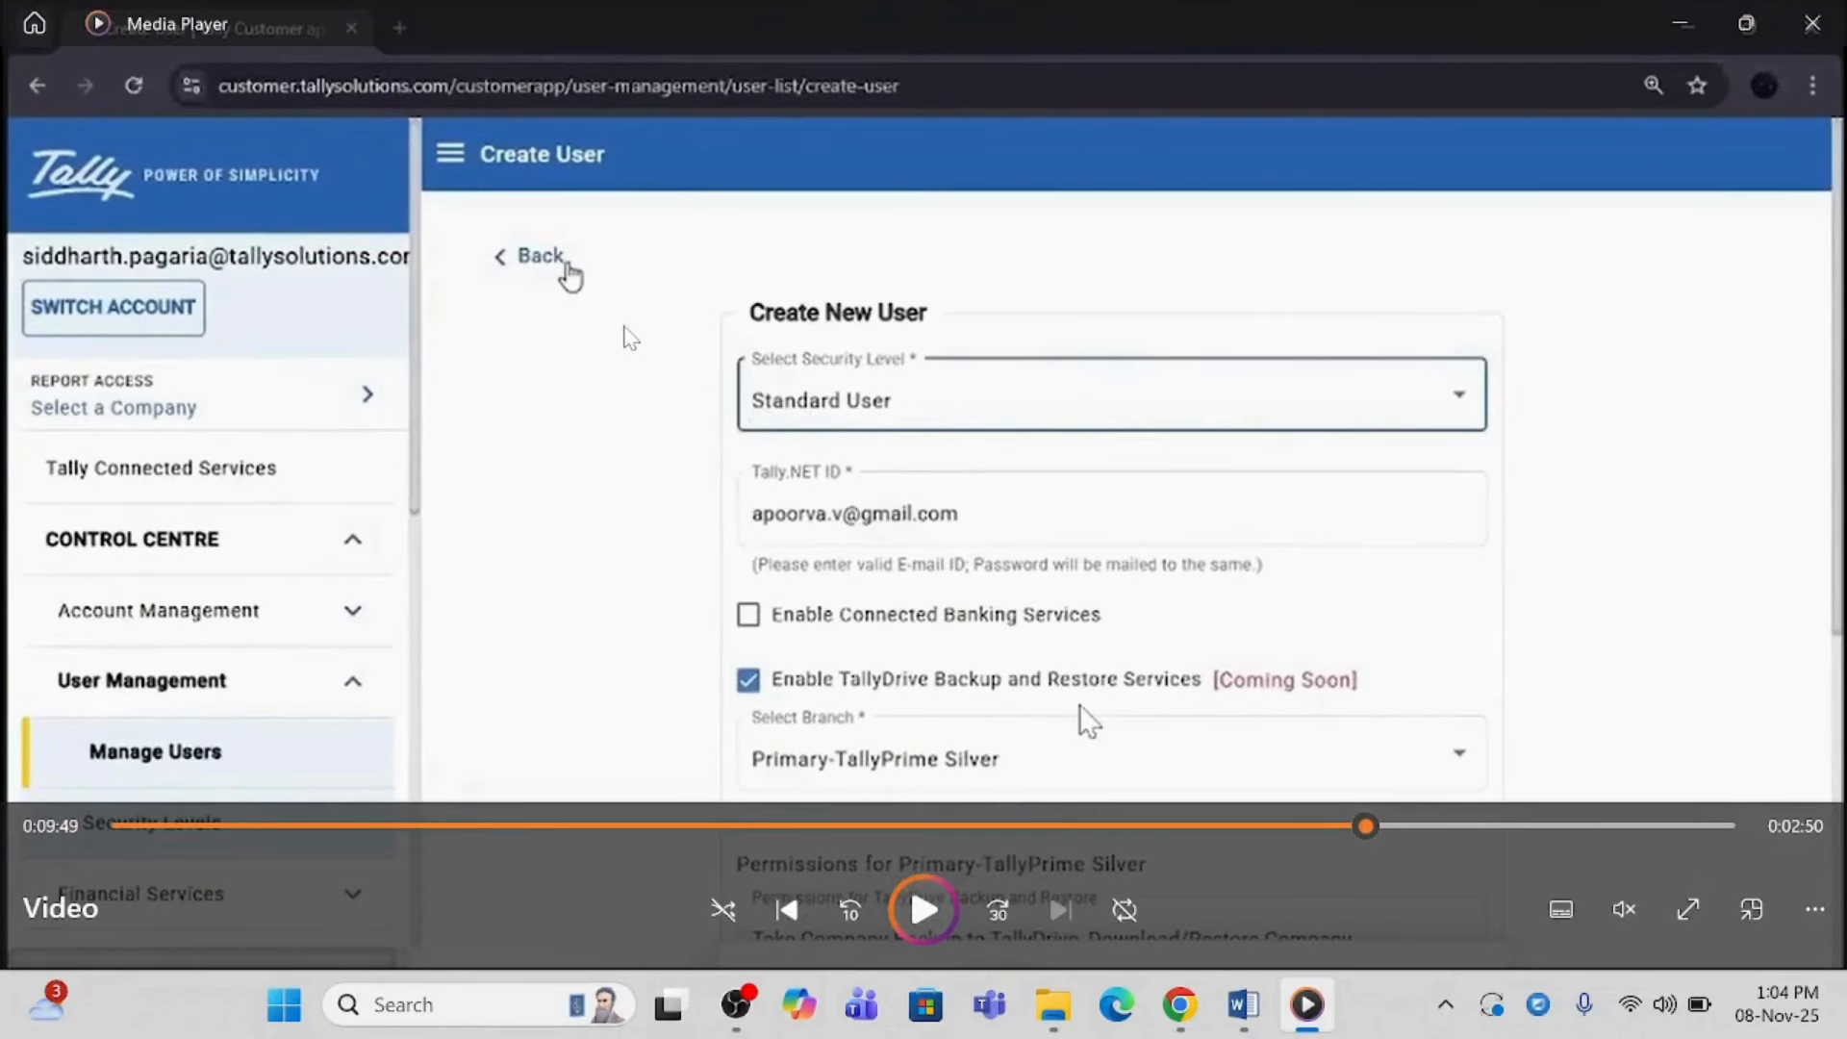
pyautogui.click(1086, 719)
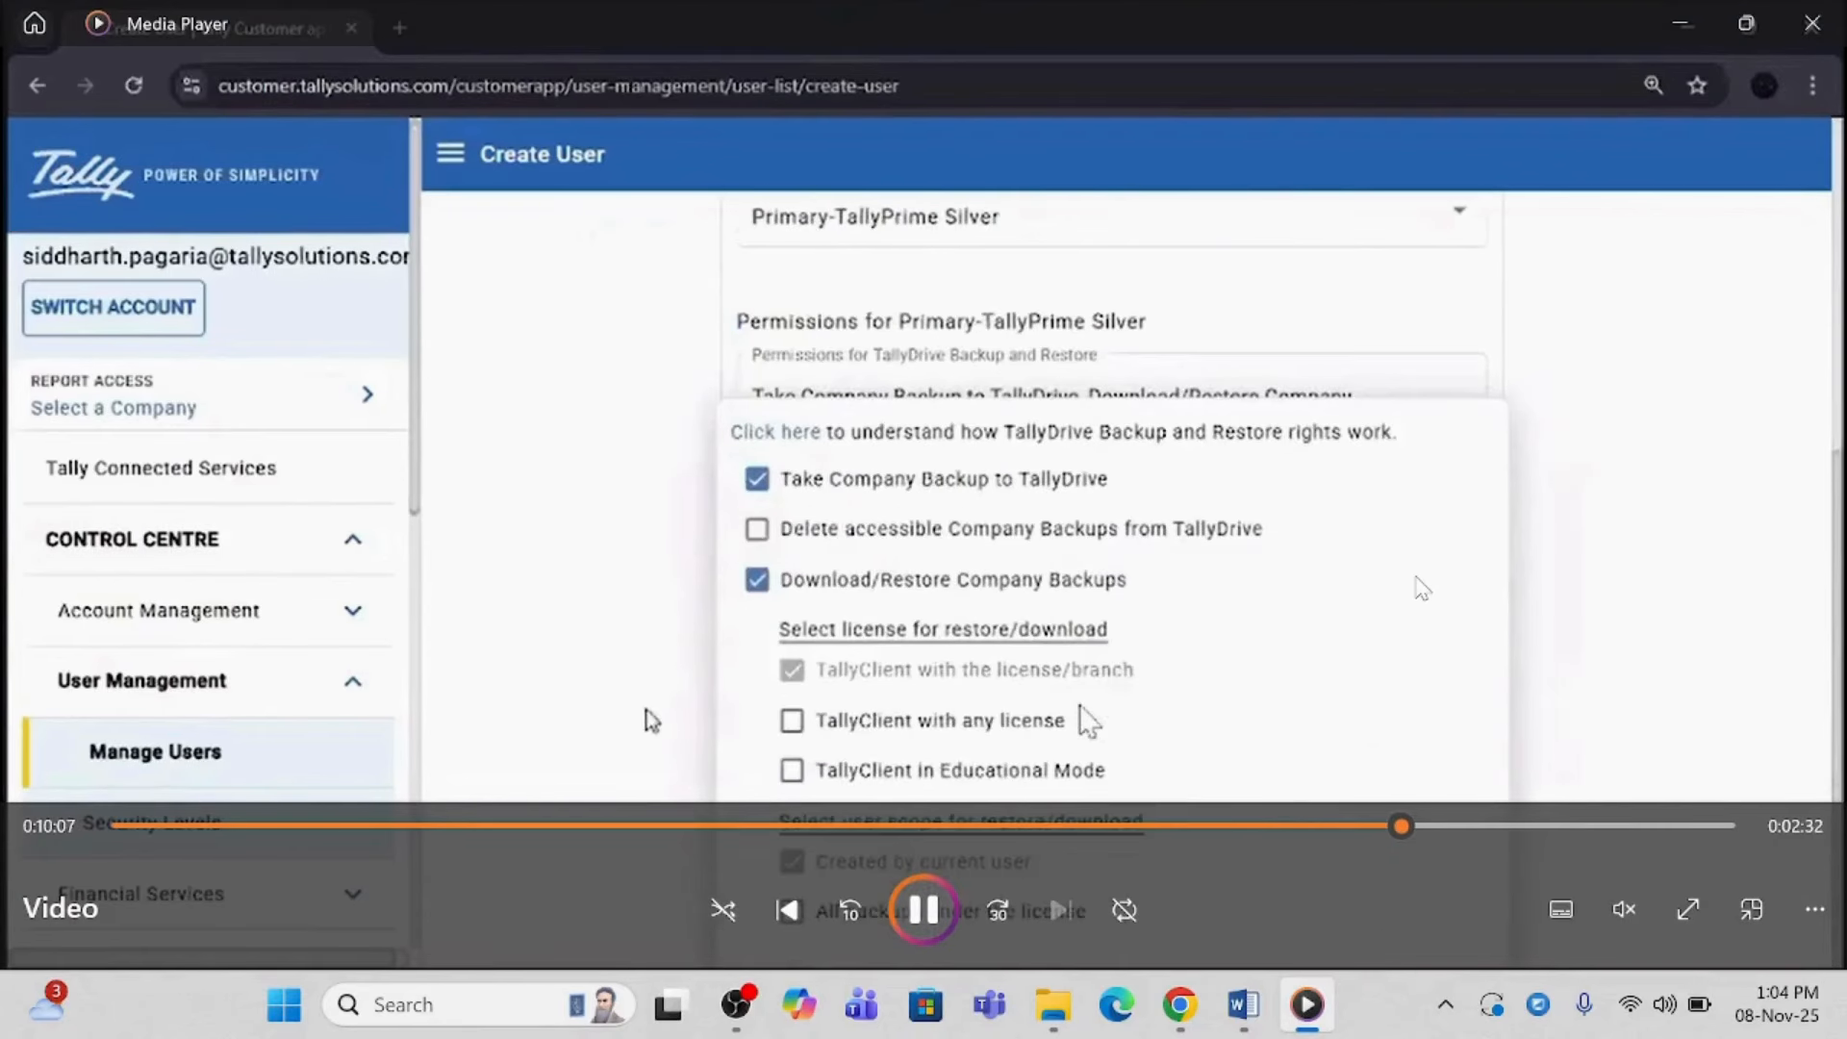
pyautogui.press('space')
pyautogui.click(1008, 551)
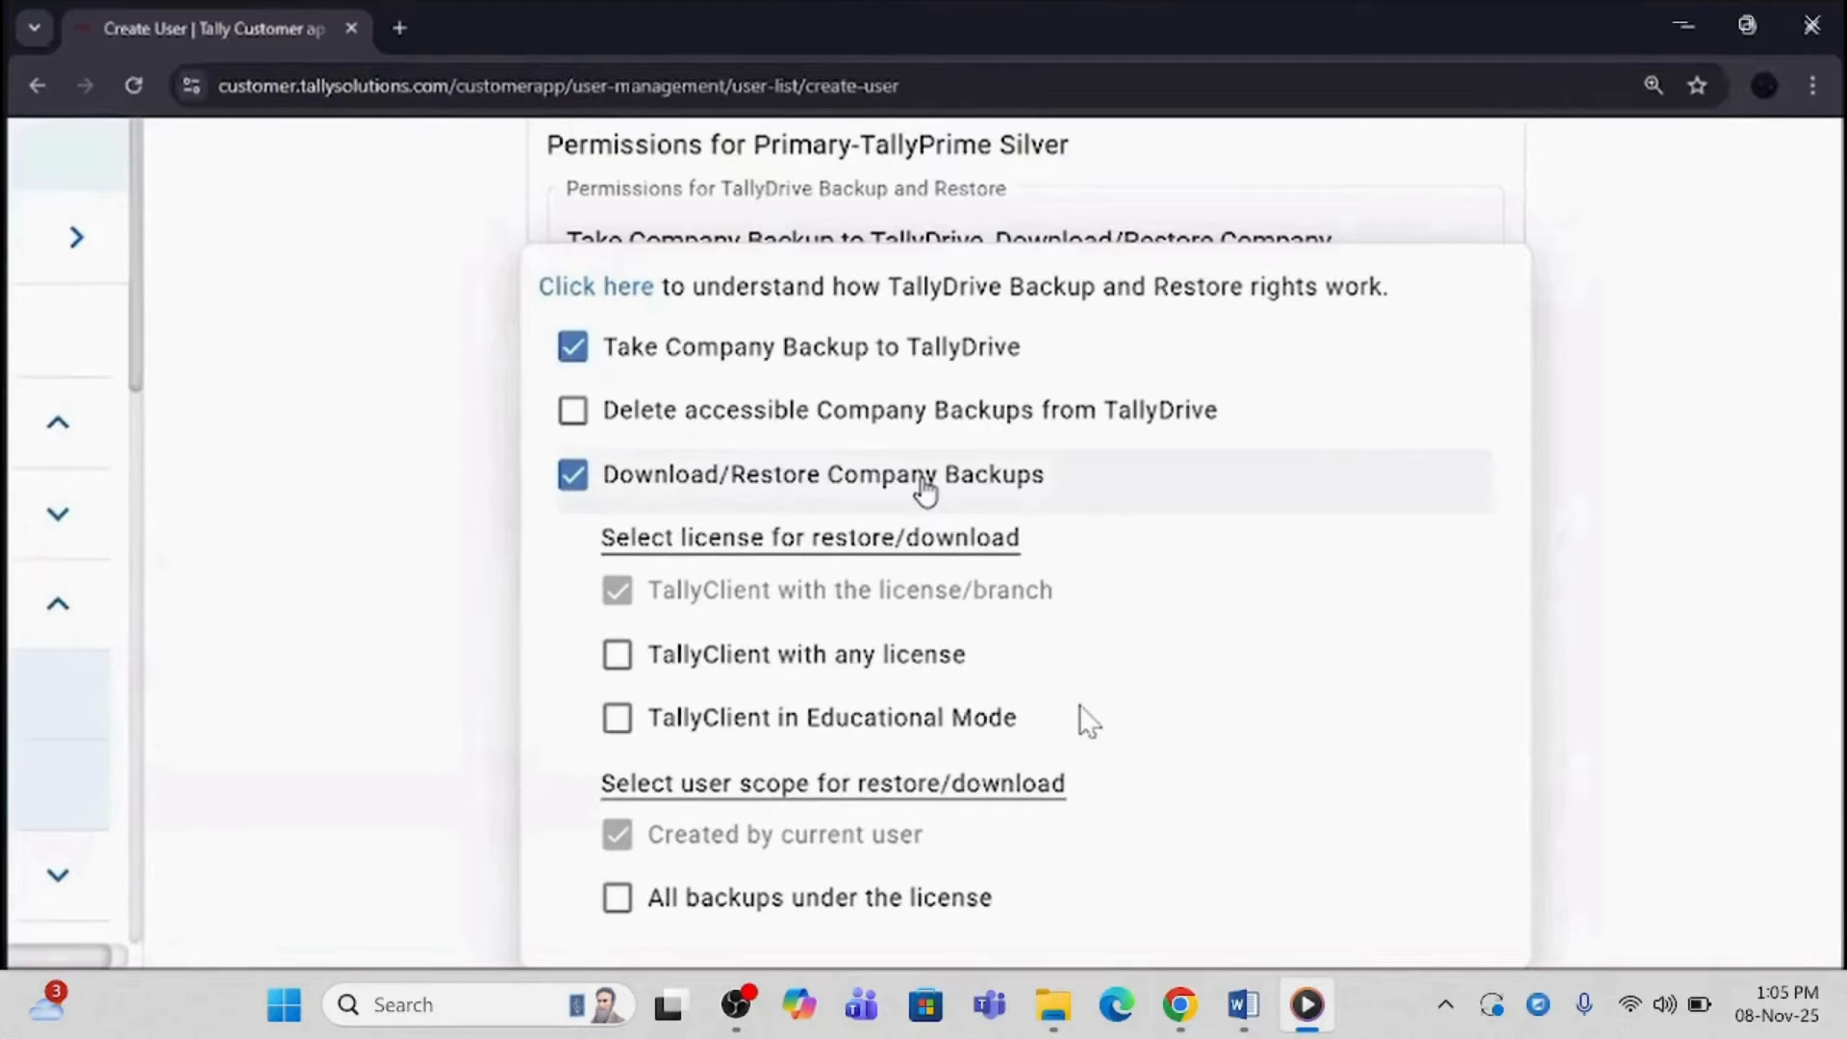
# - Pause at the list of National Traders backup versions for restore at about 11:19 and resume playback
pyautogui.moveTo(1475, 446)
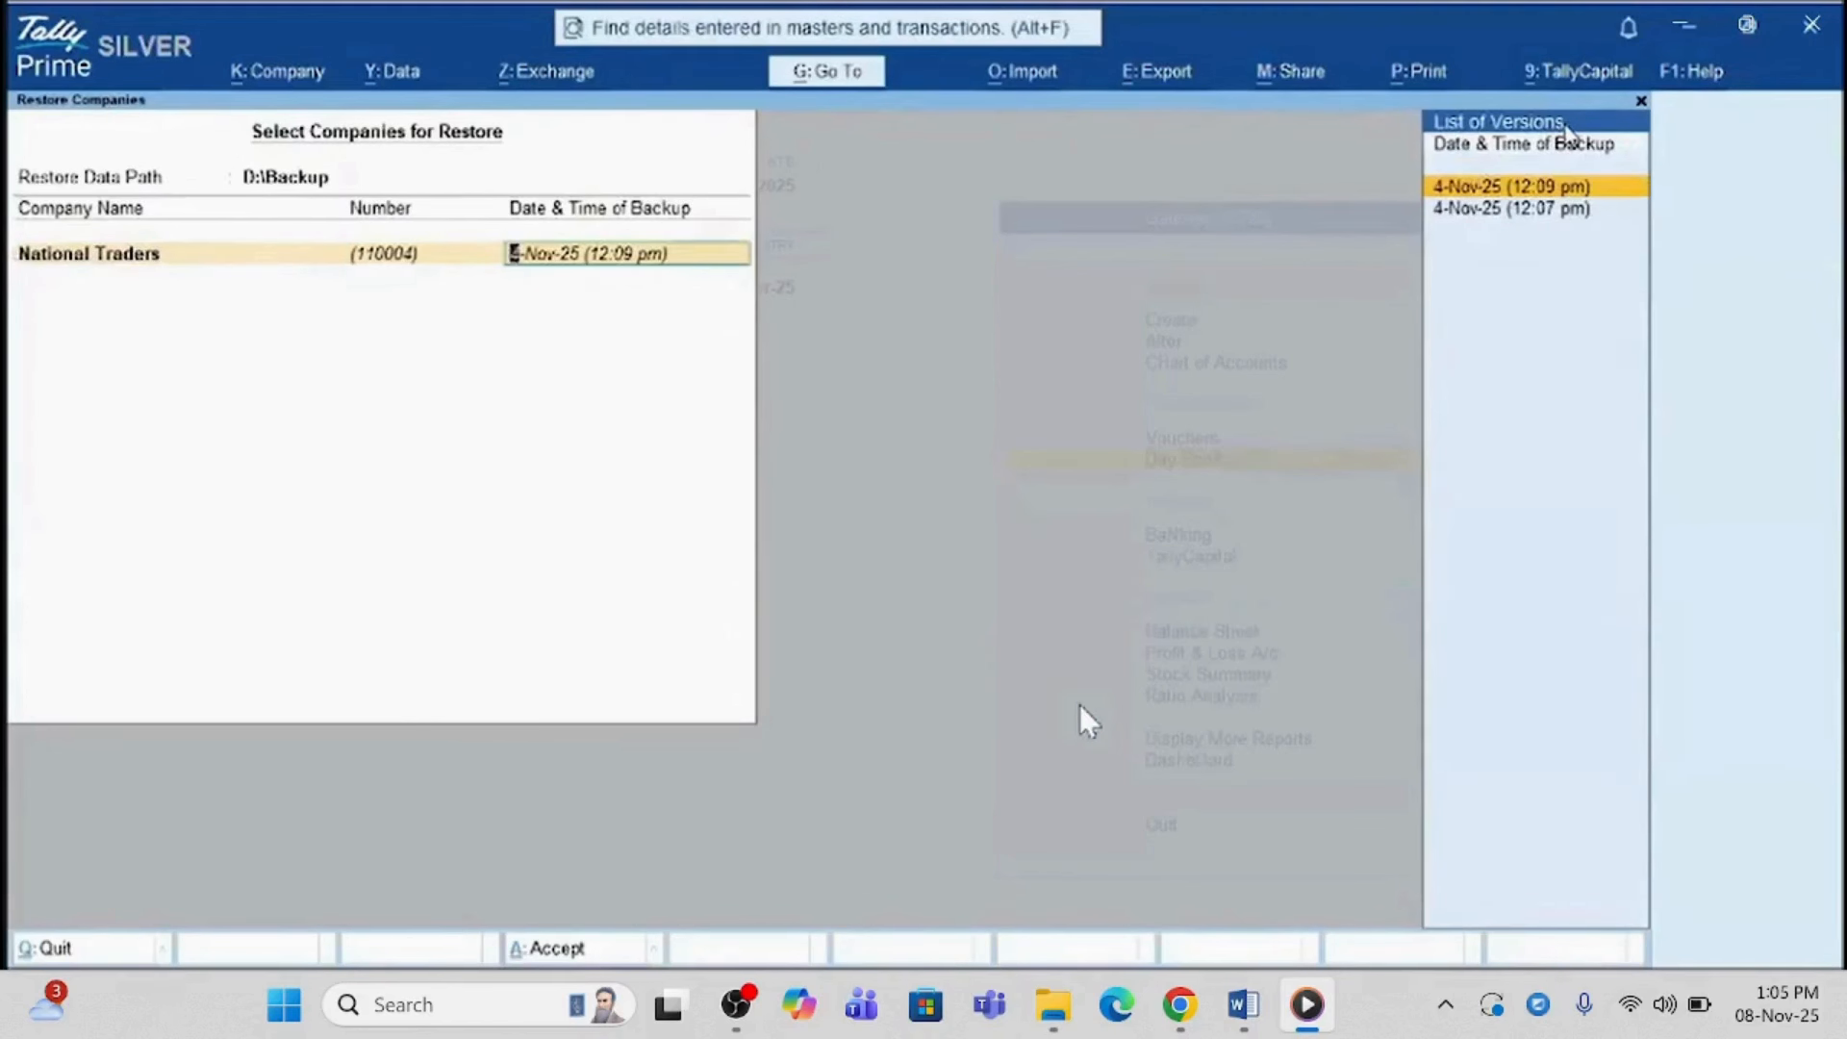
pyautogui.click(1476, 447)
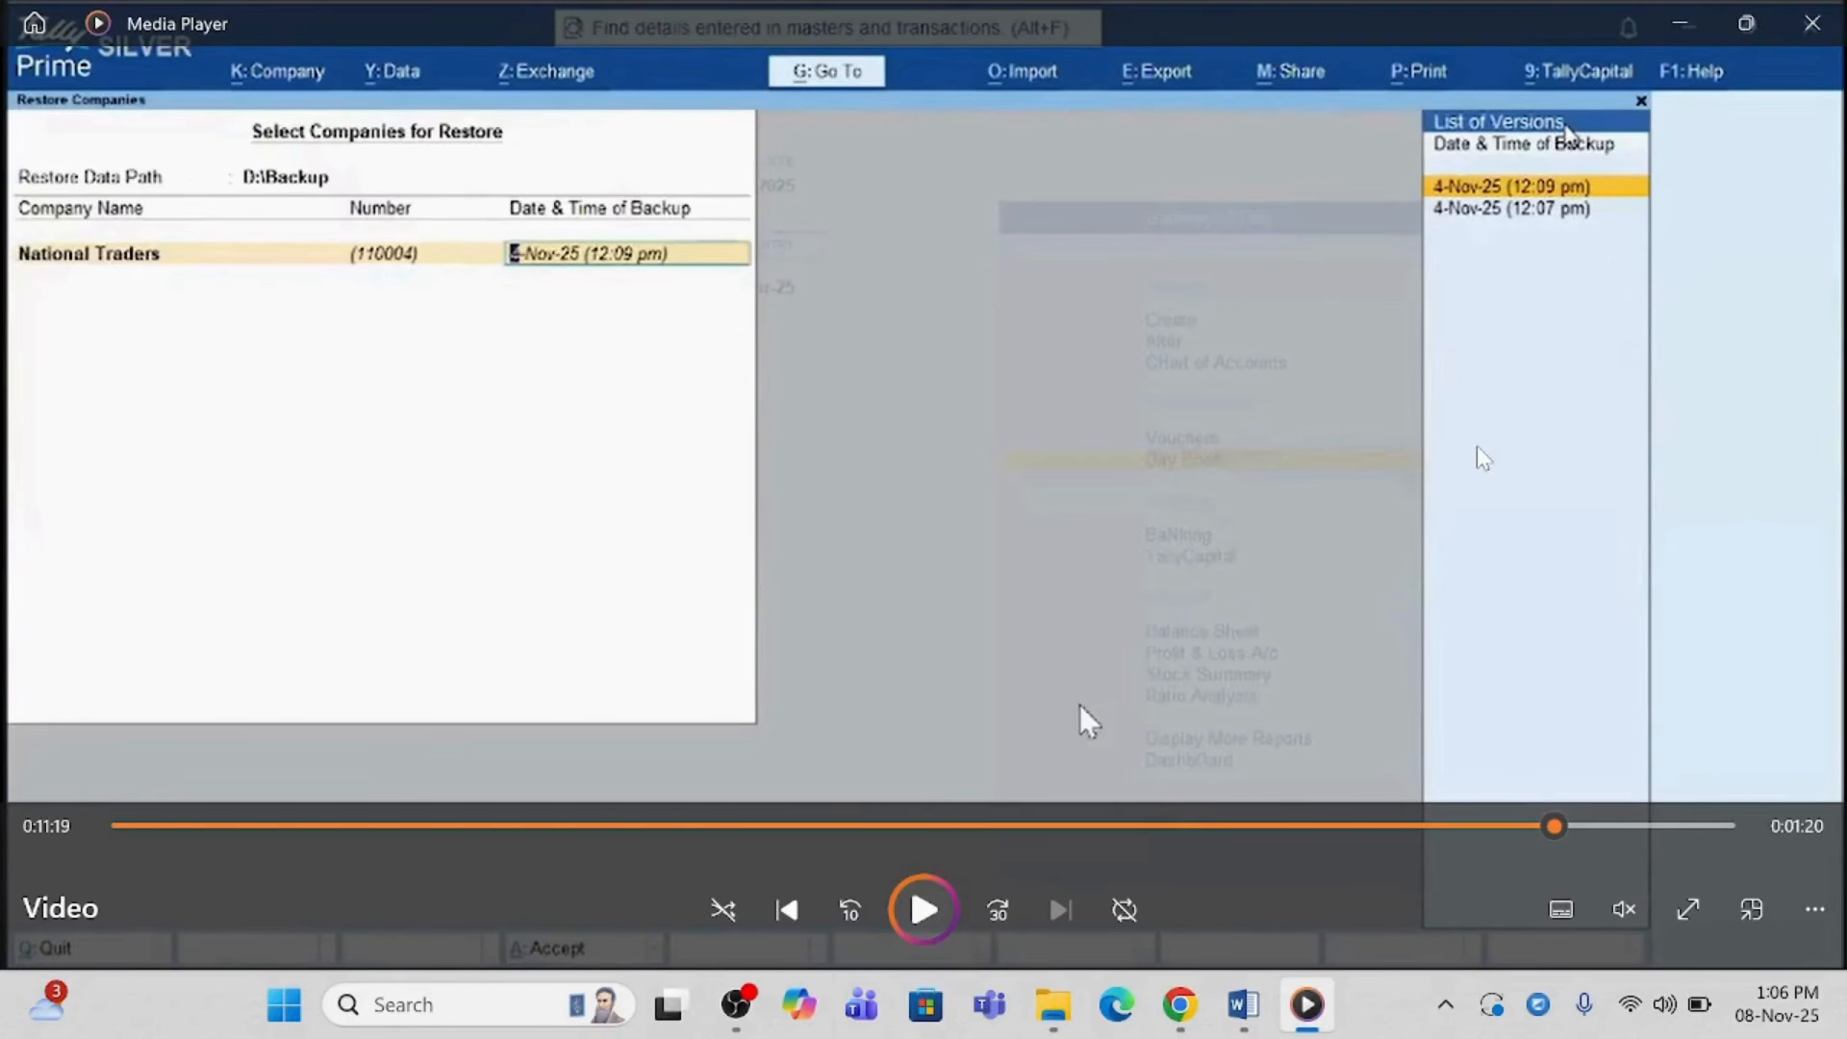
pyautogui.press('space')
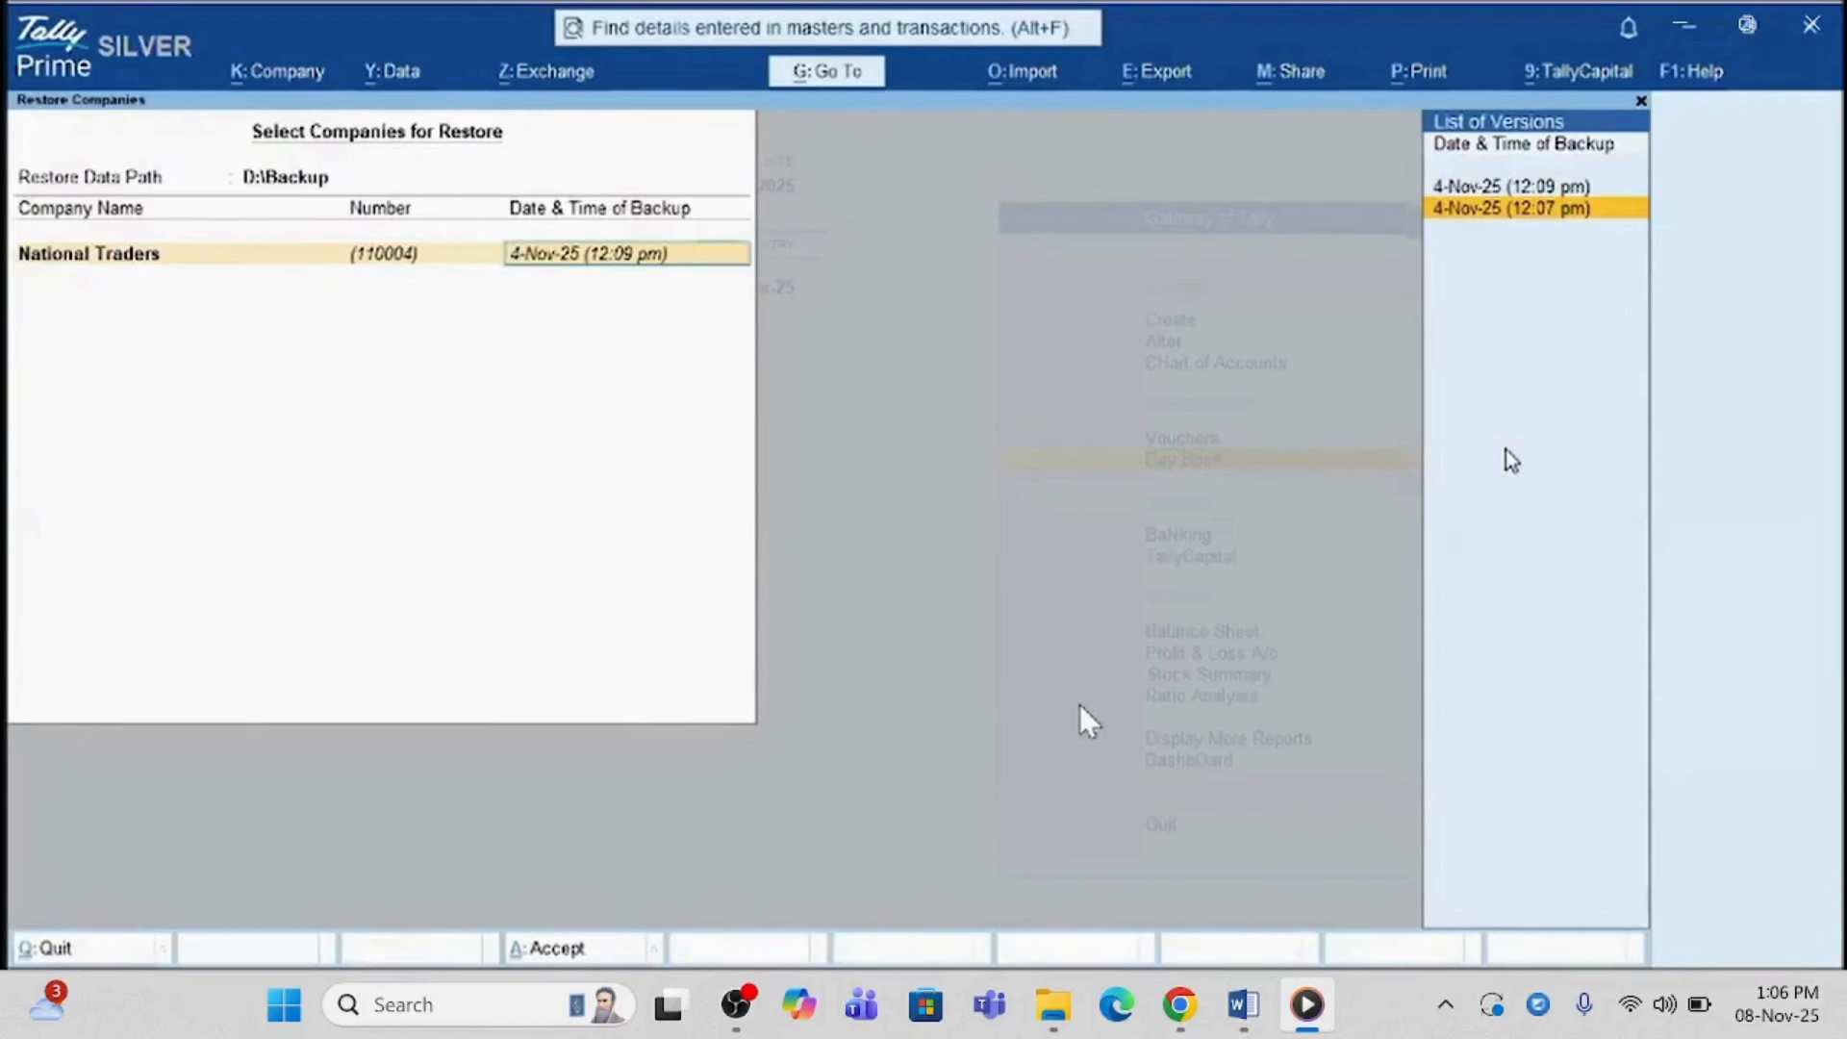
# - Play through restoring the National Traders version of 4-Nov-25 (12:09 pm) and pause on the Gateway of Tally at about 12:29
pyautogui.press('Up')
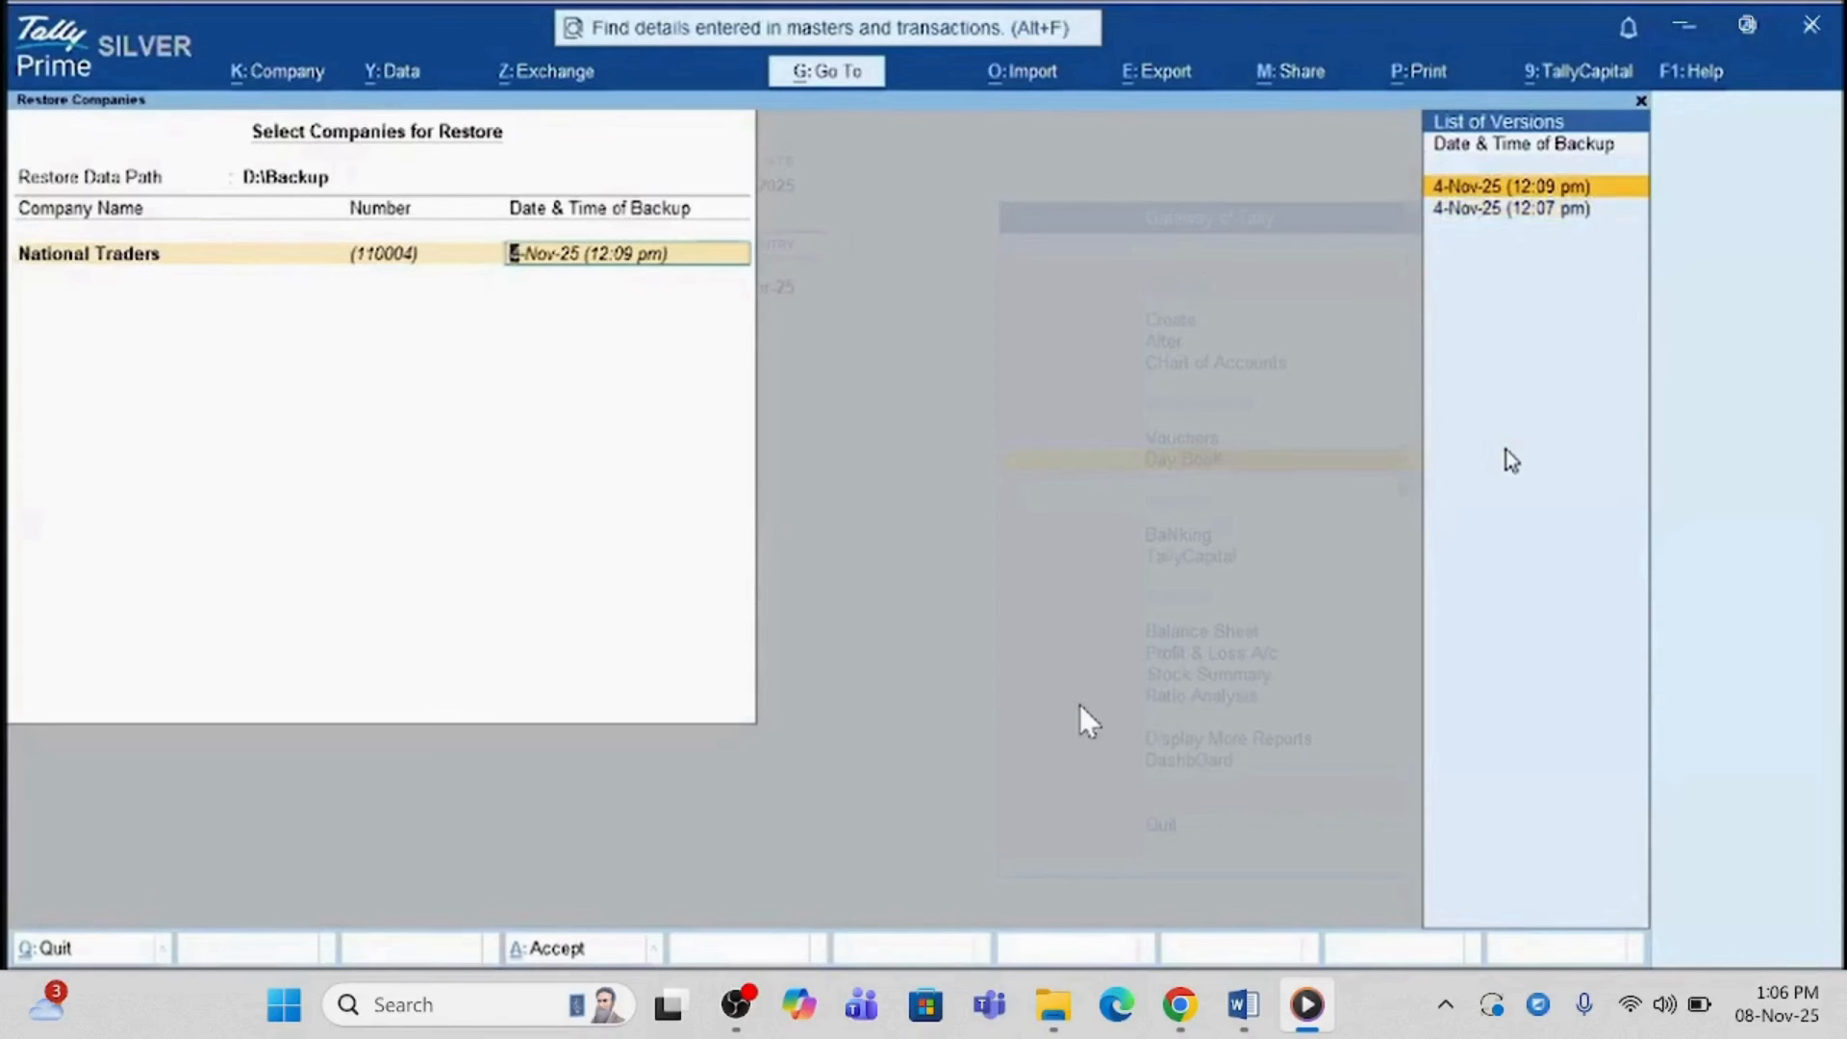
pyautogui.press('Down')
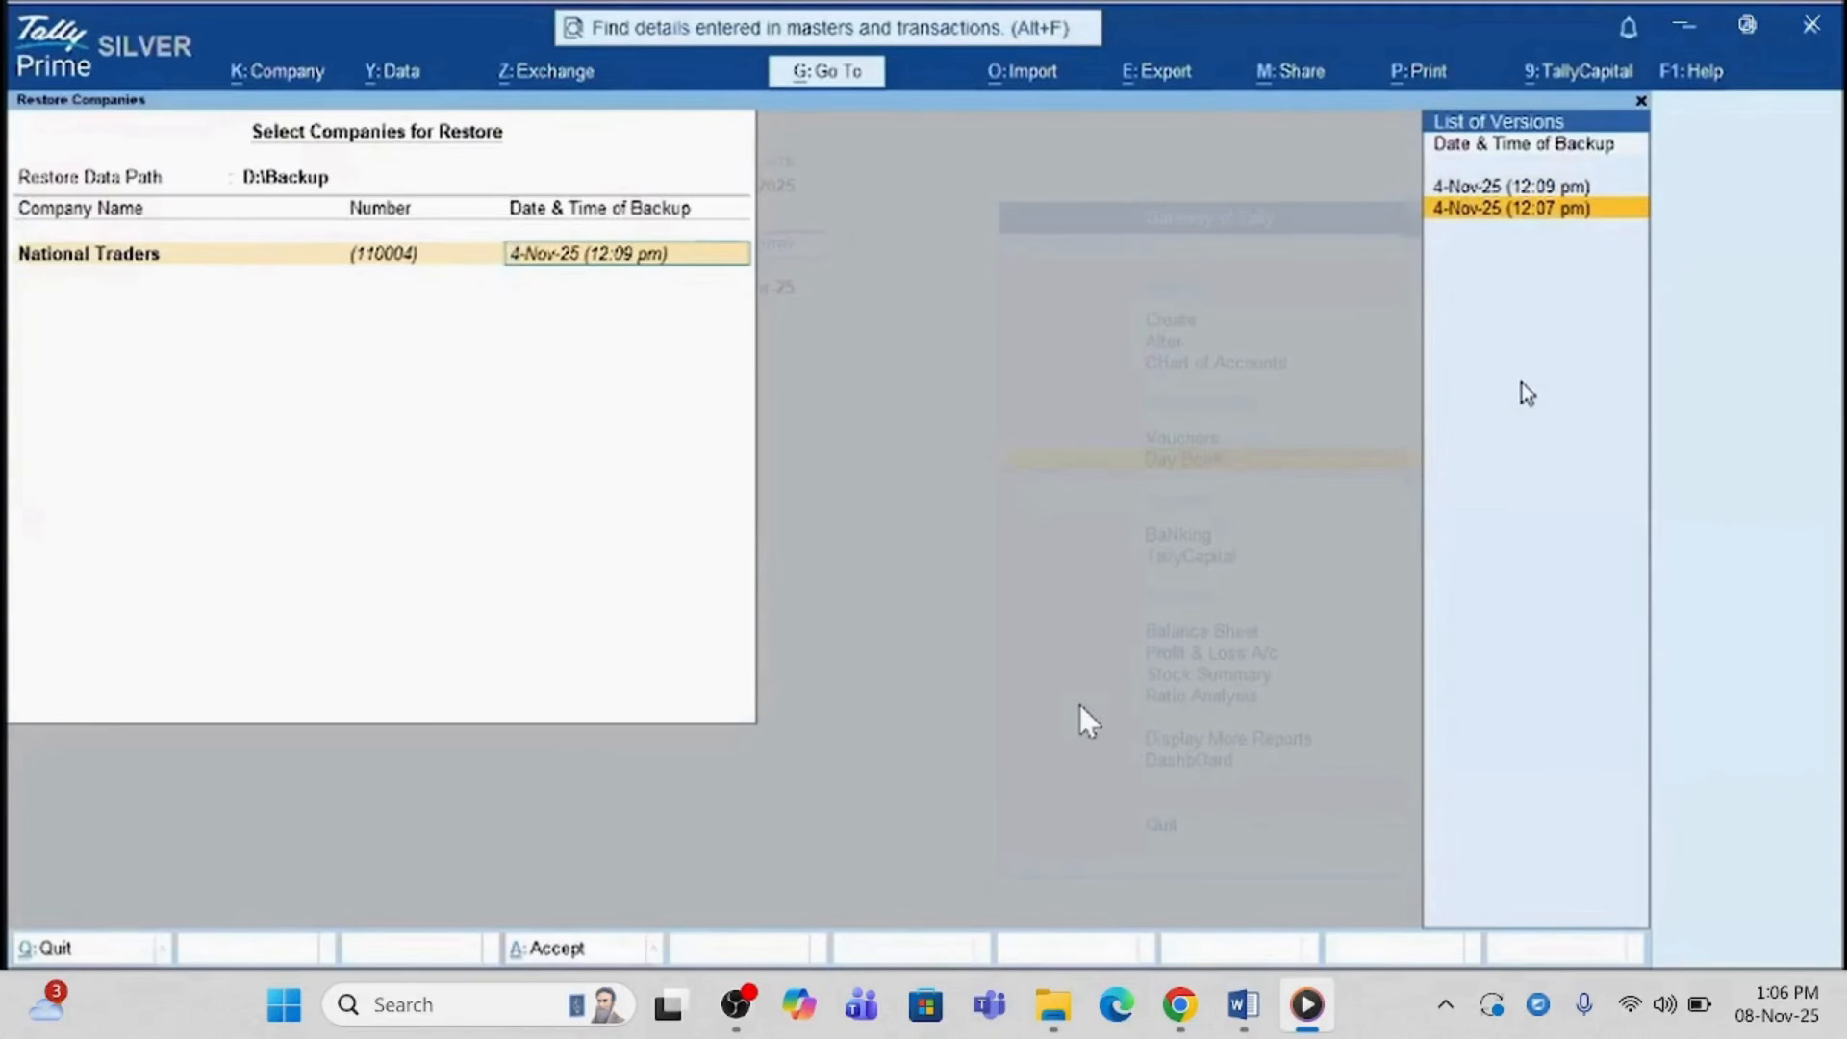
pyautogui.press('Up')
pyautogui.press('Return')
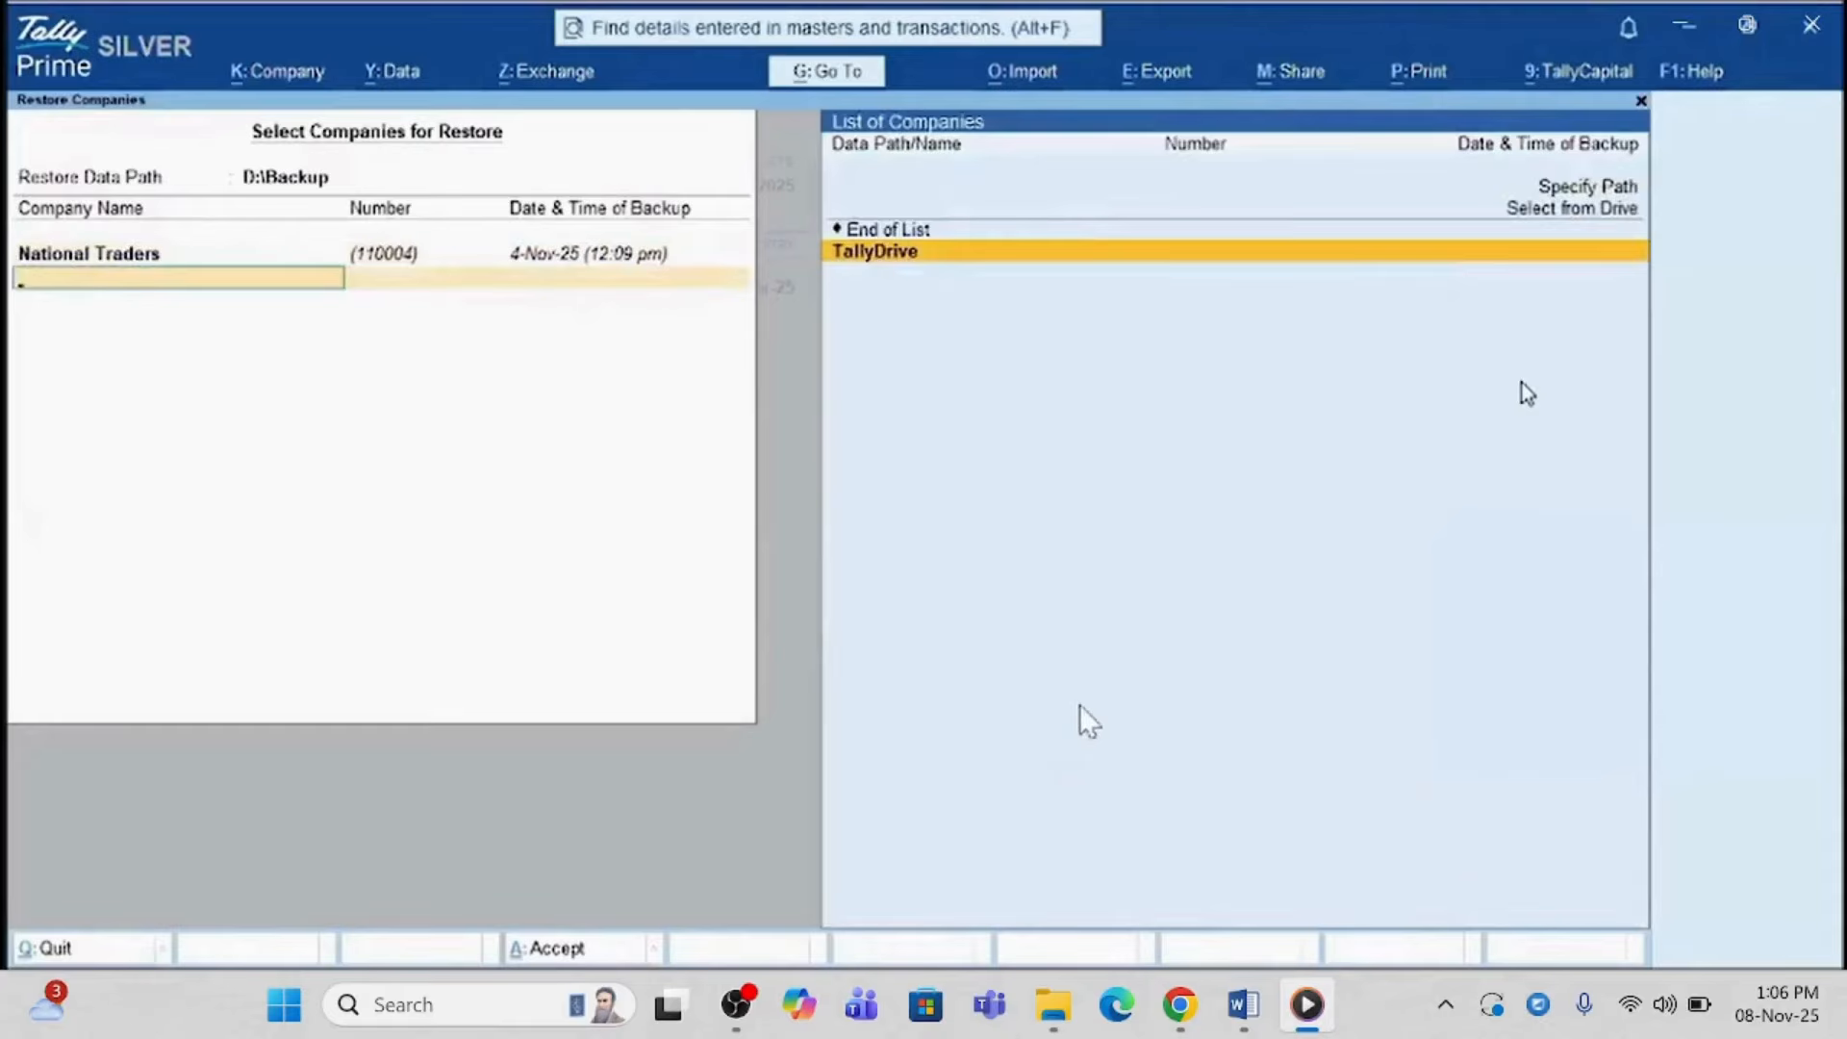
pyautogui.press('Return')
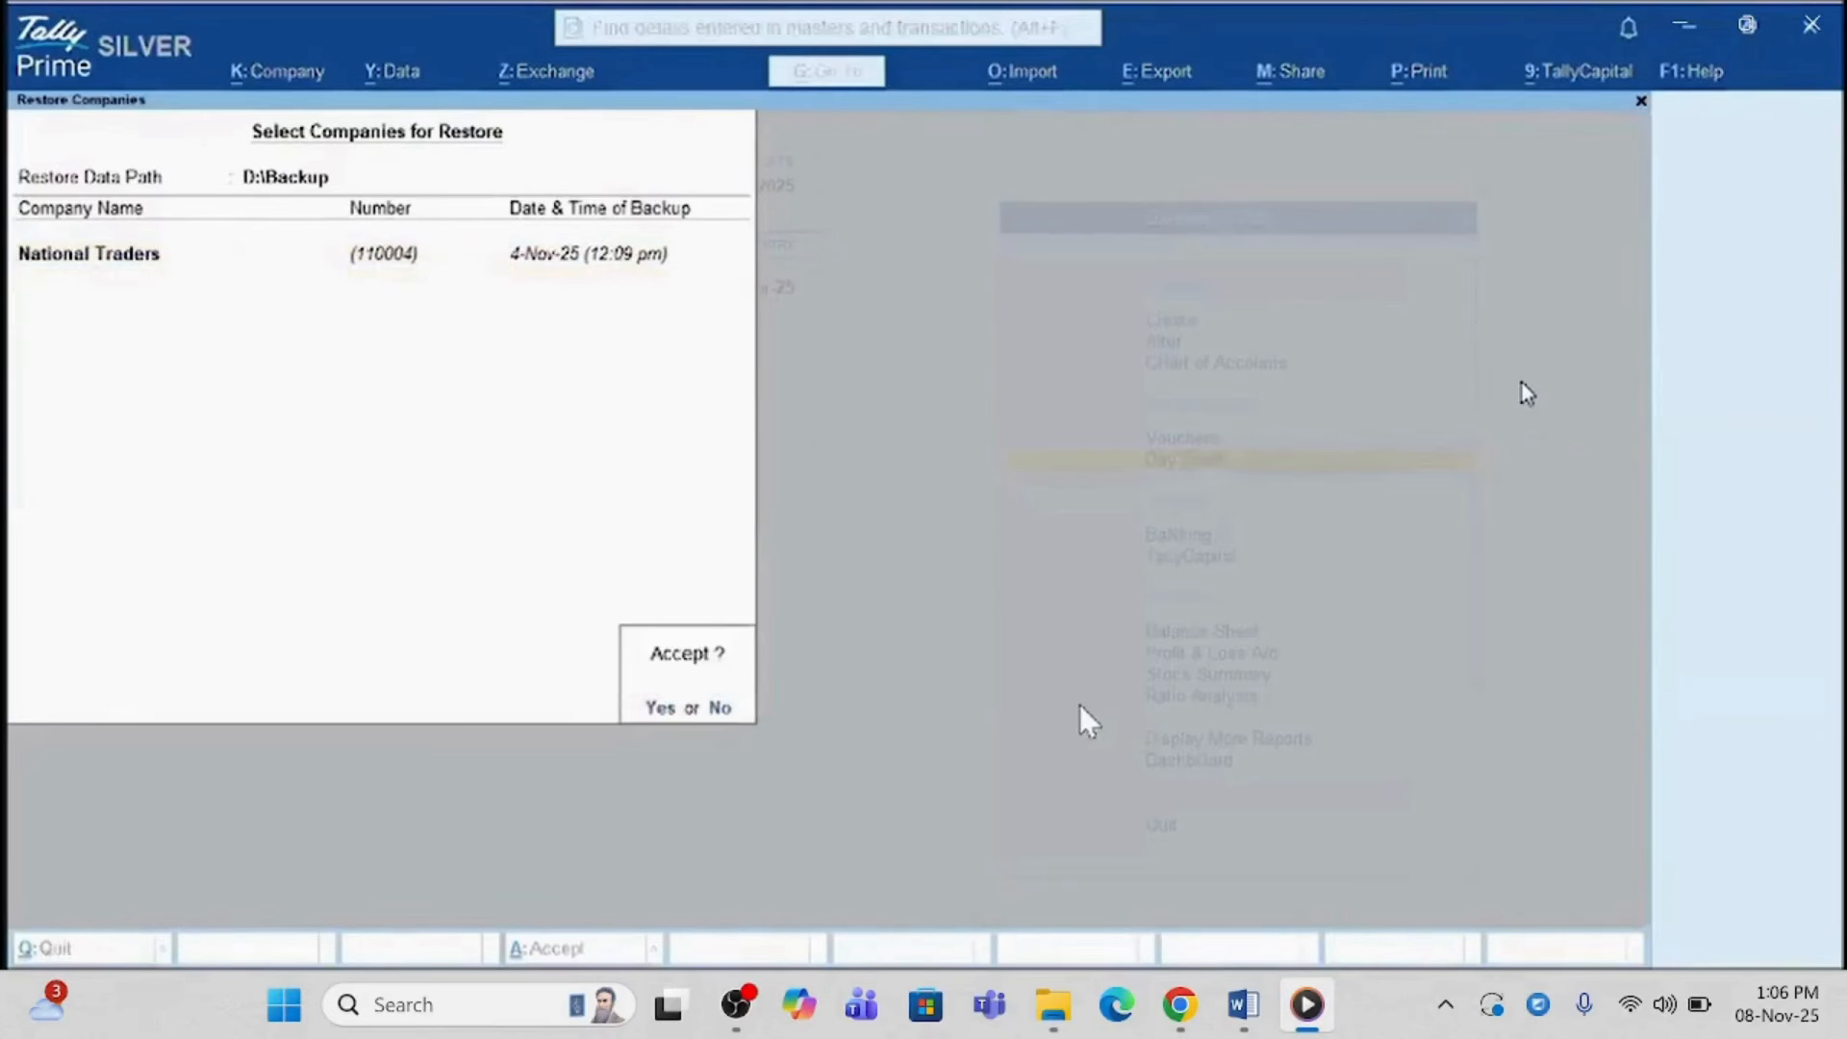
pyautogui.press('Return')
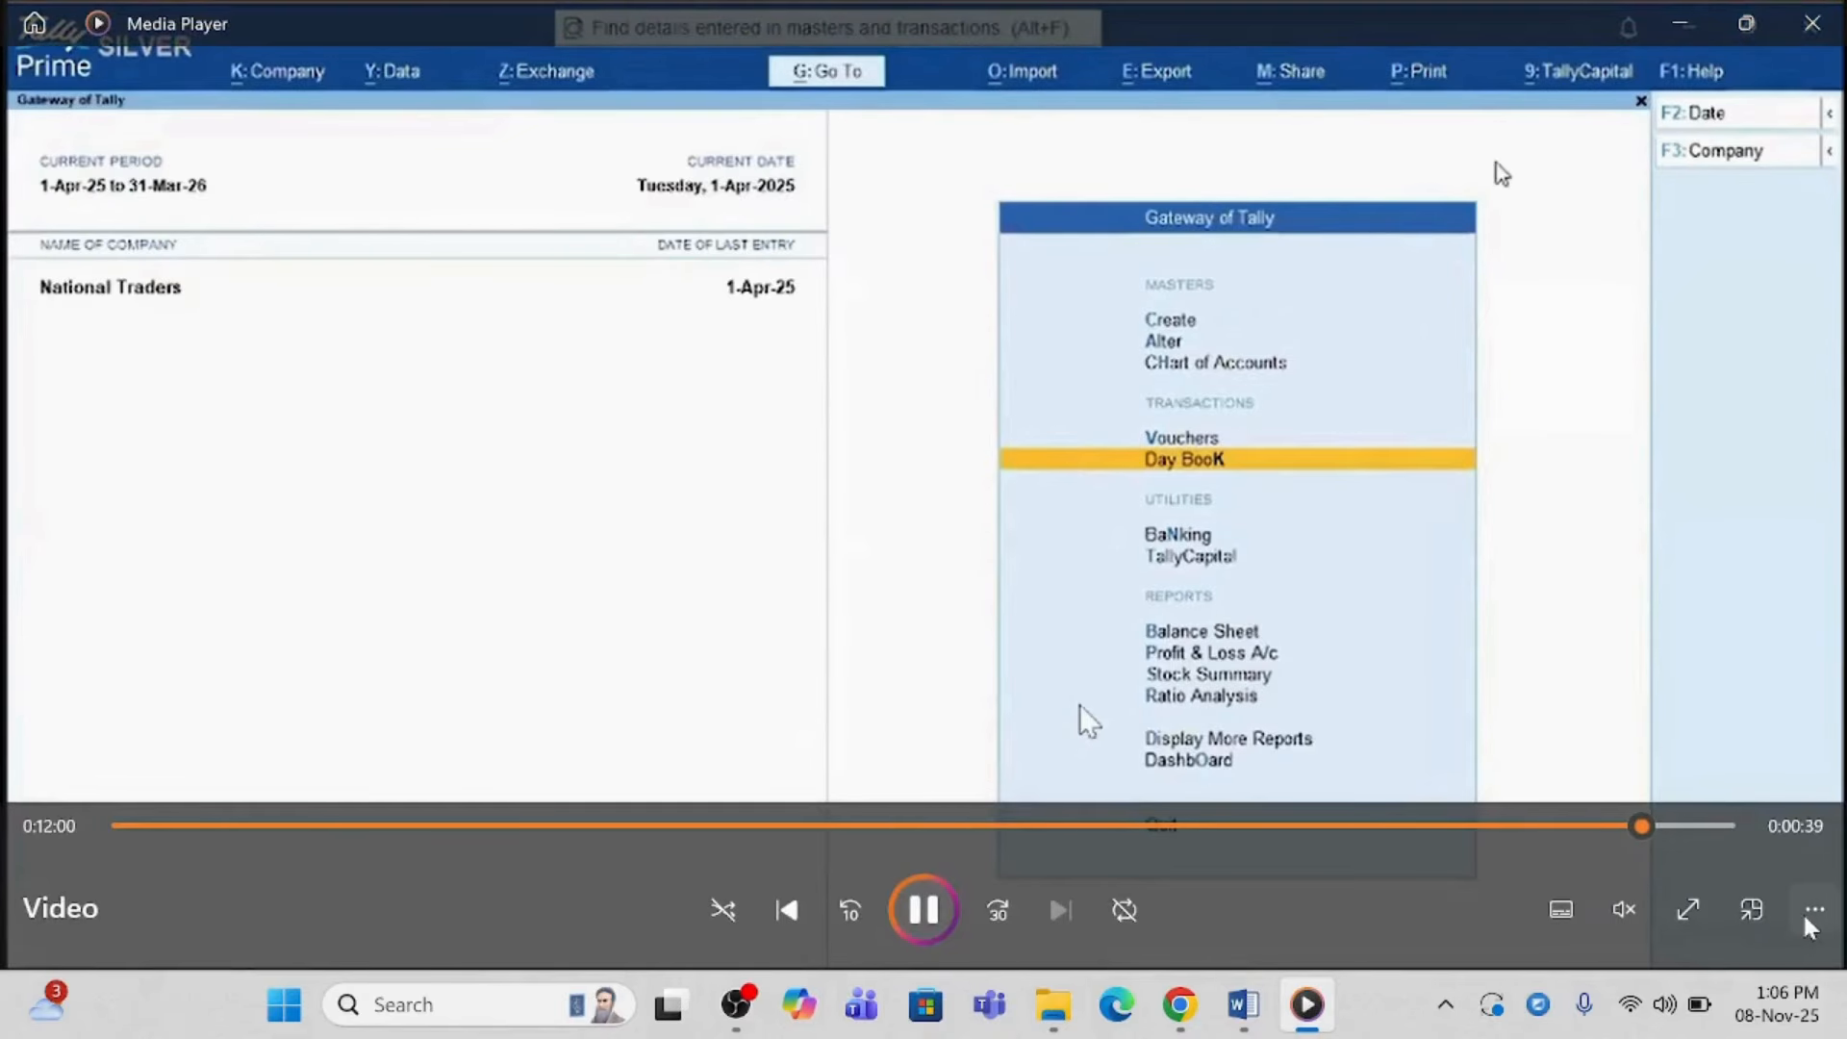
pyautogui.click(1678, 826)
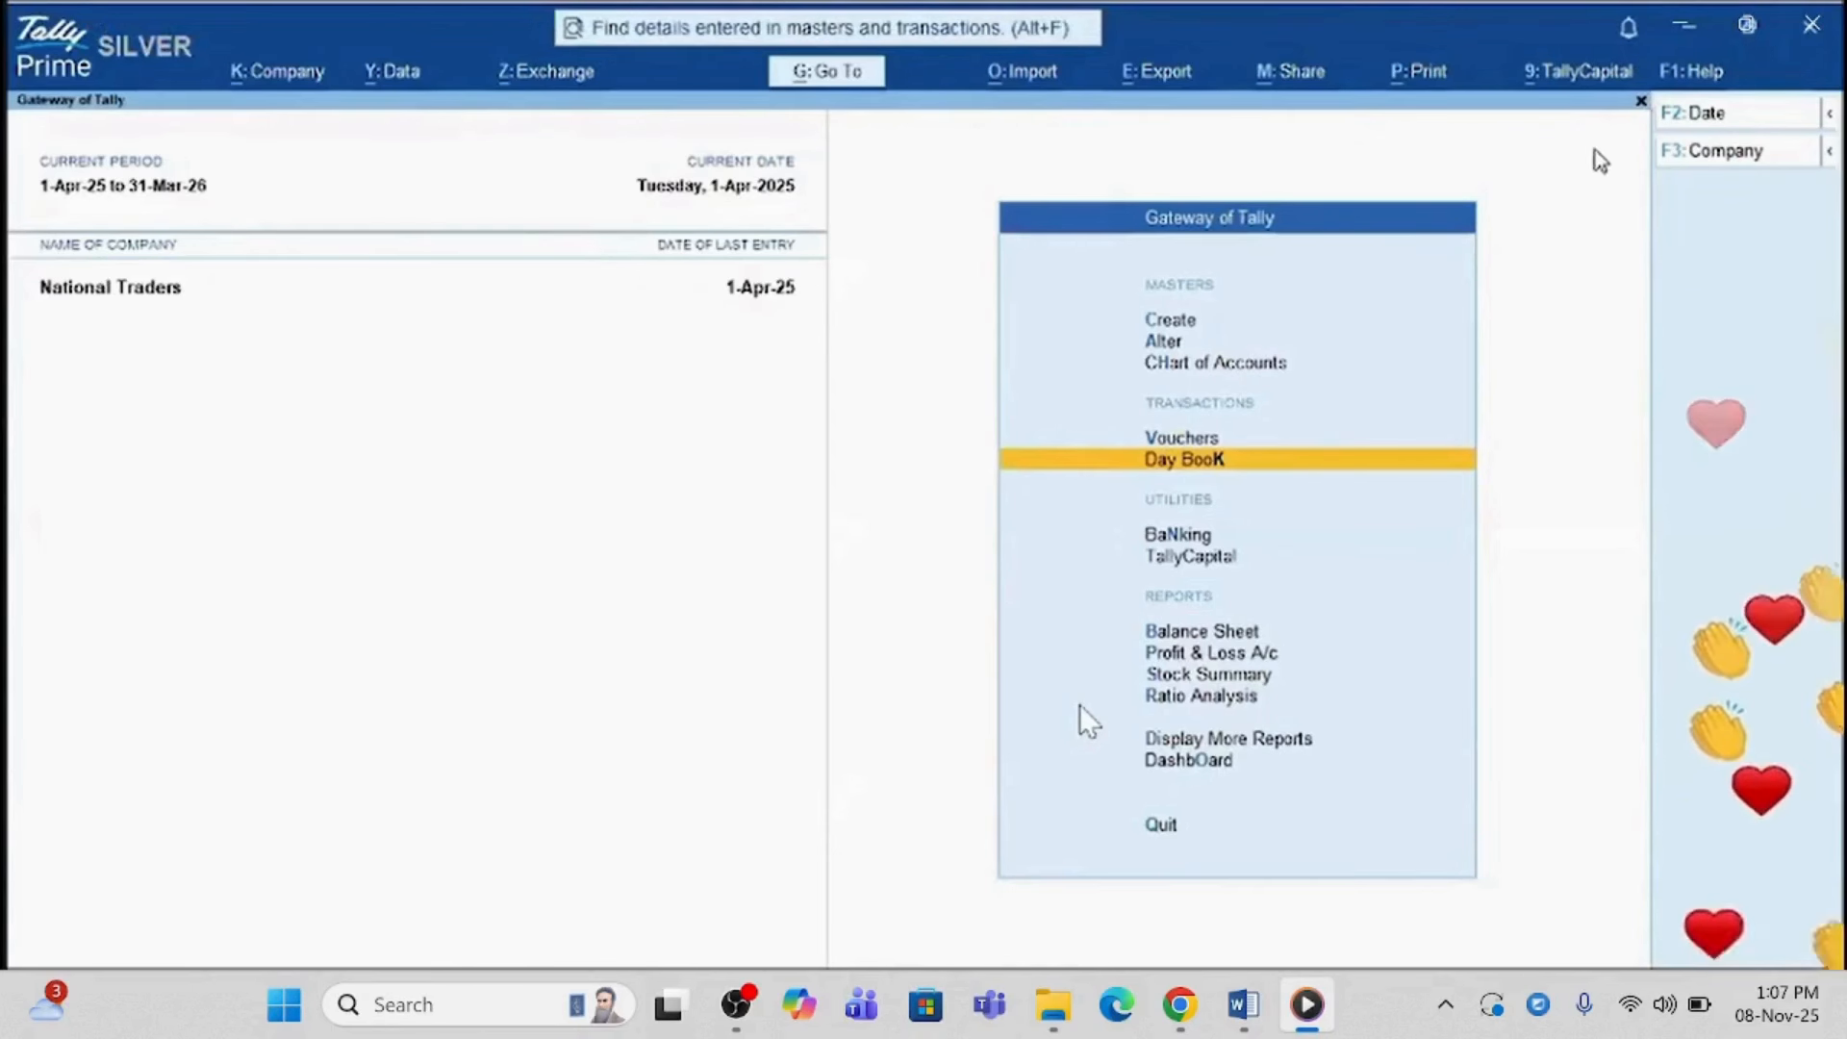
pyautogui.click(1686, 496)
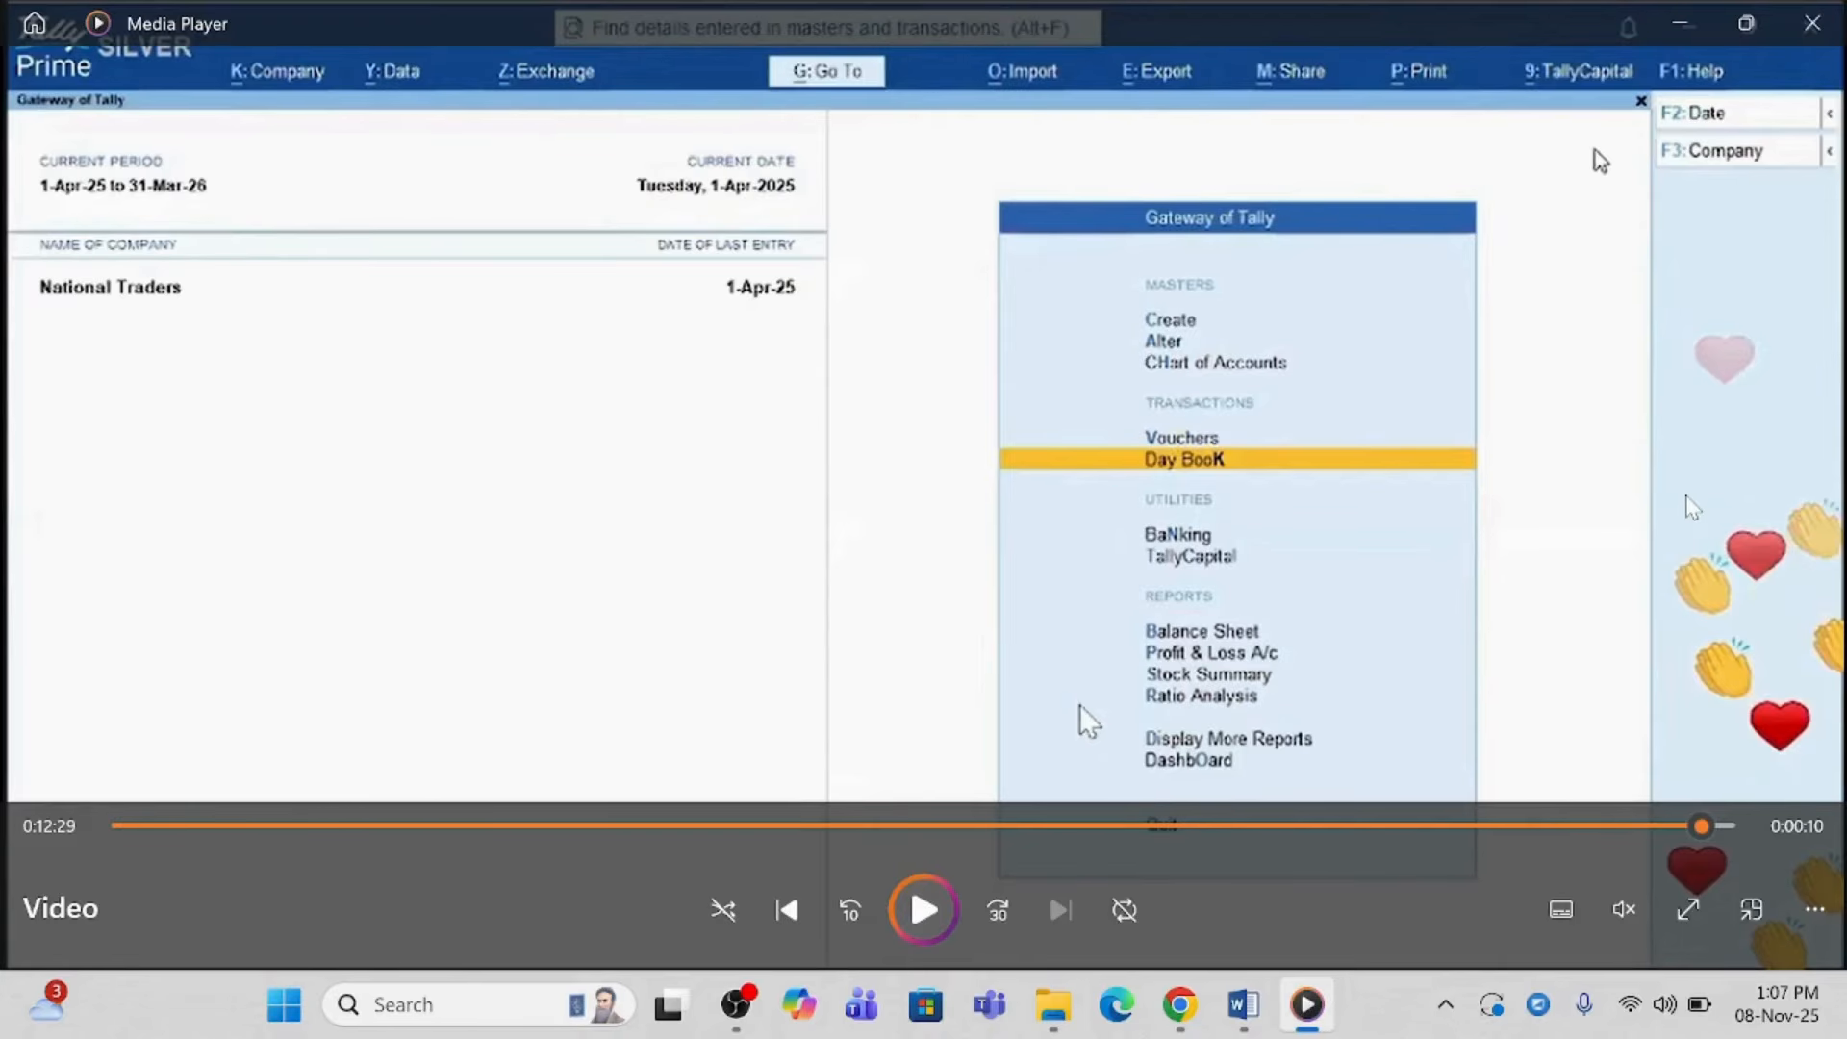
# - Switch to the Word document Doc.docx and go to its title, Tally Auto Backup in TallyPrime 7.0
pyautogui.hotkey('alt', 'Tab')
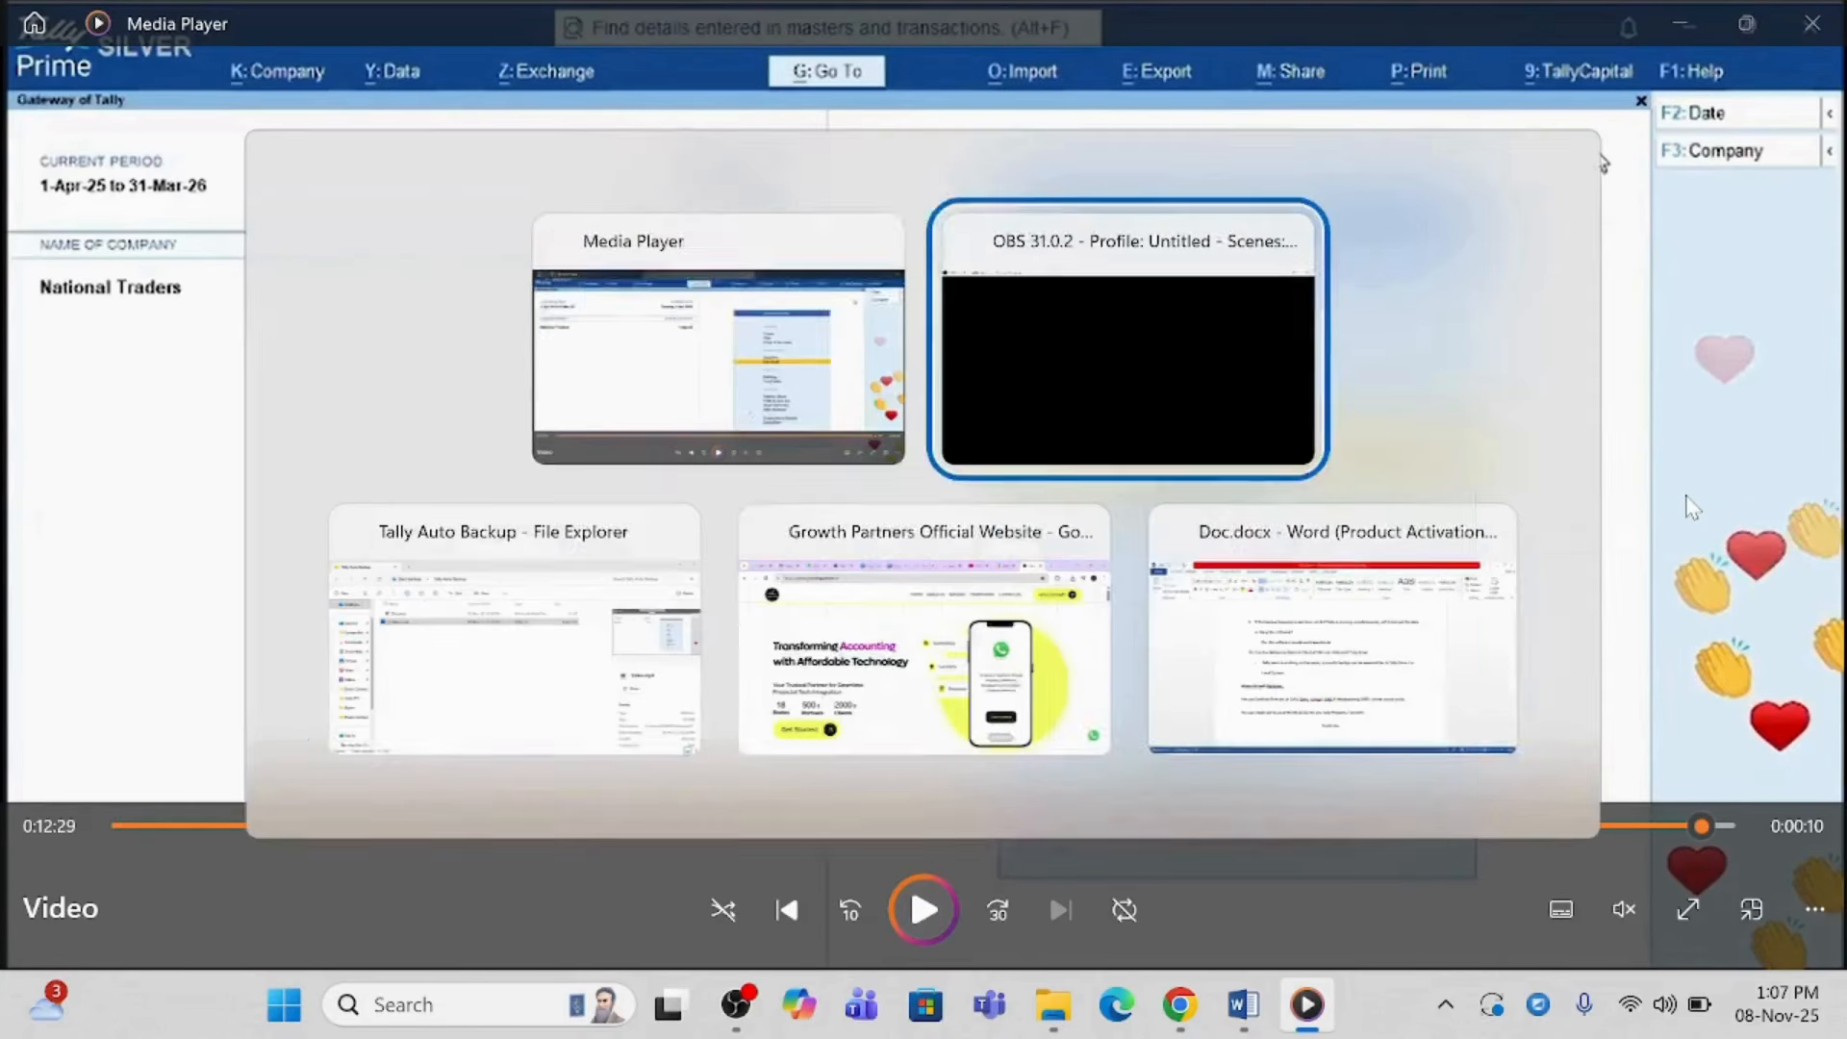
pyautogui.press('Down')
pyautogui.press('Right')
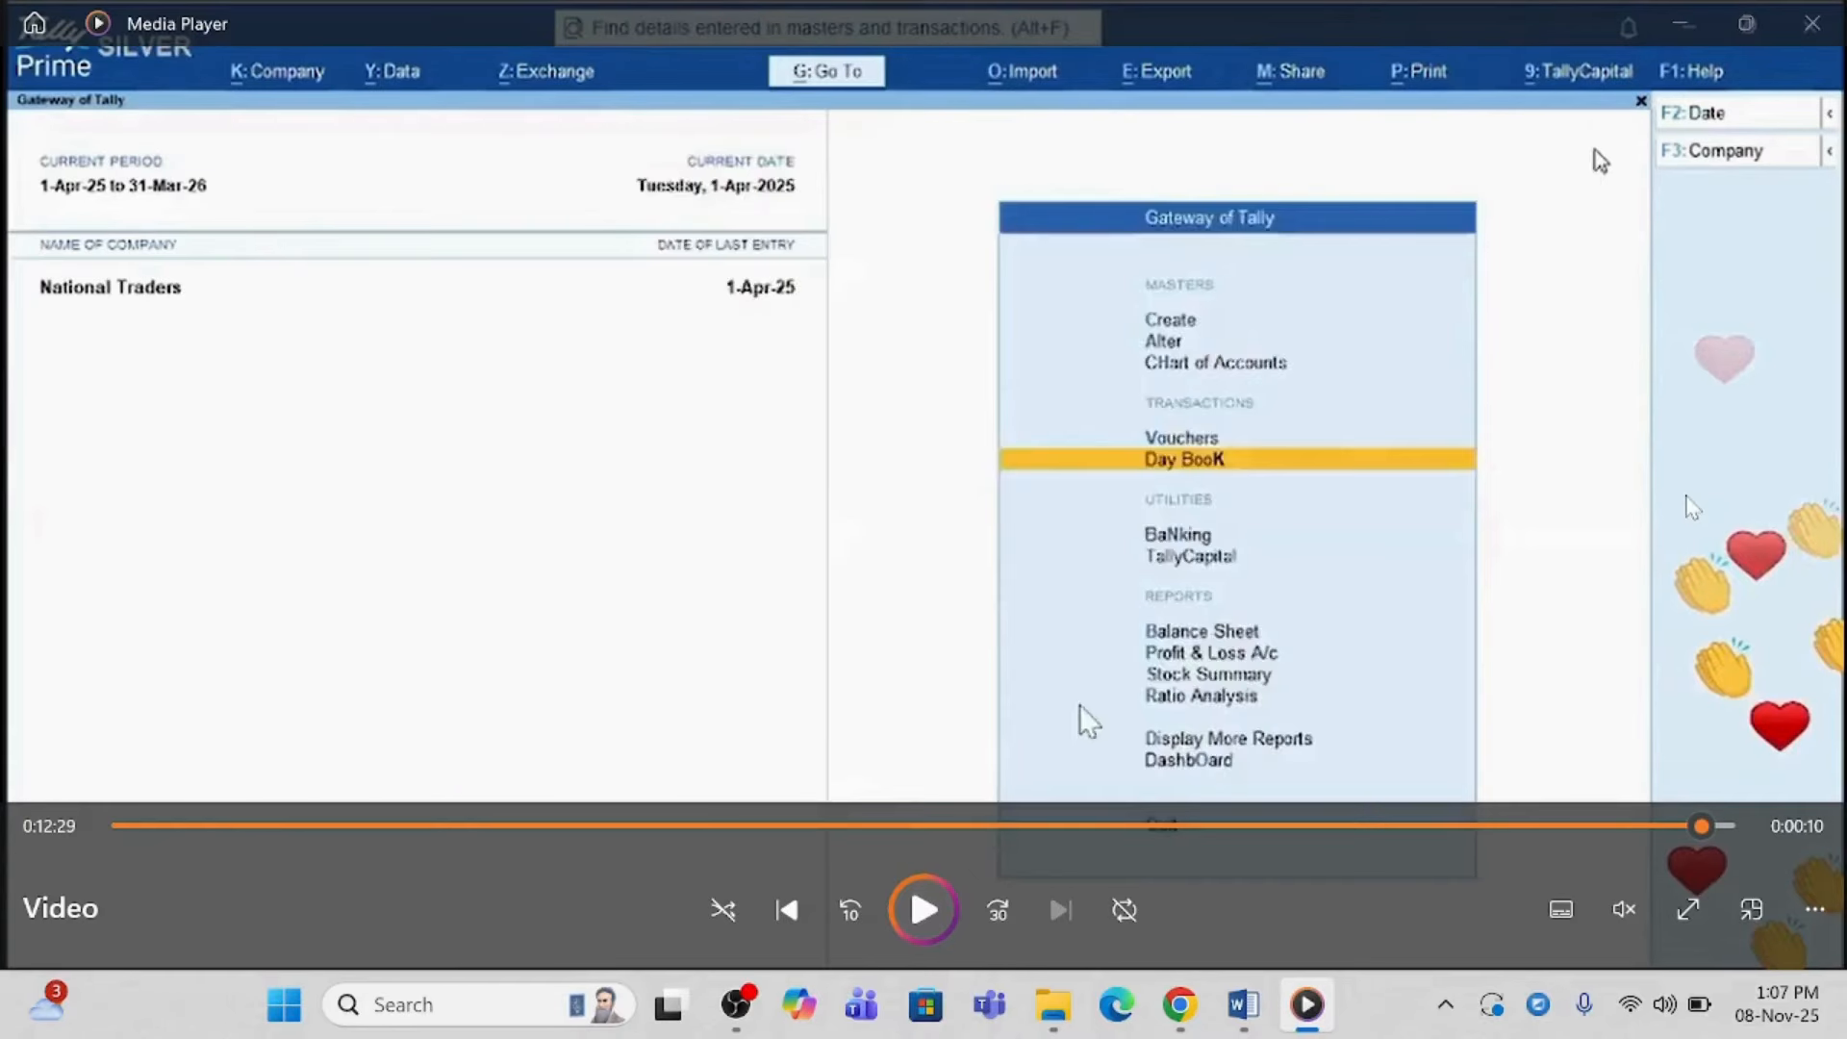
pyautogui.scroll(12, 909, 566)
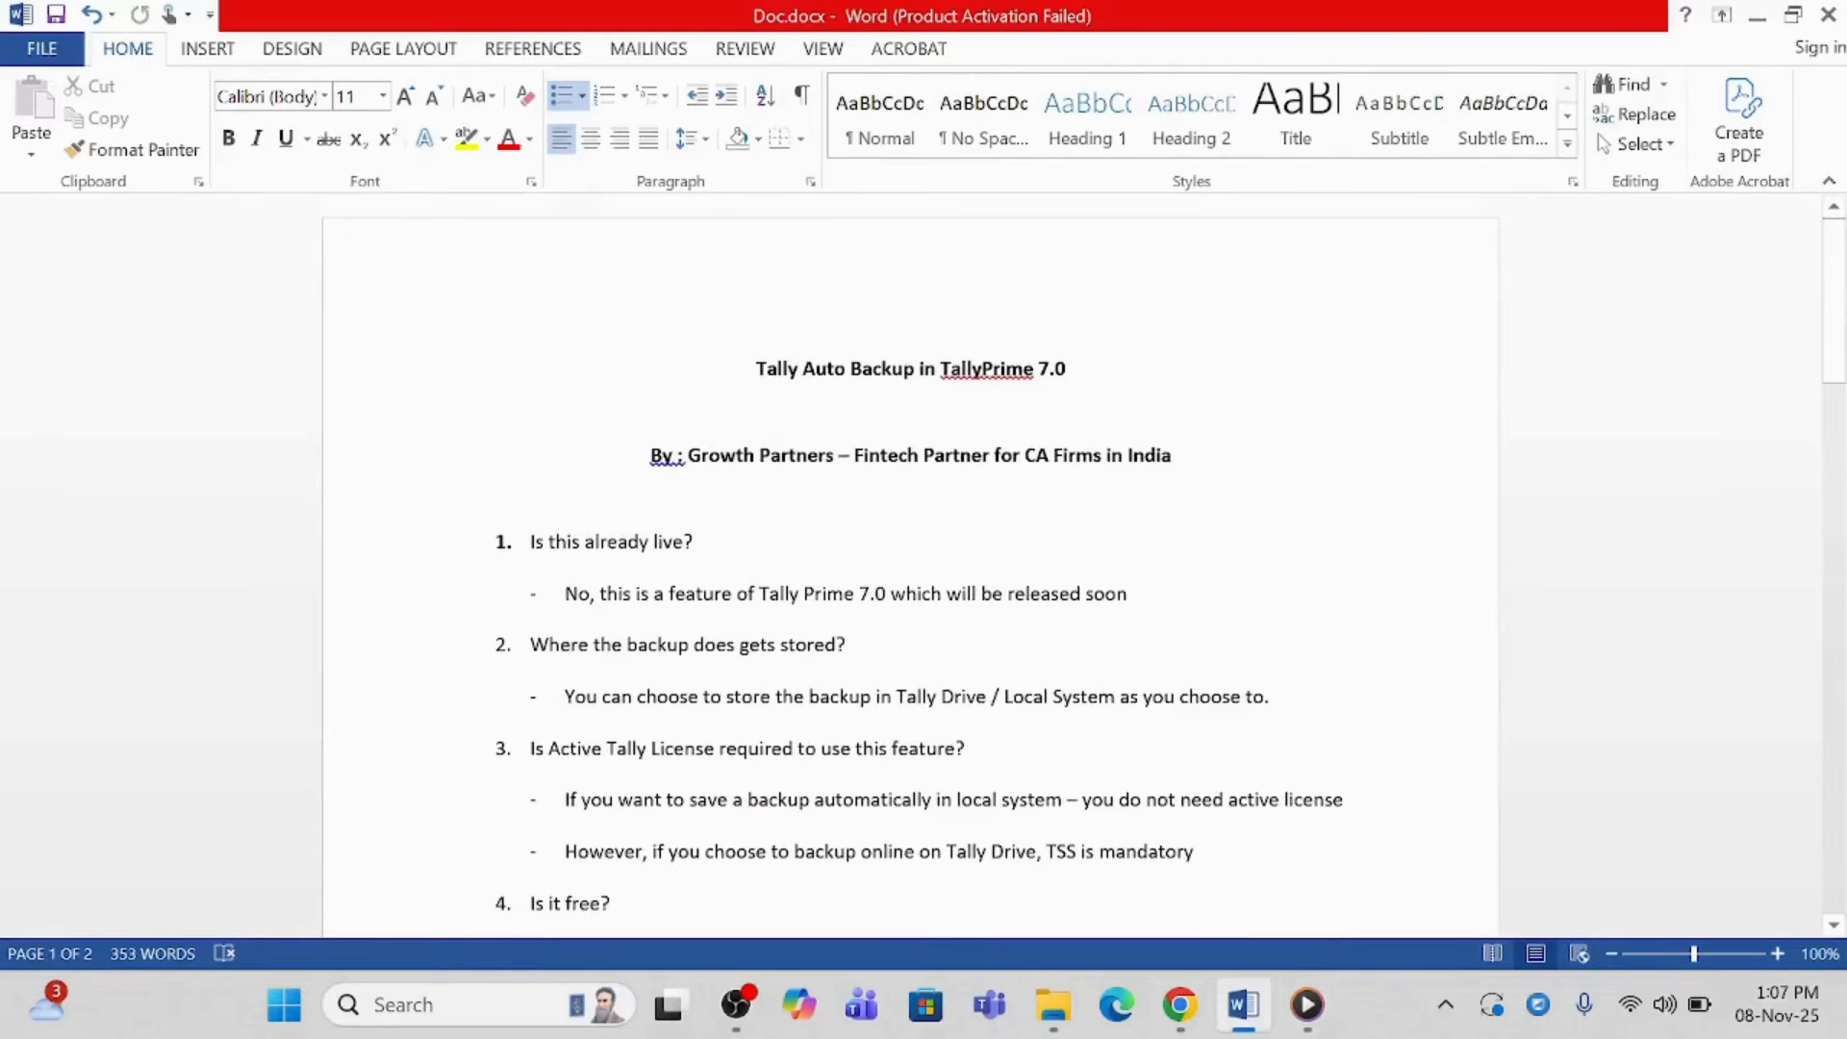
pyautogui.click(694, 543)
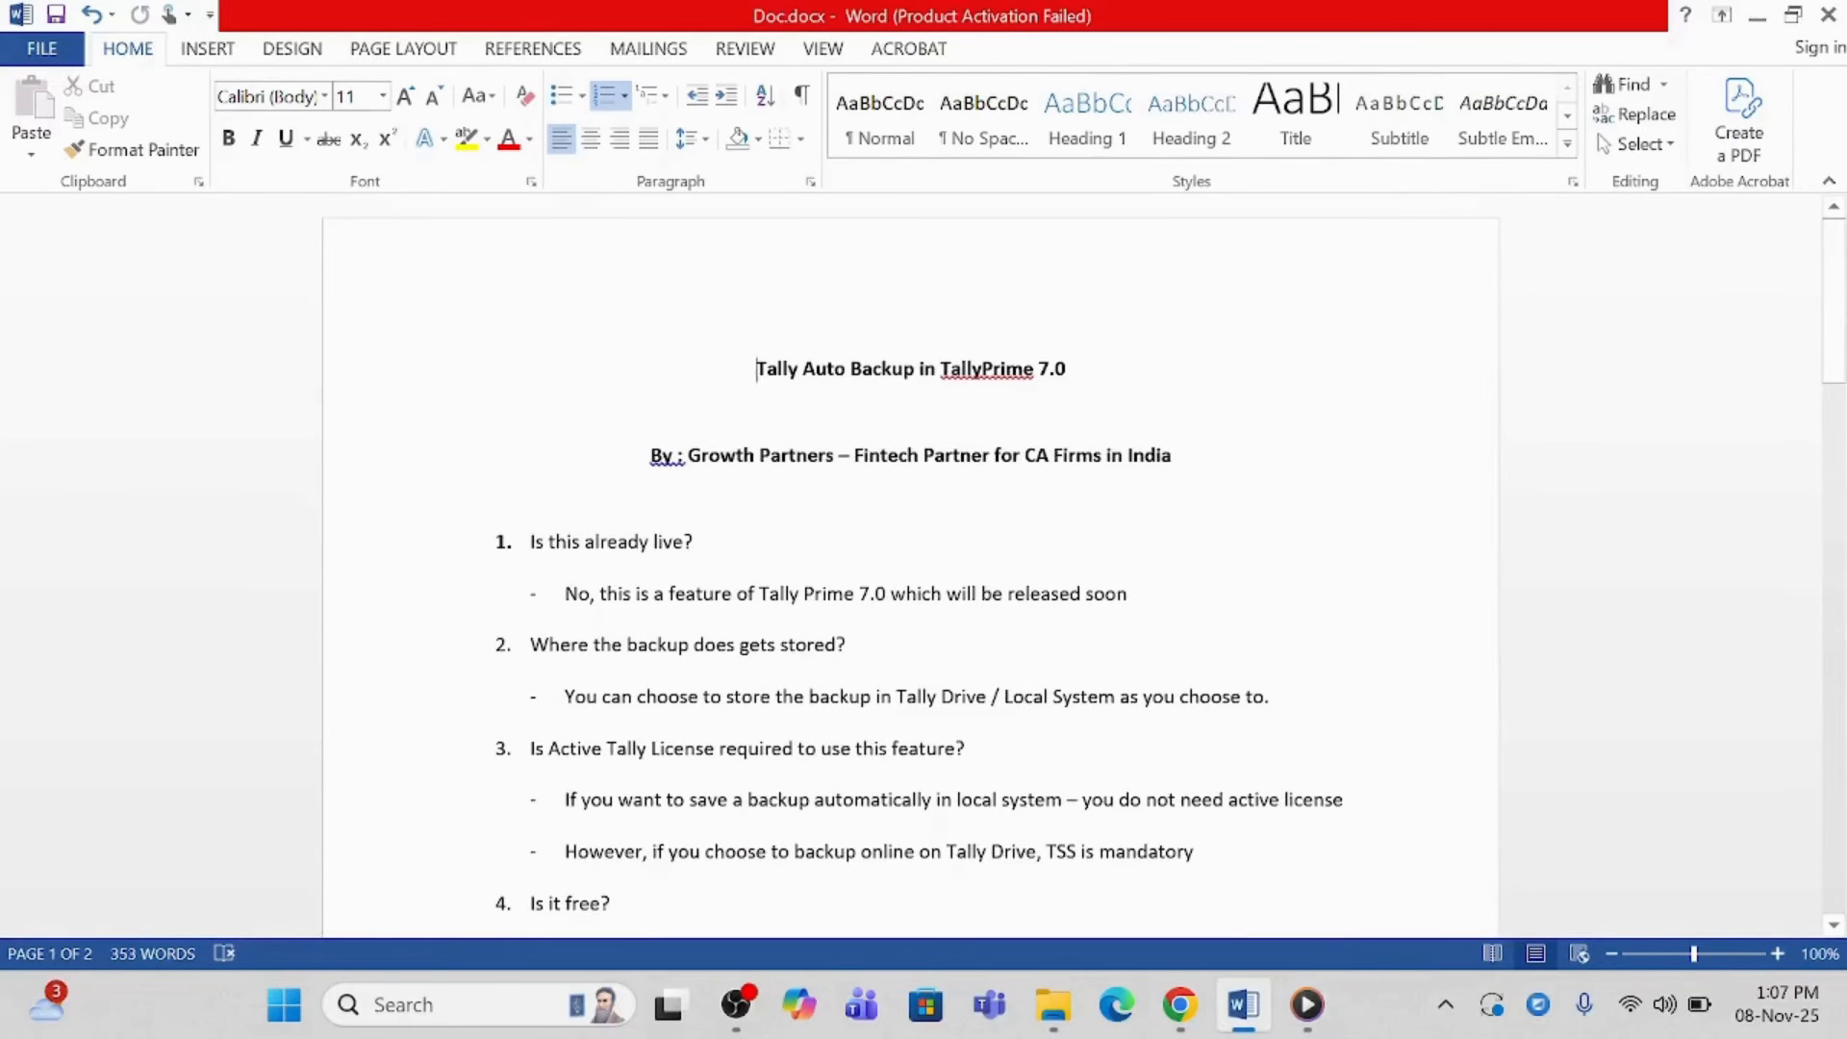
# - Read the document's title, byline and questions 1 to 4 on release, backup storage, licence requirement and cost
pyautogui.moveTo(756, 369); pyautogui.dragTo(1066, 369)
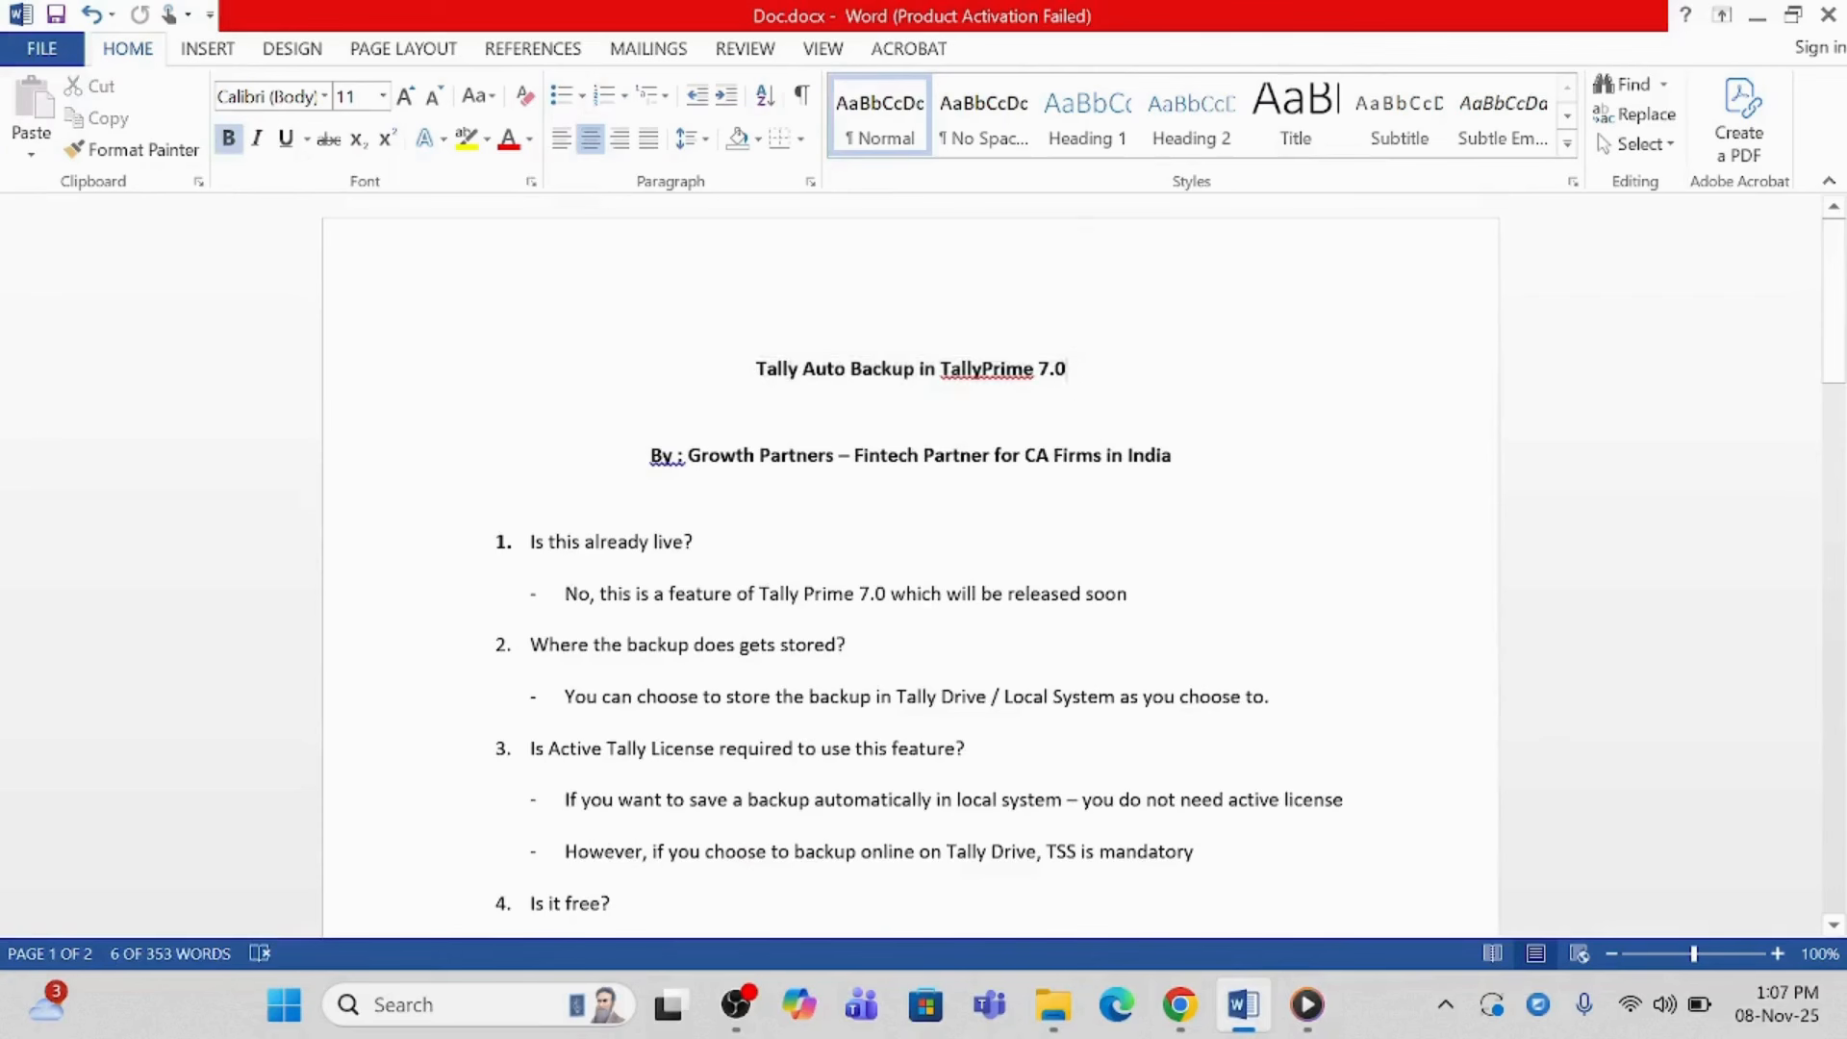
pyautogui.click(1065, 369)
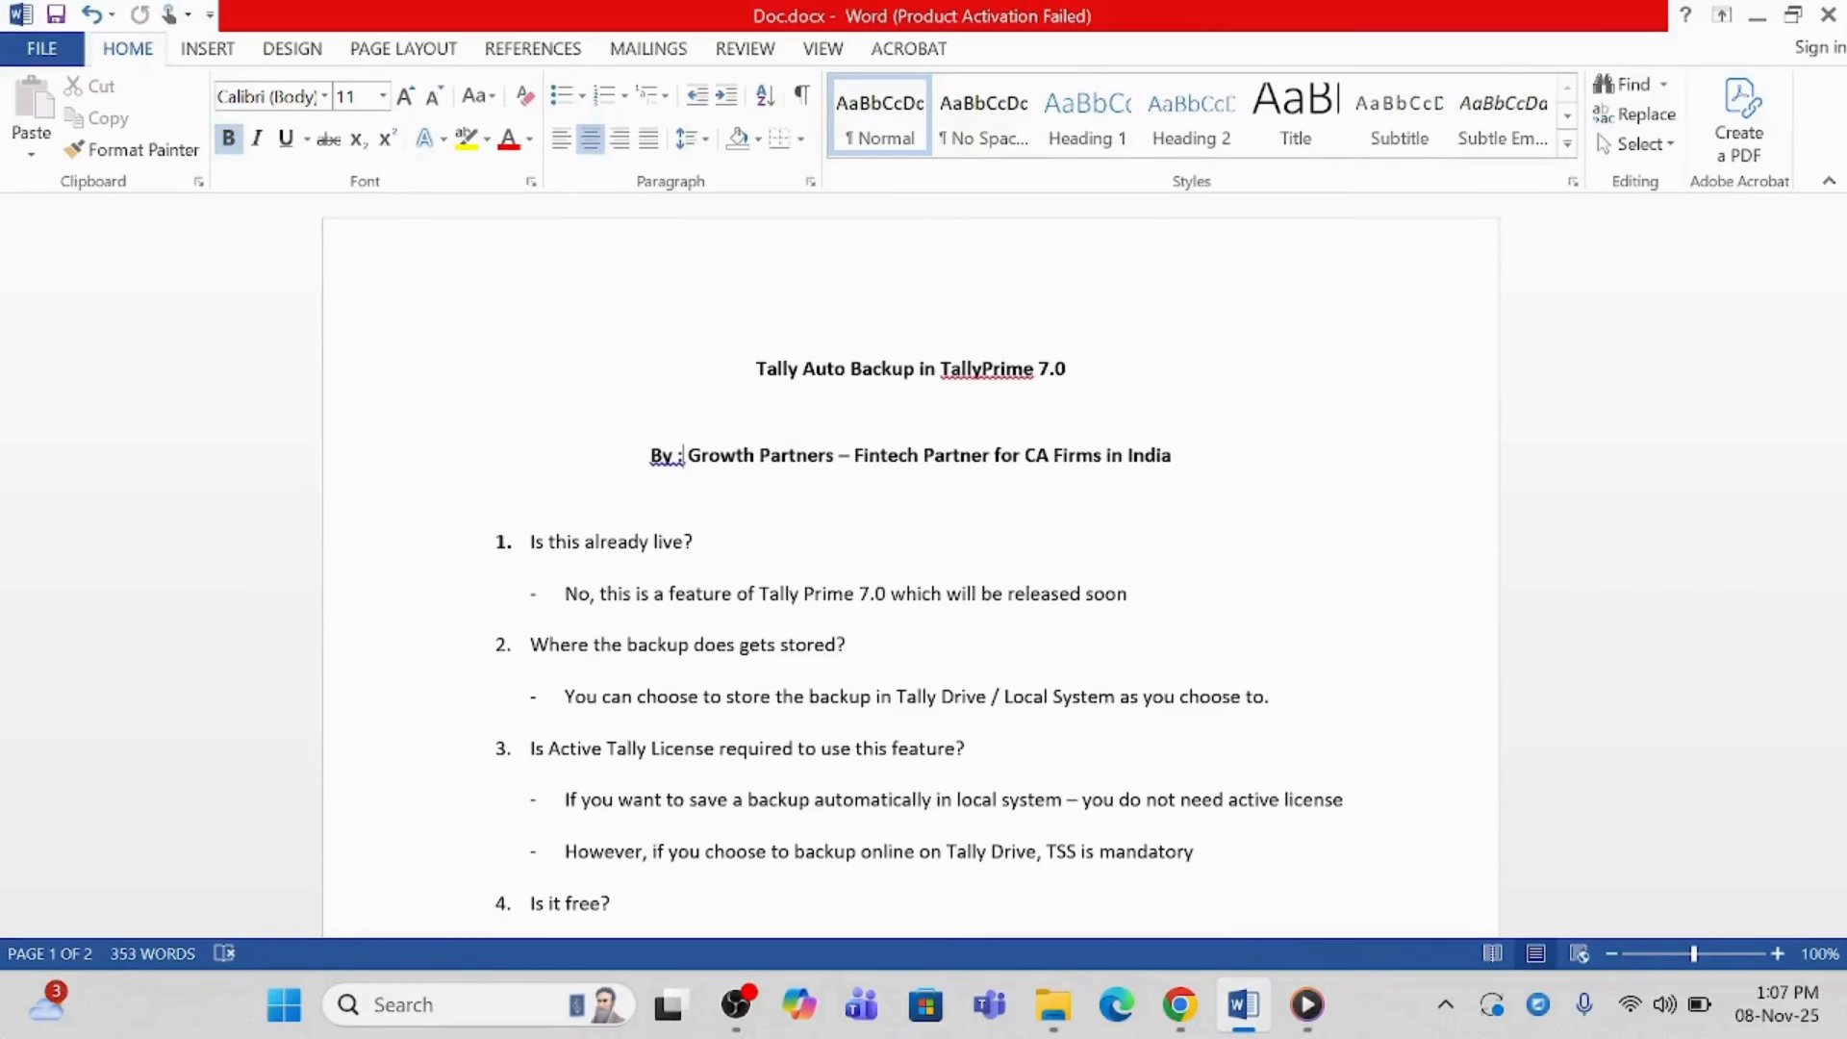
pyautogui.scroll(-3, 909, 568)
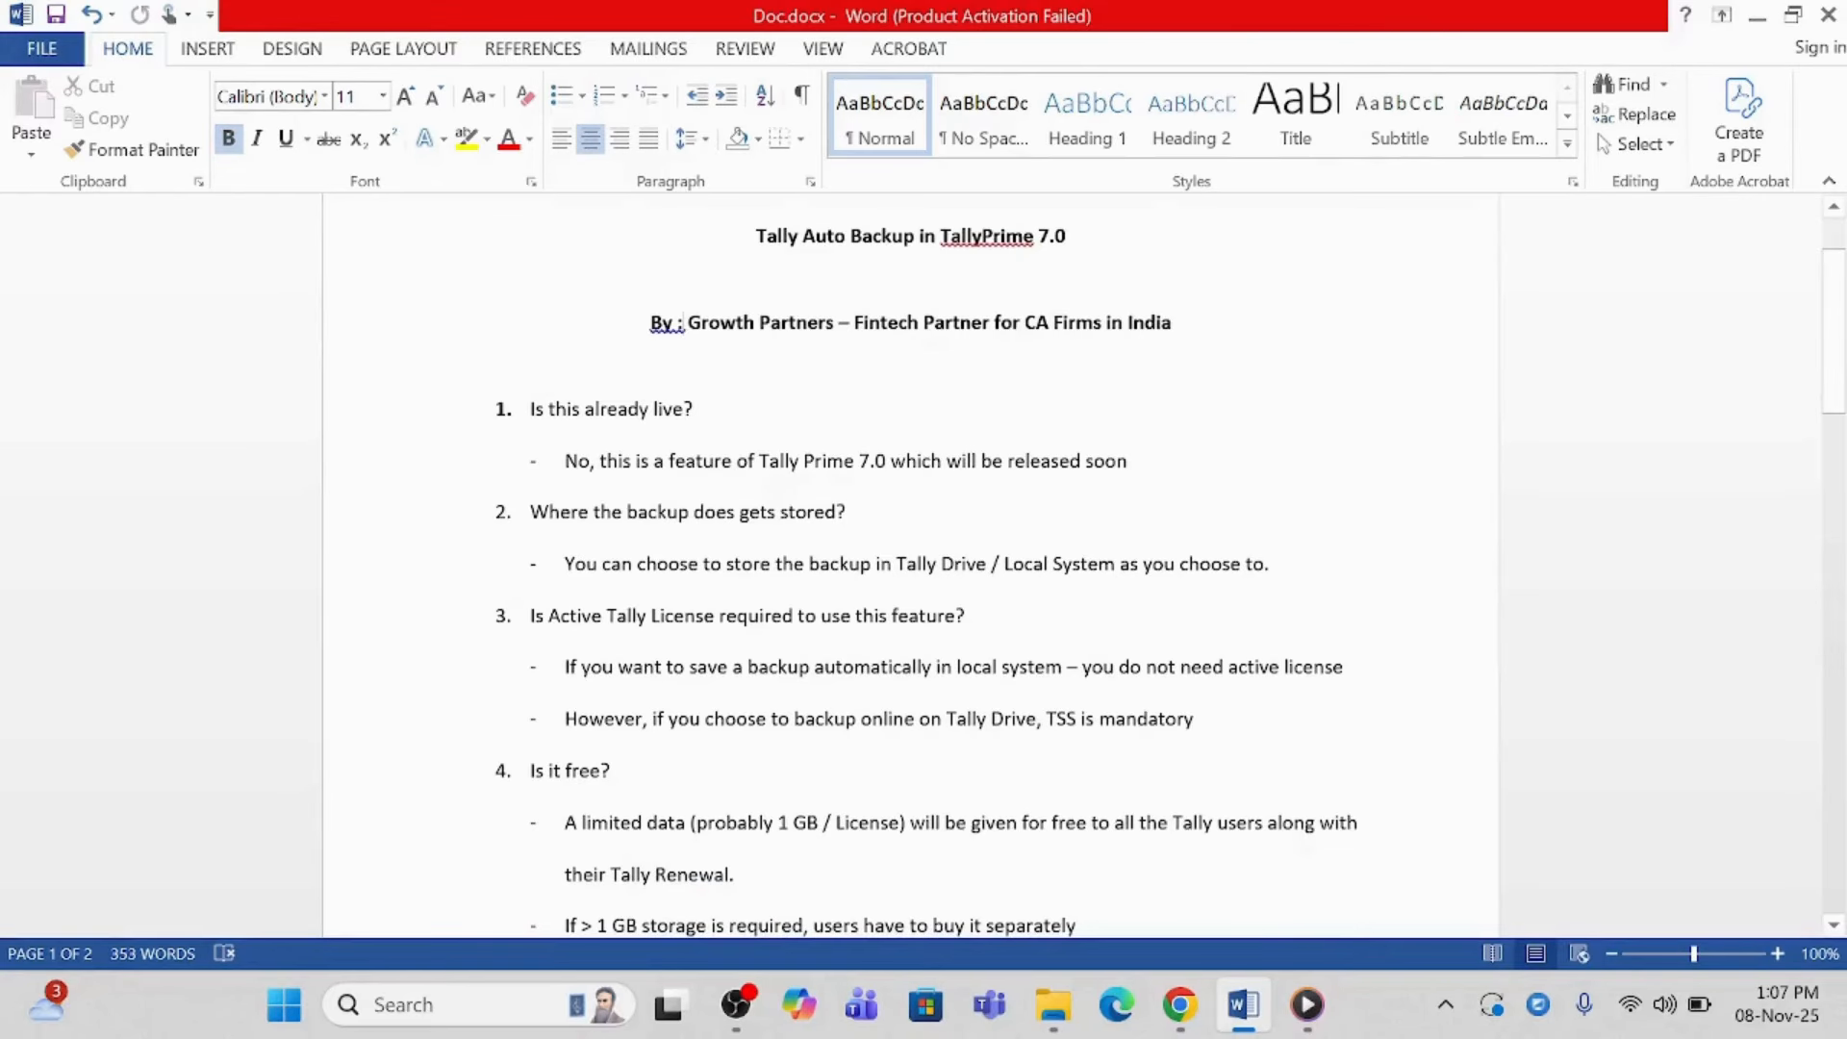
pyautogui.scroll(-3, 909, 567)
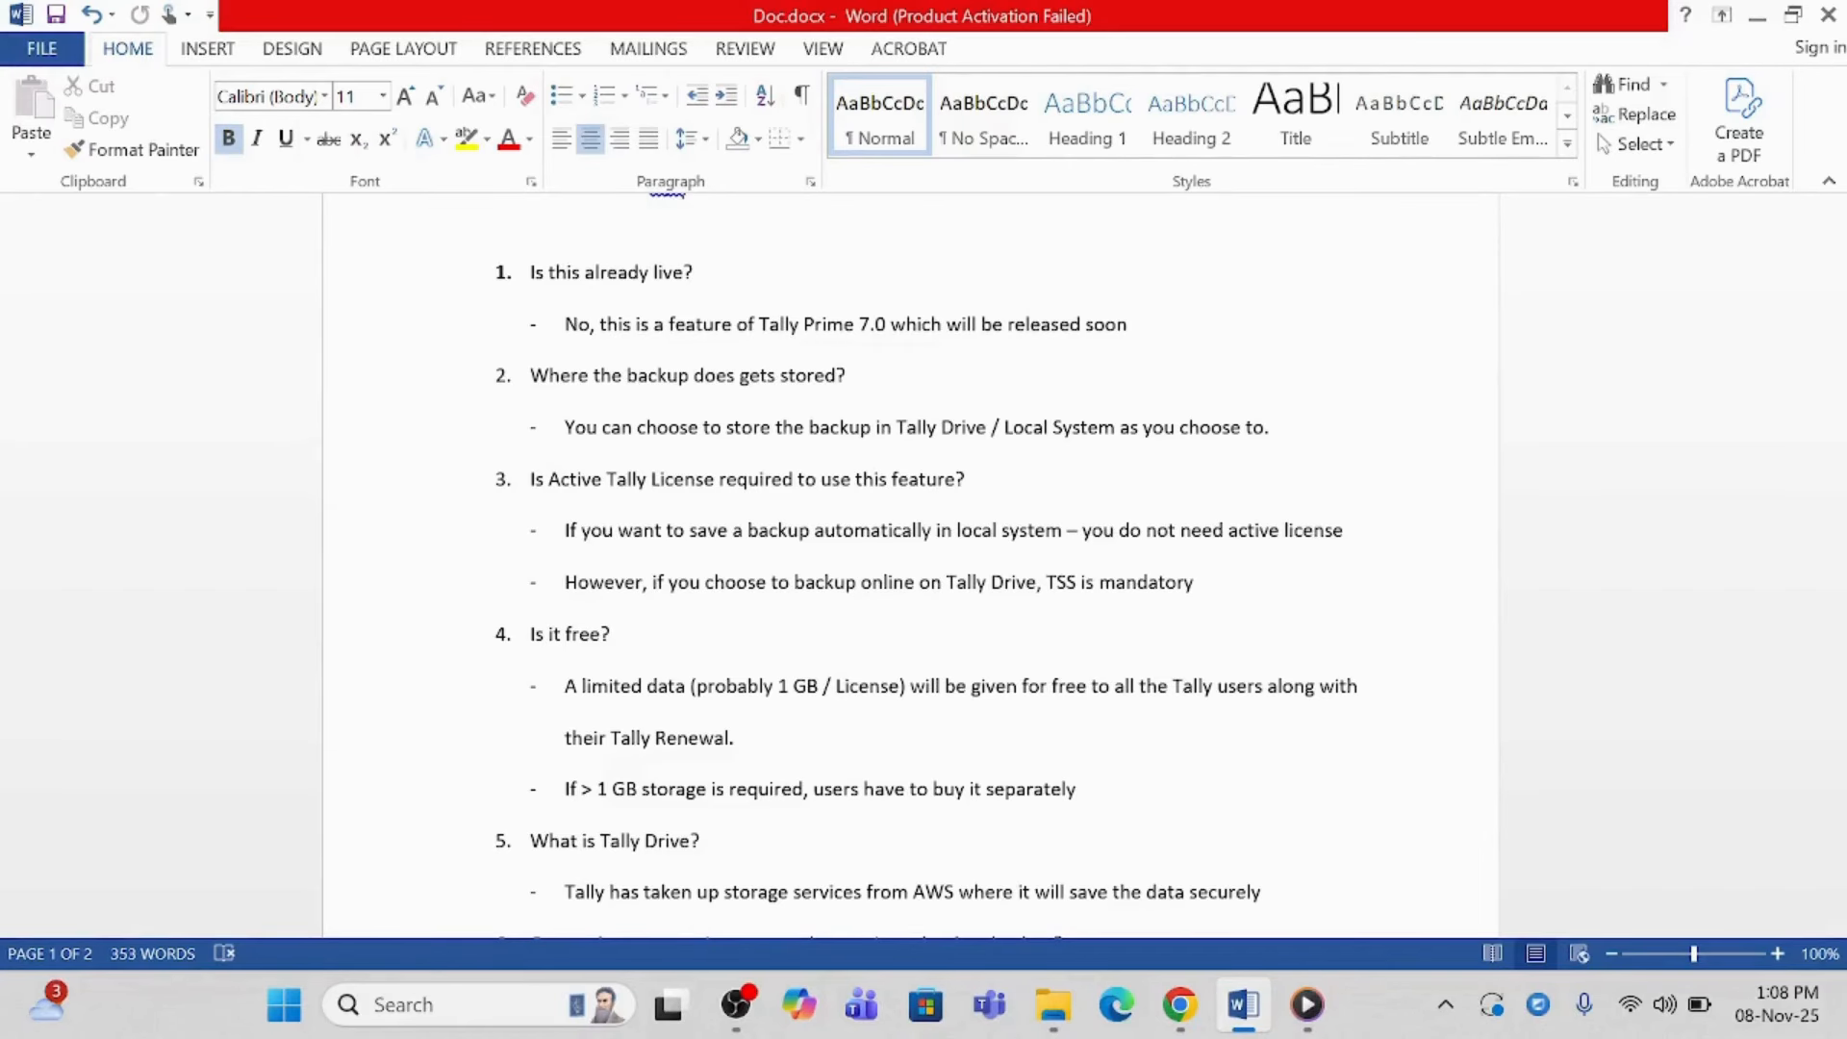
pyautogui.scroll(-3, 910, 558)
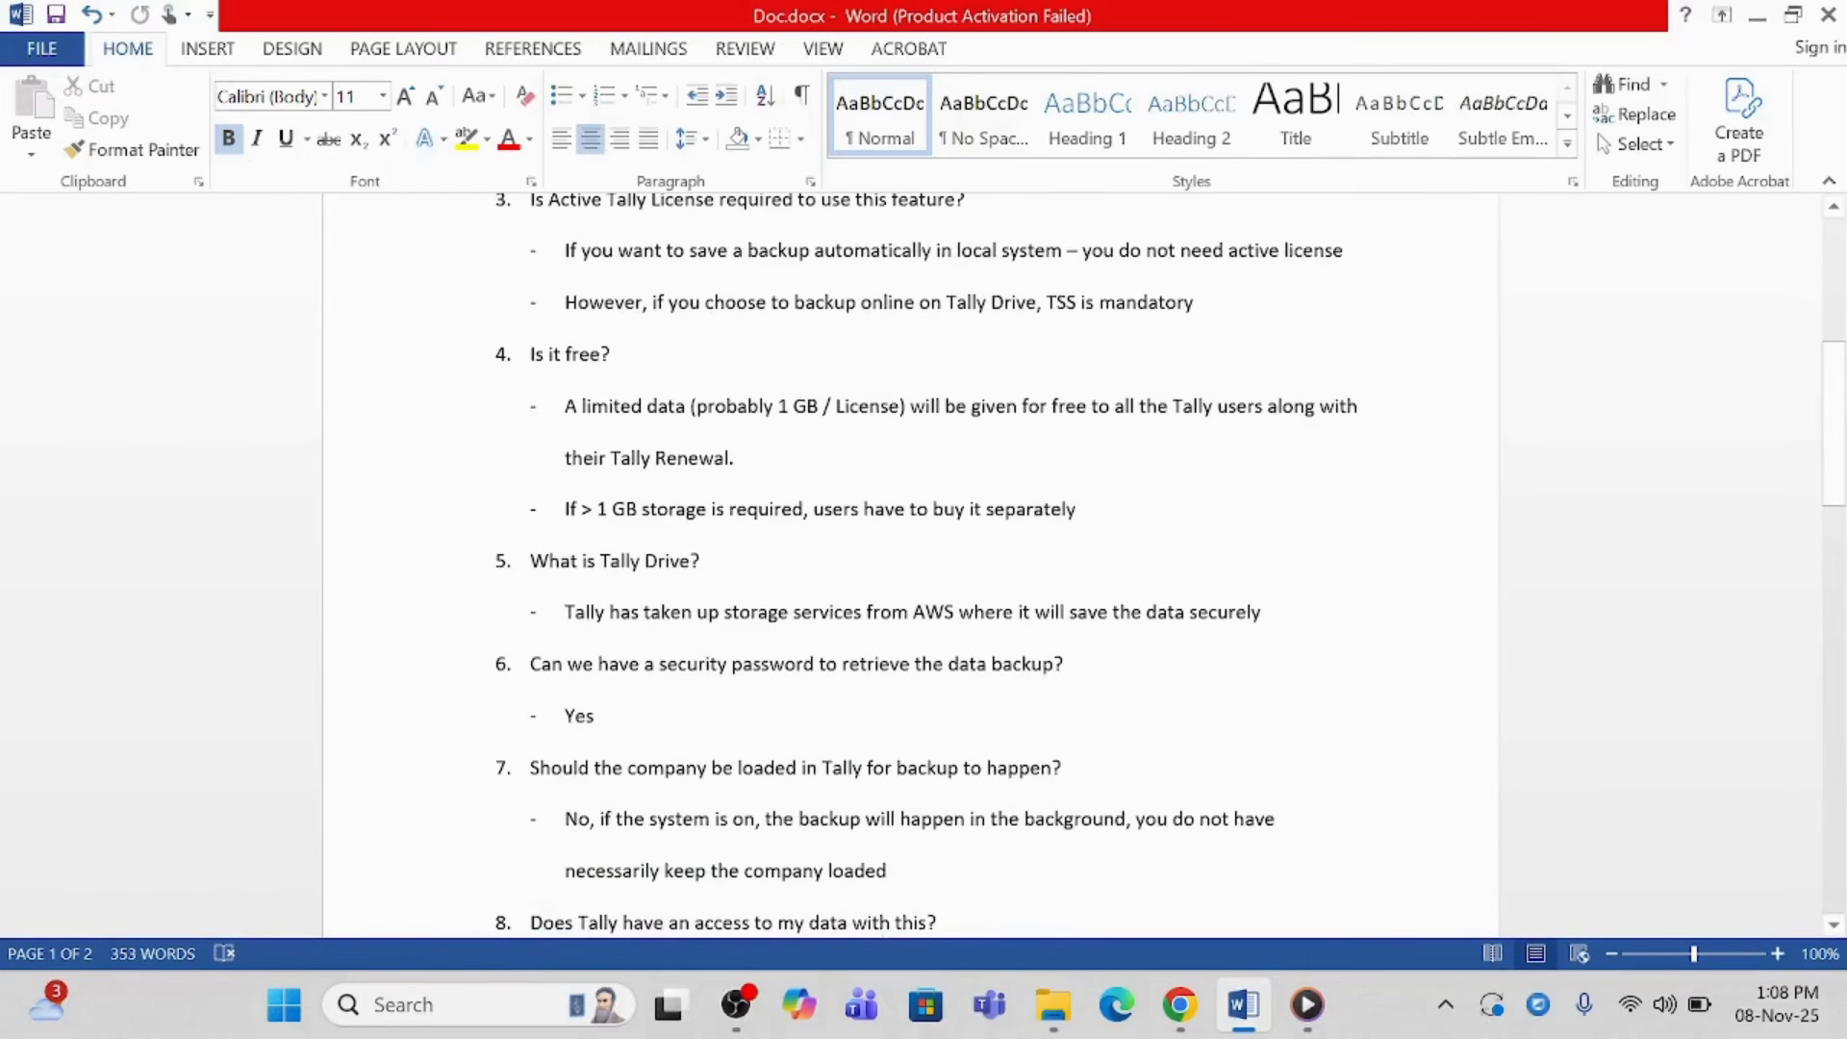
pyautogui.scroll(1, 909, 558)
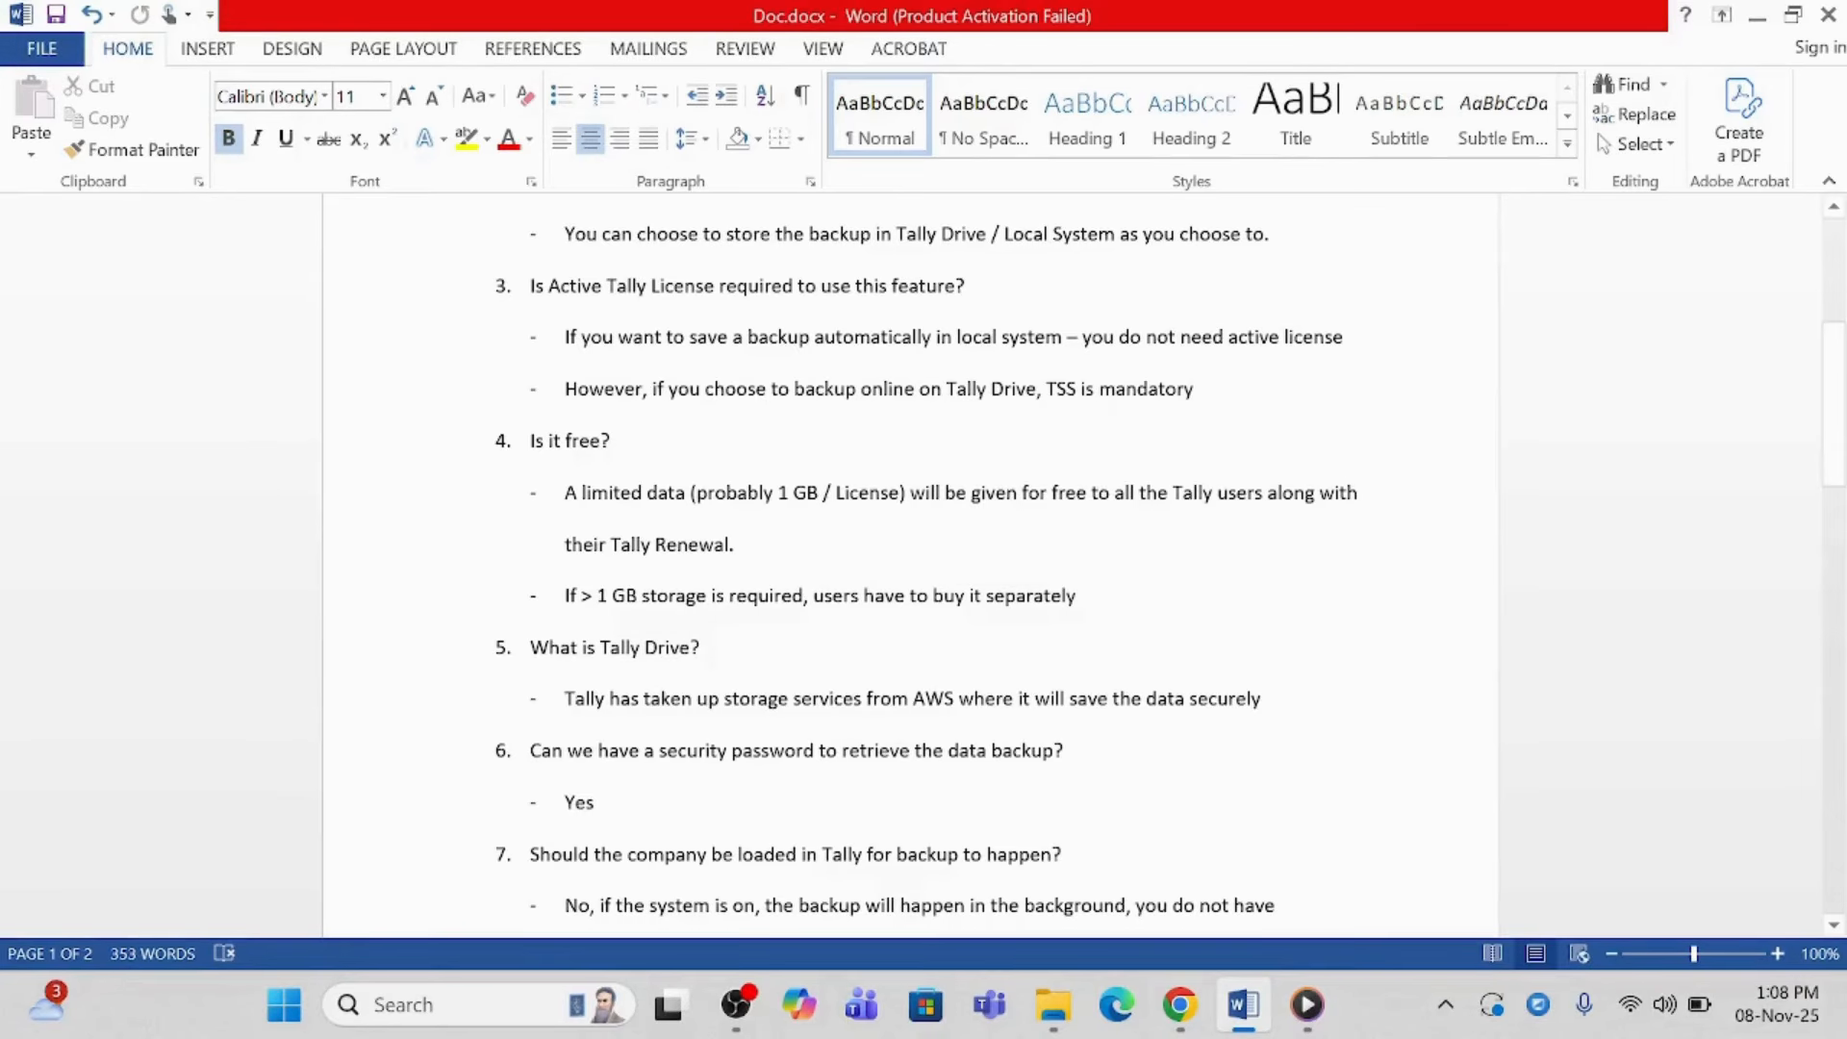
pyautogui.click(735, 544)
pyautogui.scroll(-2, 736, 545)
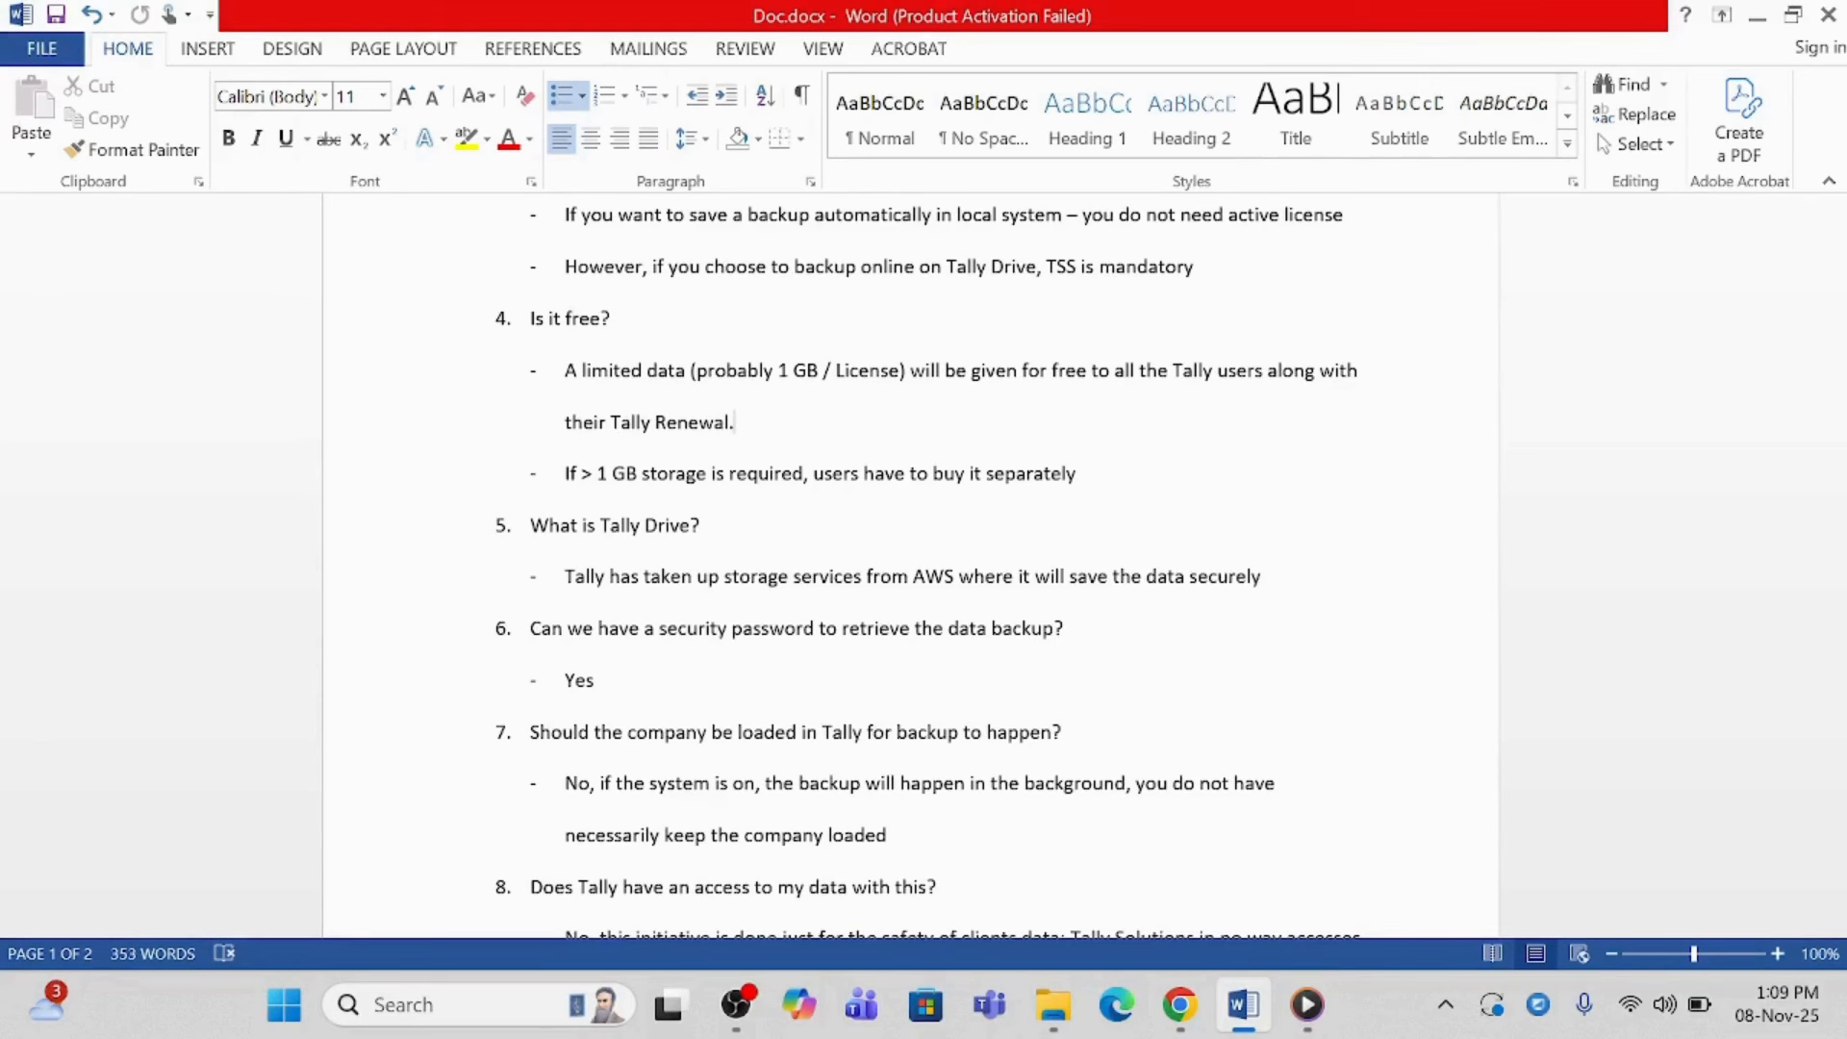
# - Read questions 5 to 10 on Tally Drive, security, background backups and cloud storage, and the closing About Growth Partners section
pyautogui.scroll(-3, 923, 568)
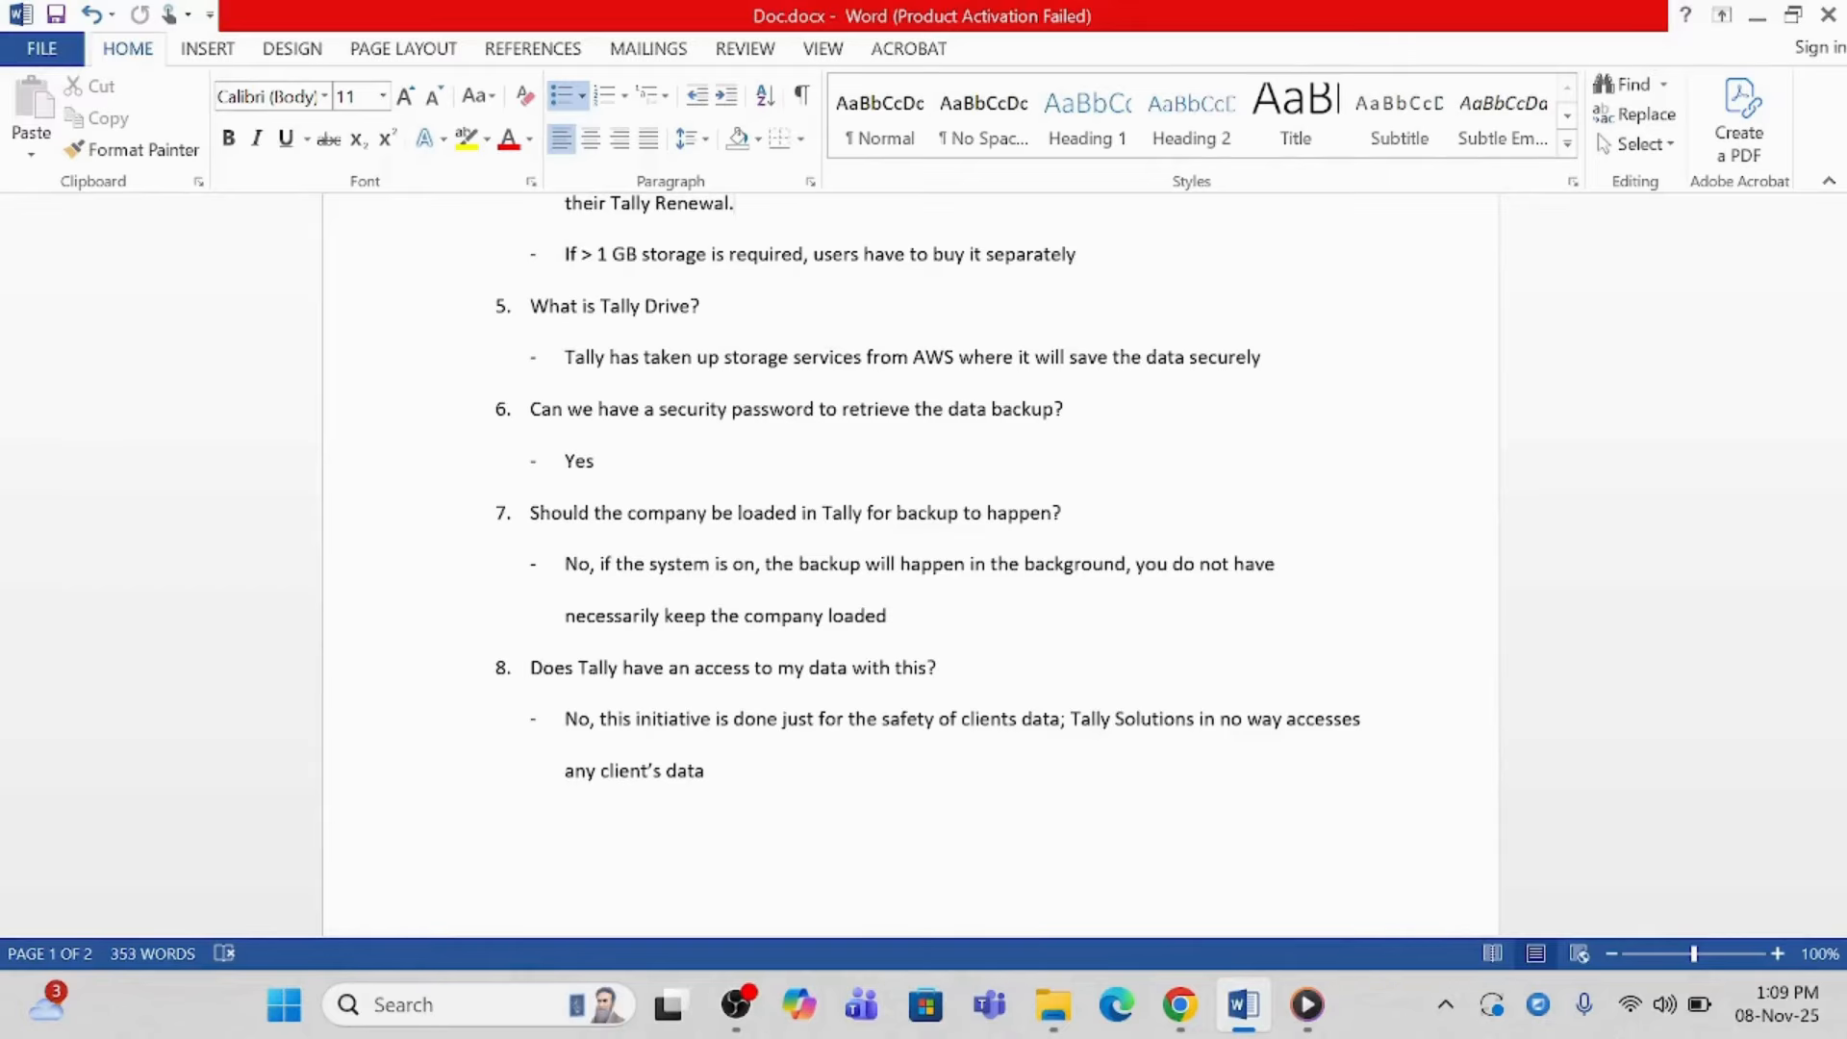
pyautogui.scroll(-3, 908, 566)
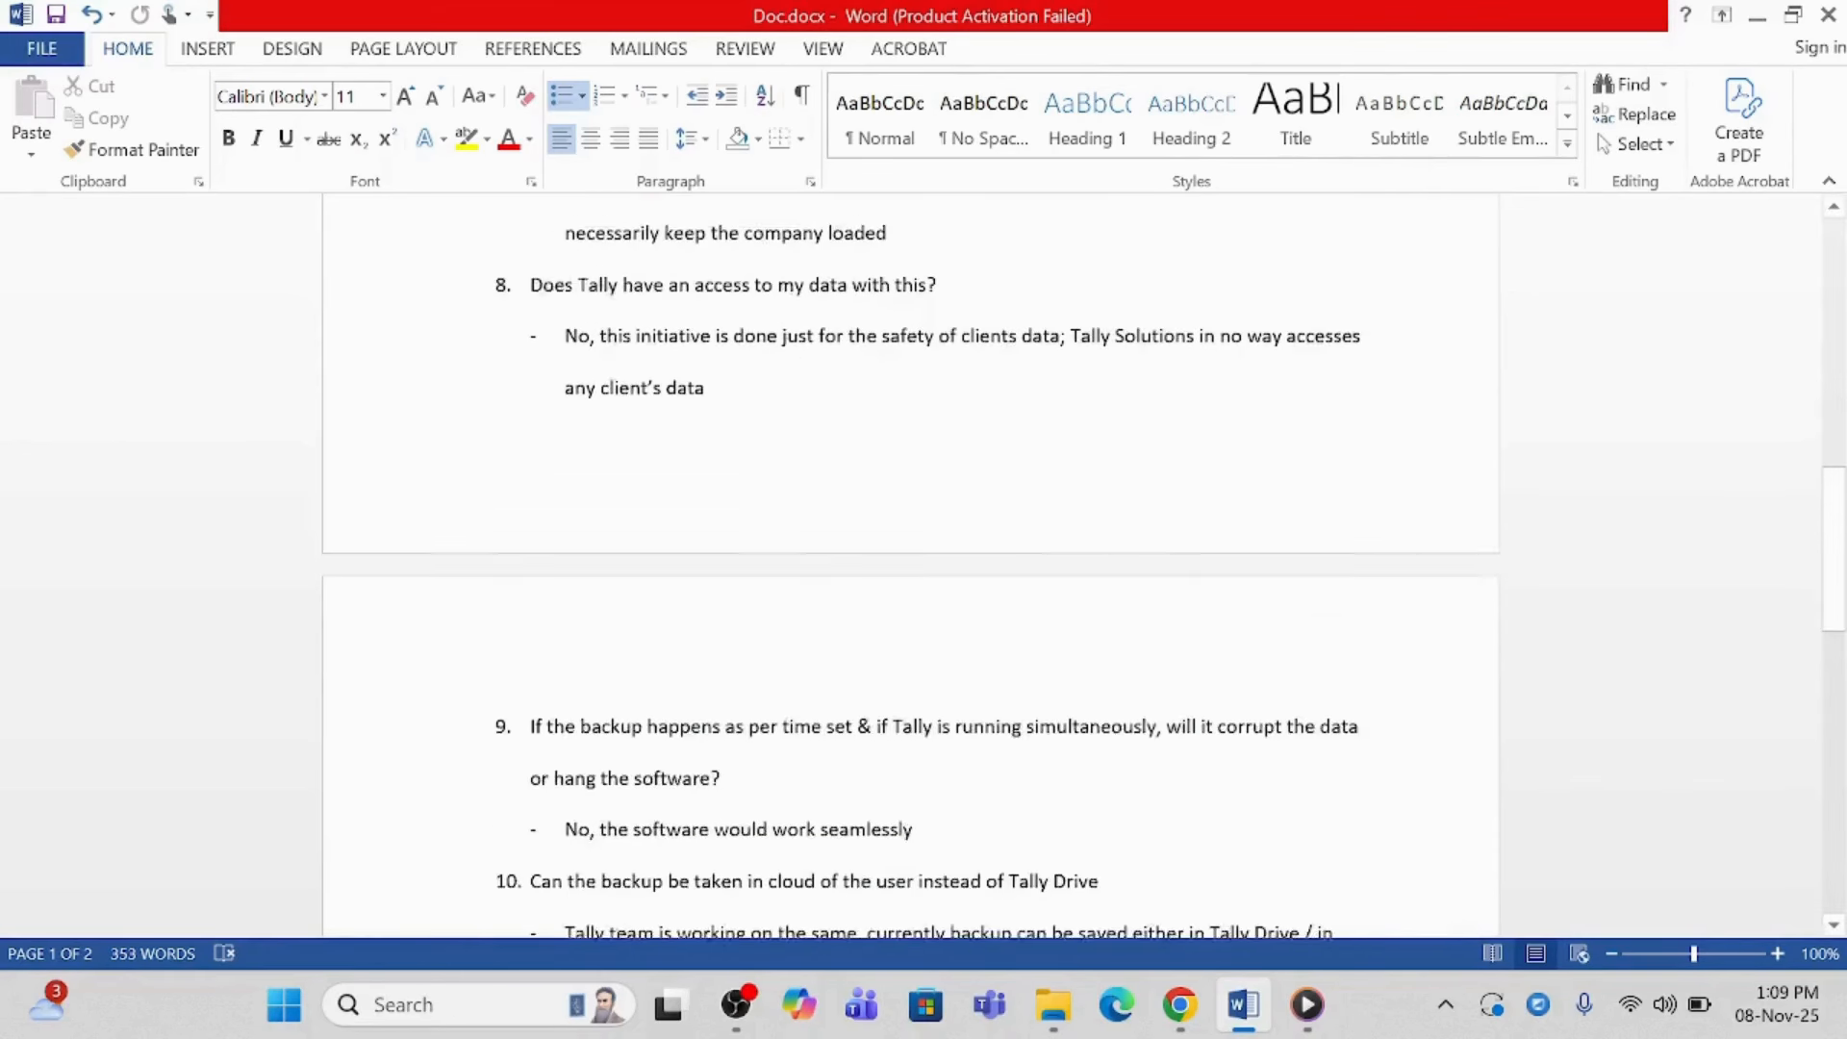
pyautogui.scroll(-1, 909, 551)
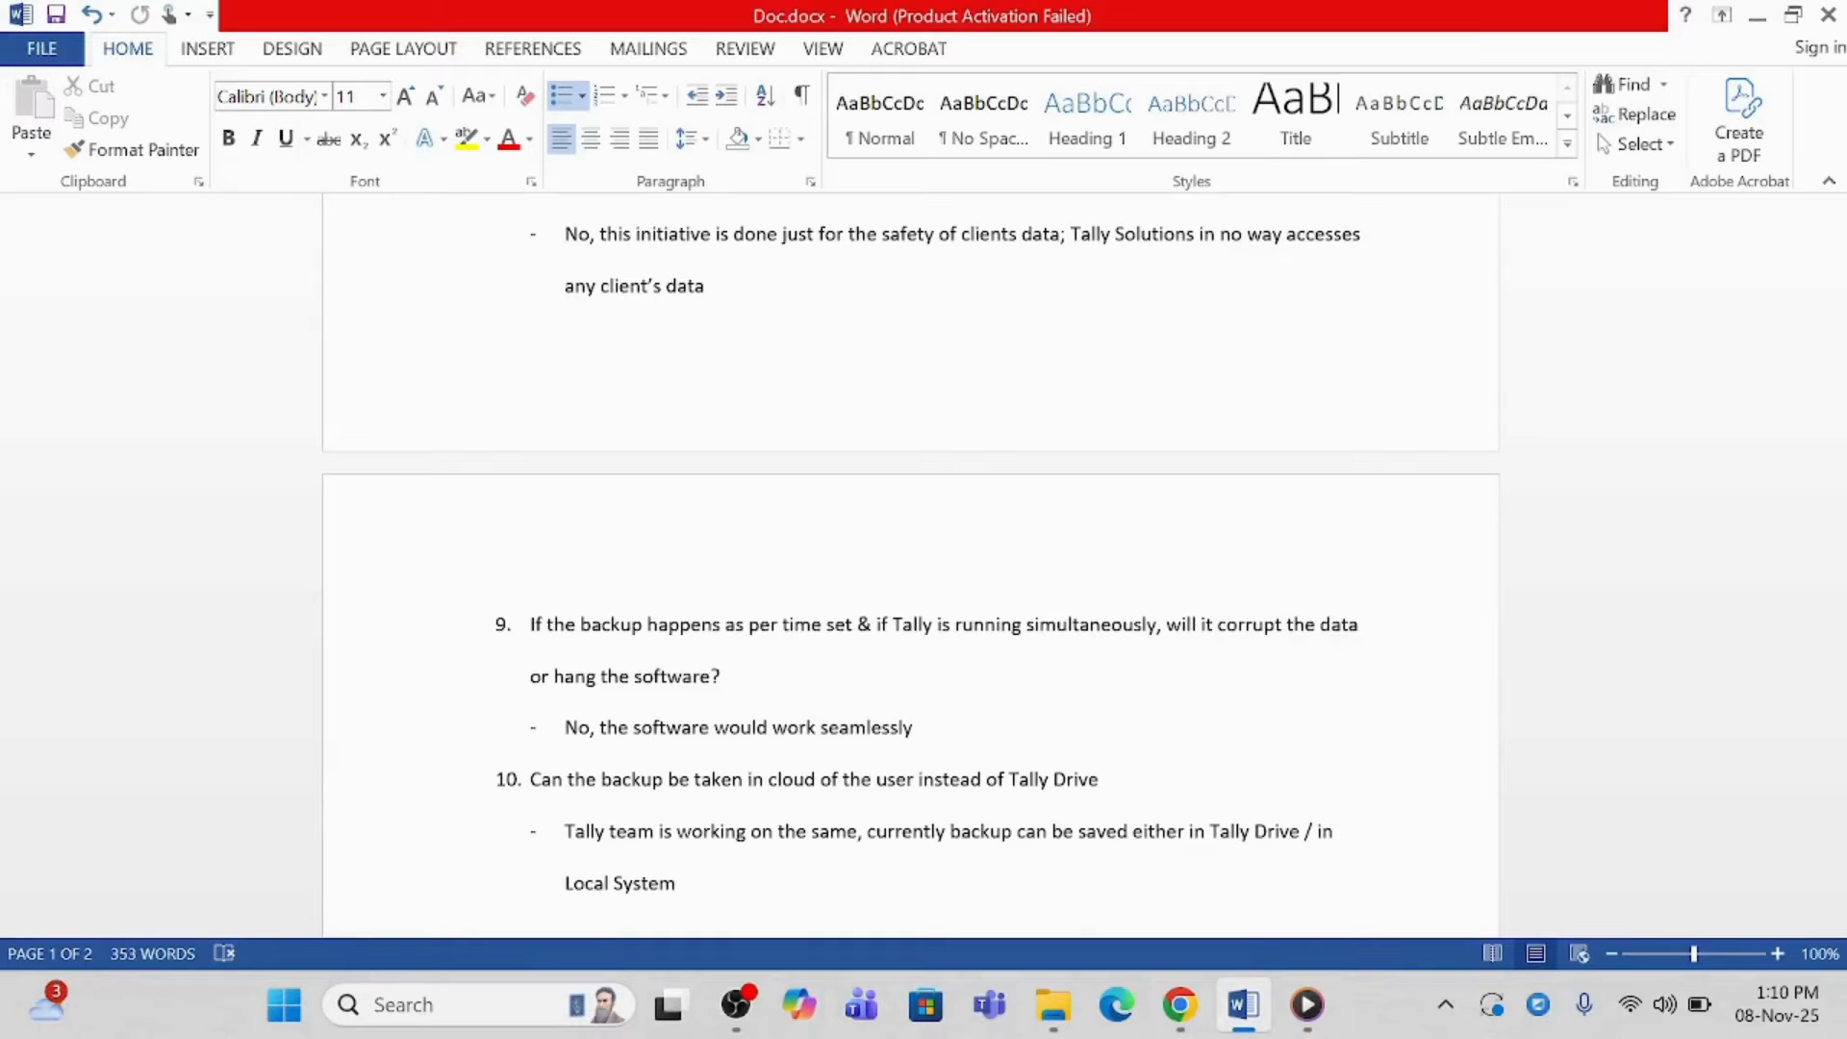
pyautogui.scroll(-5, 910, 565)
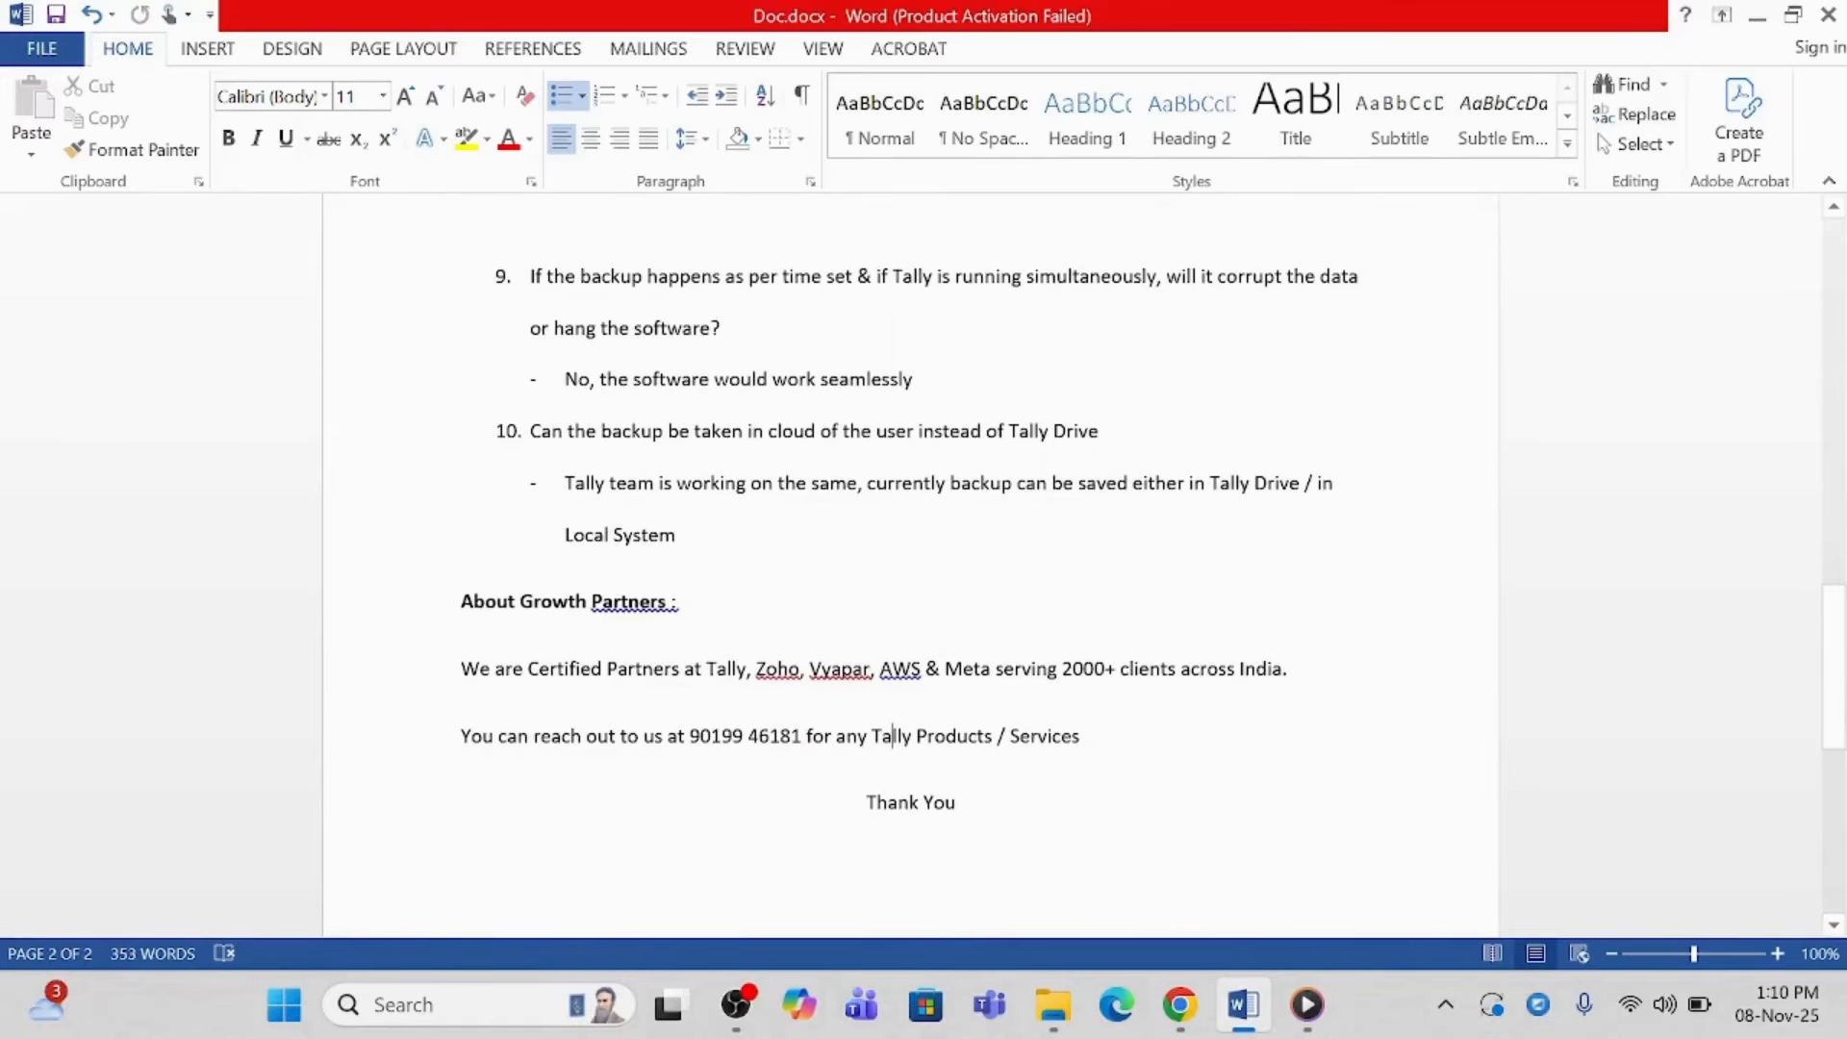
pyautogui.rightClick(892, 736)
pyautogui.press('Escape')
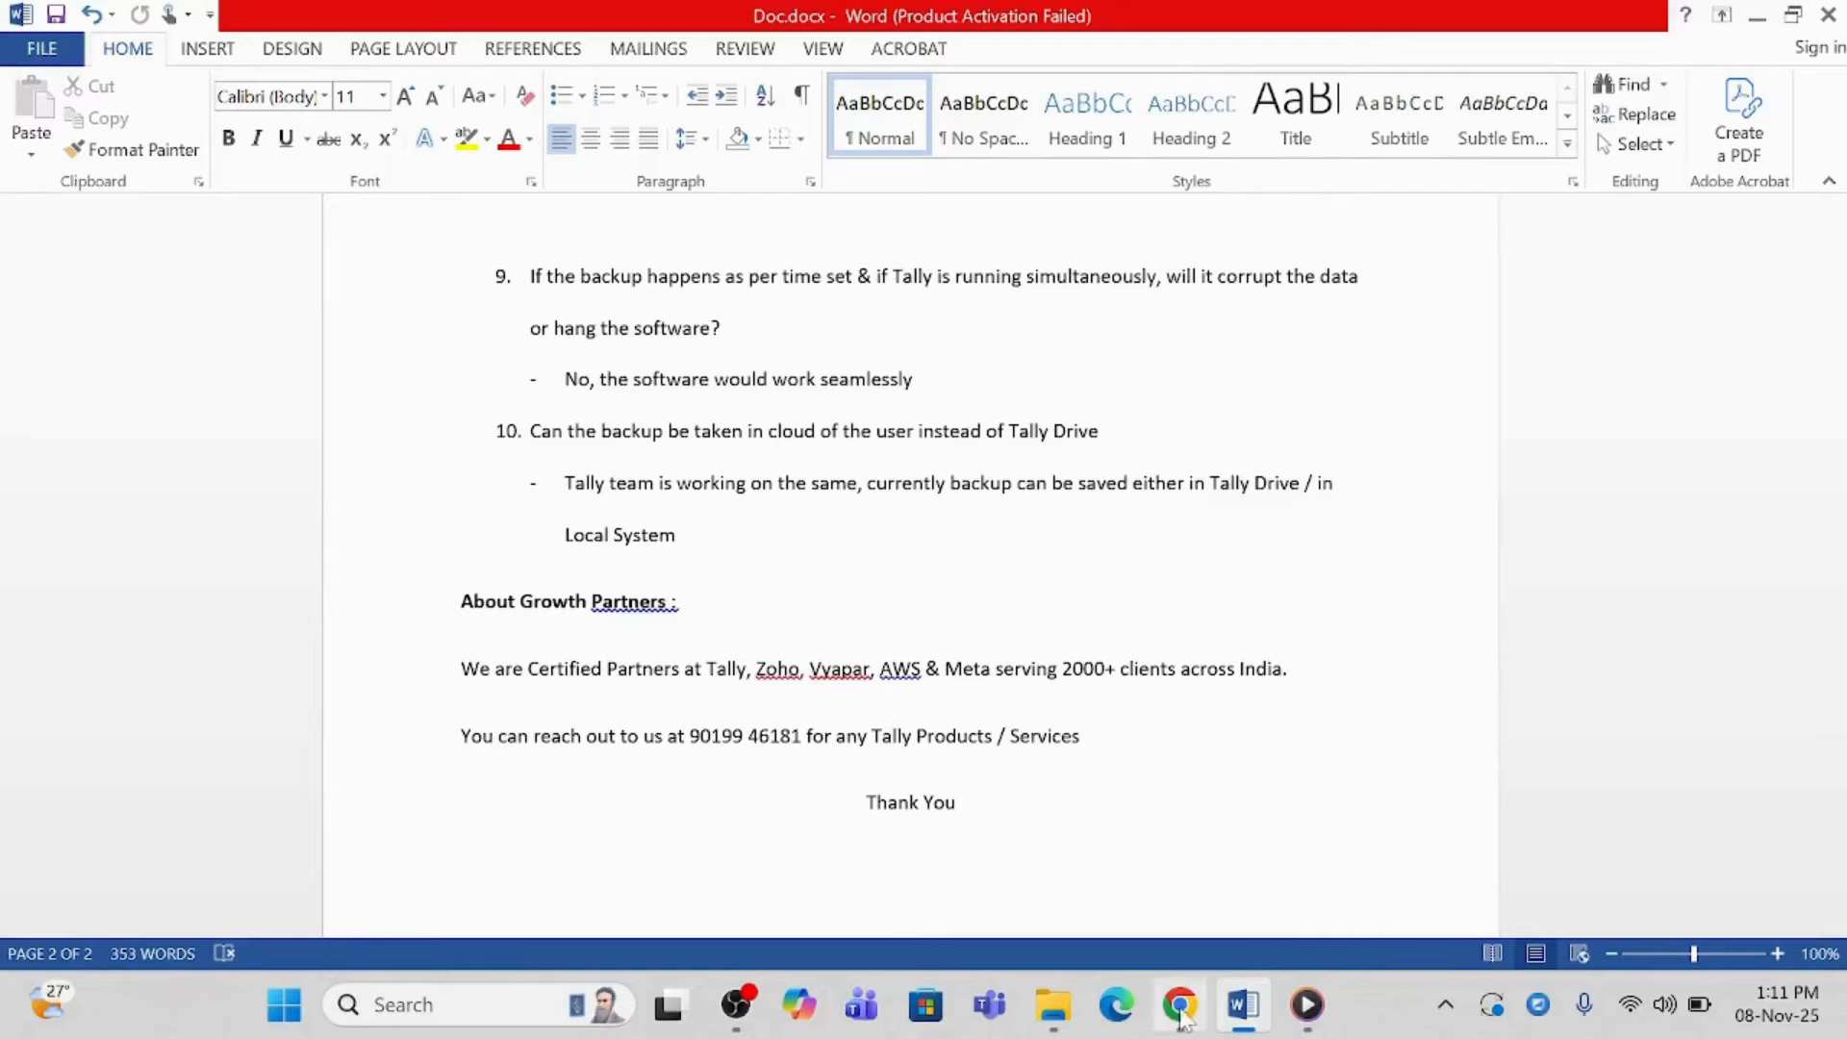
# - Switch to Chrome and look over the Growth Partners home page past its Read About Us section, returning to the page's start
pyautogui.moveTo(1327, 999)
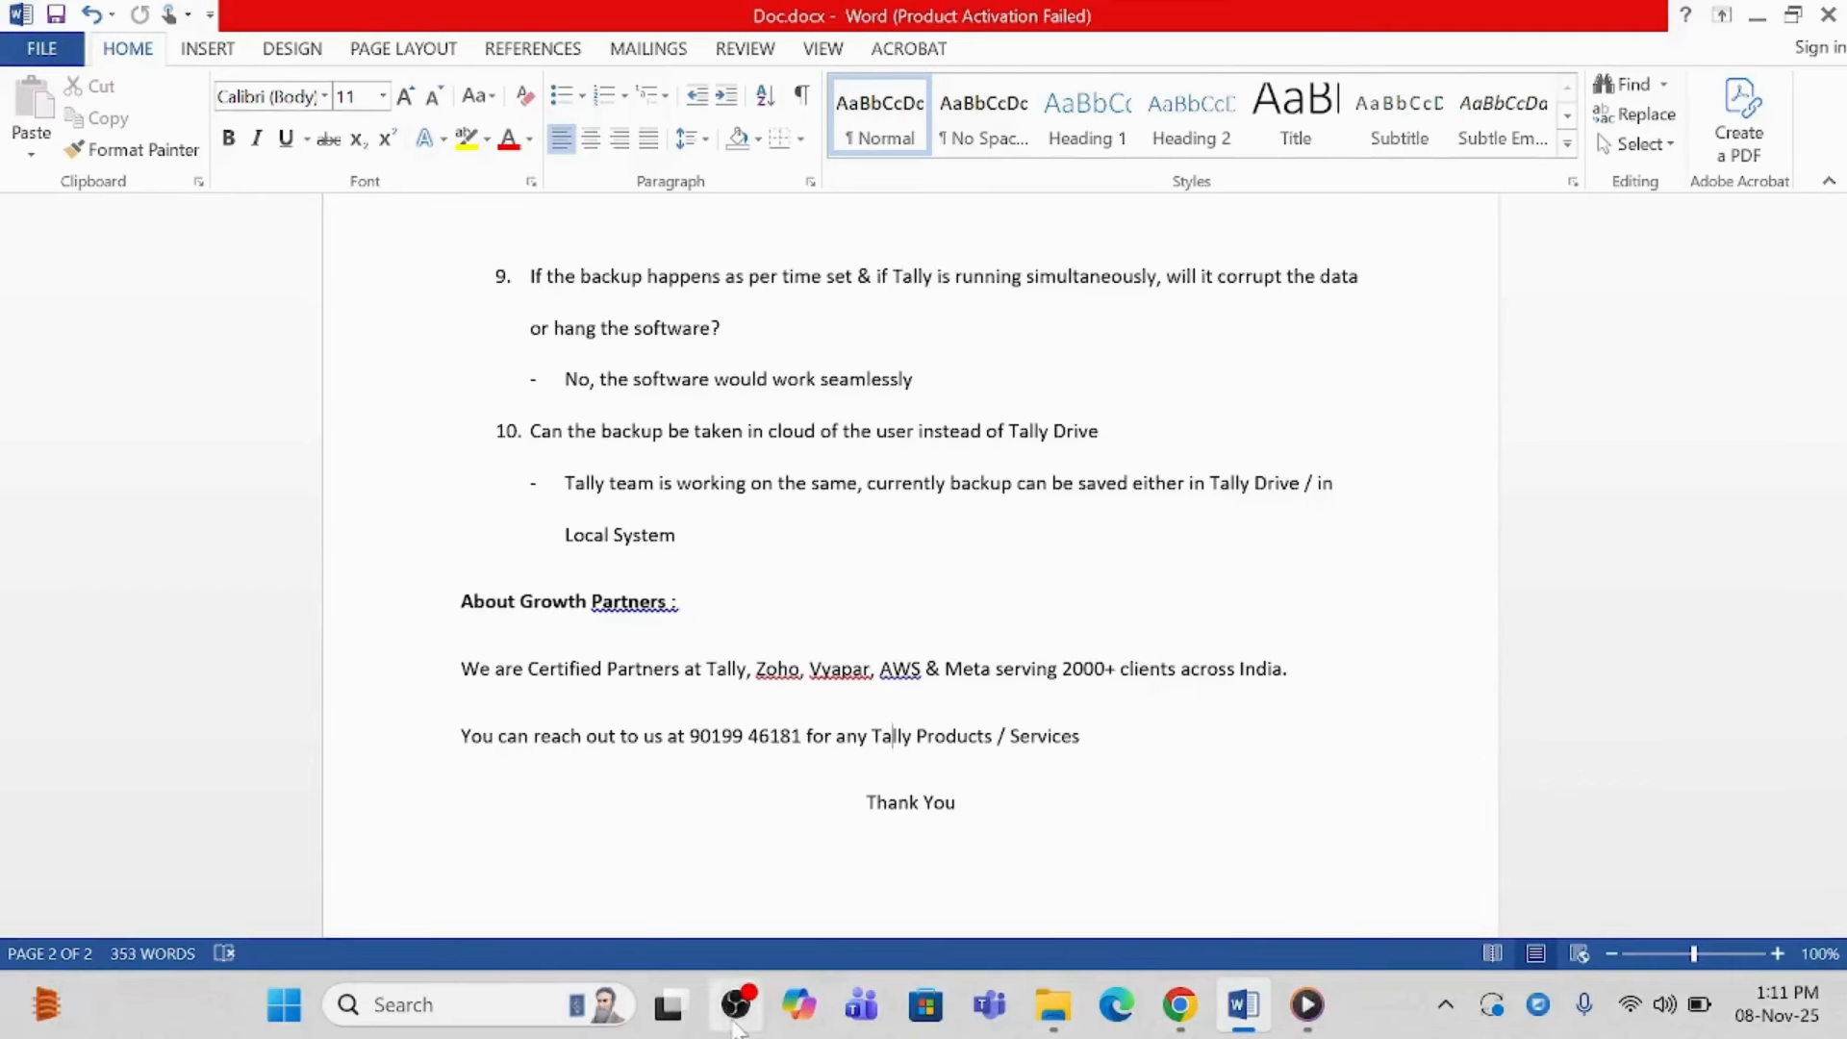
pyautogui.click(1179, 1005)
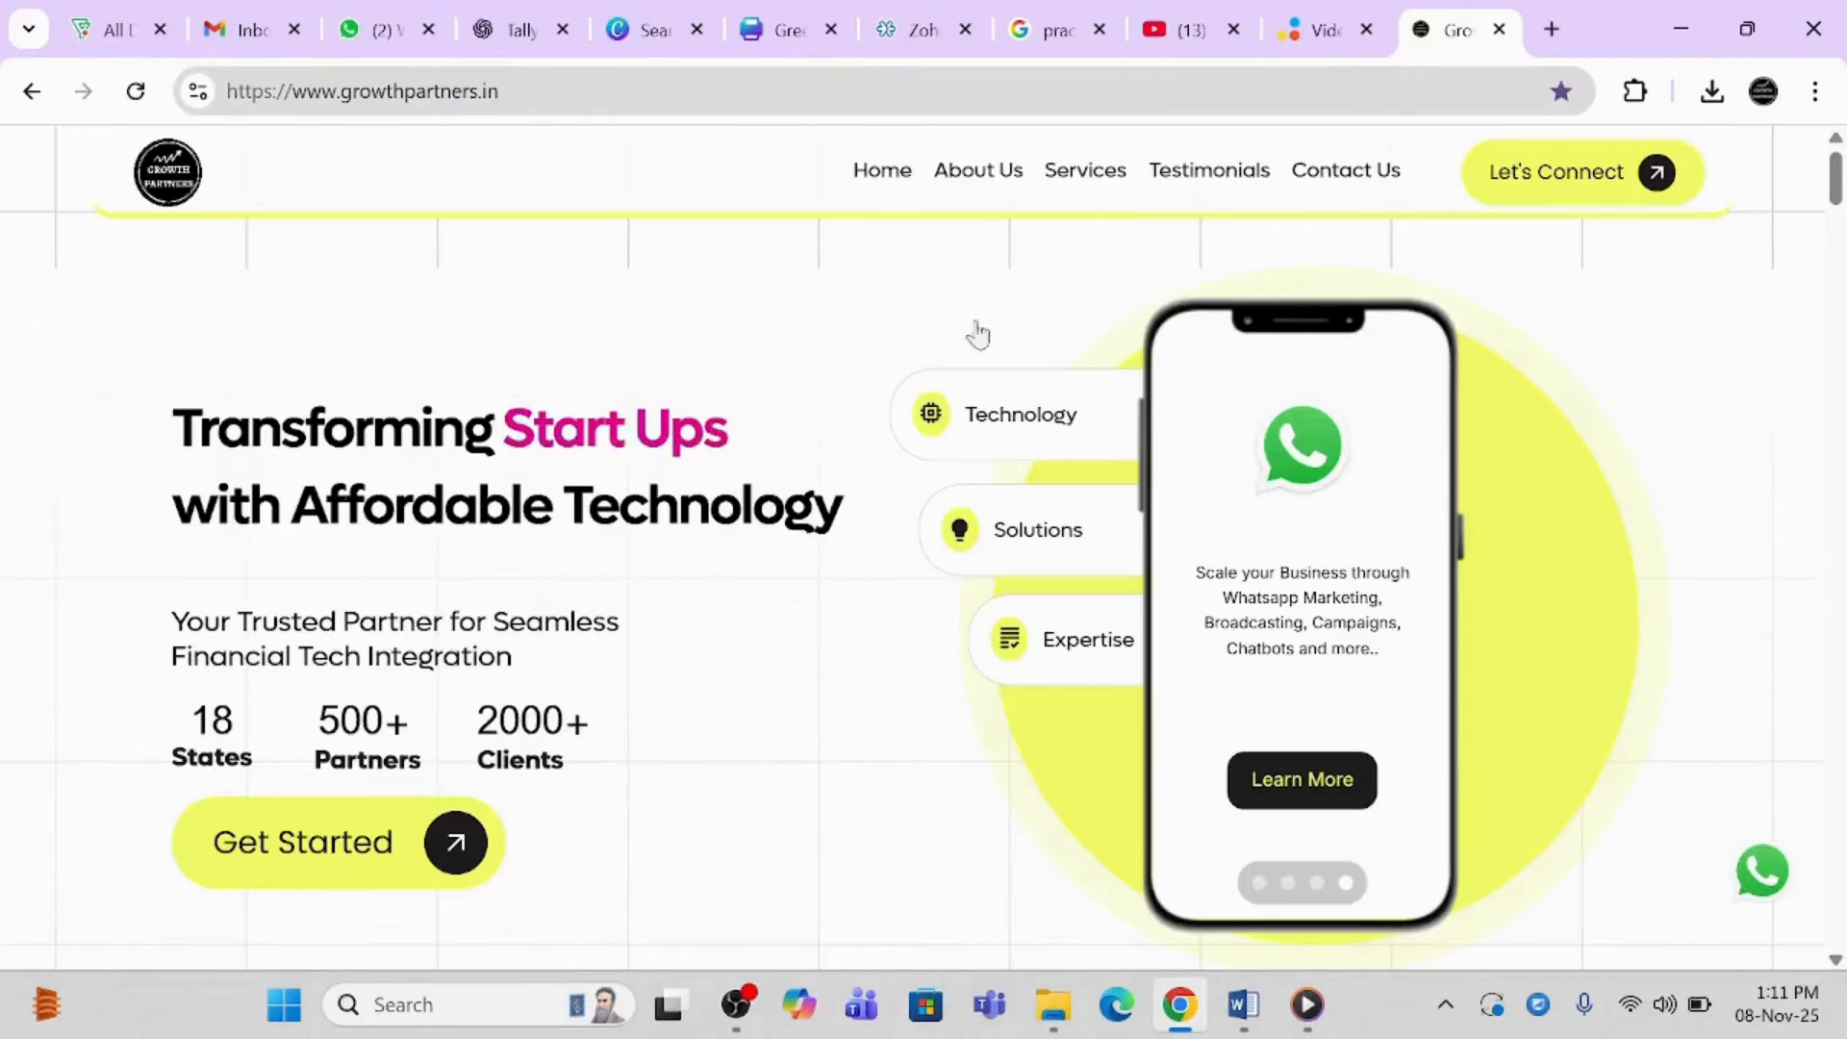
pyautogui.scroll(-3, 762, 528)
pyautogui.rightClick(762, 528)
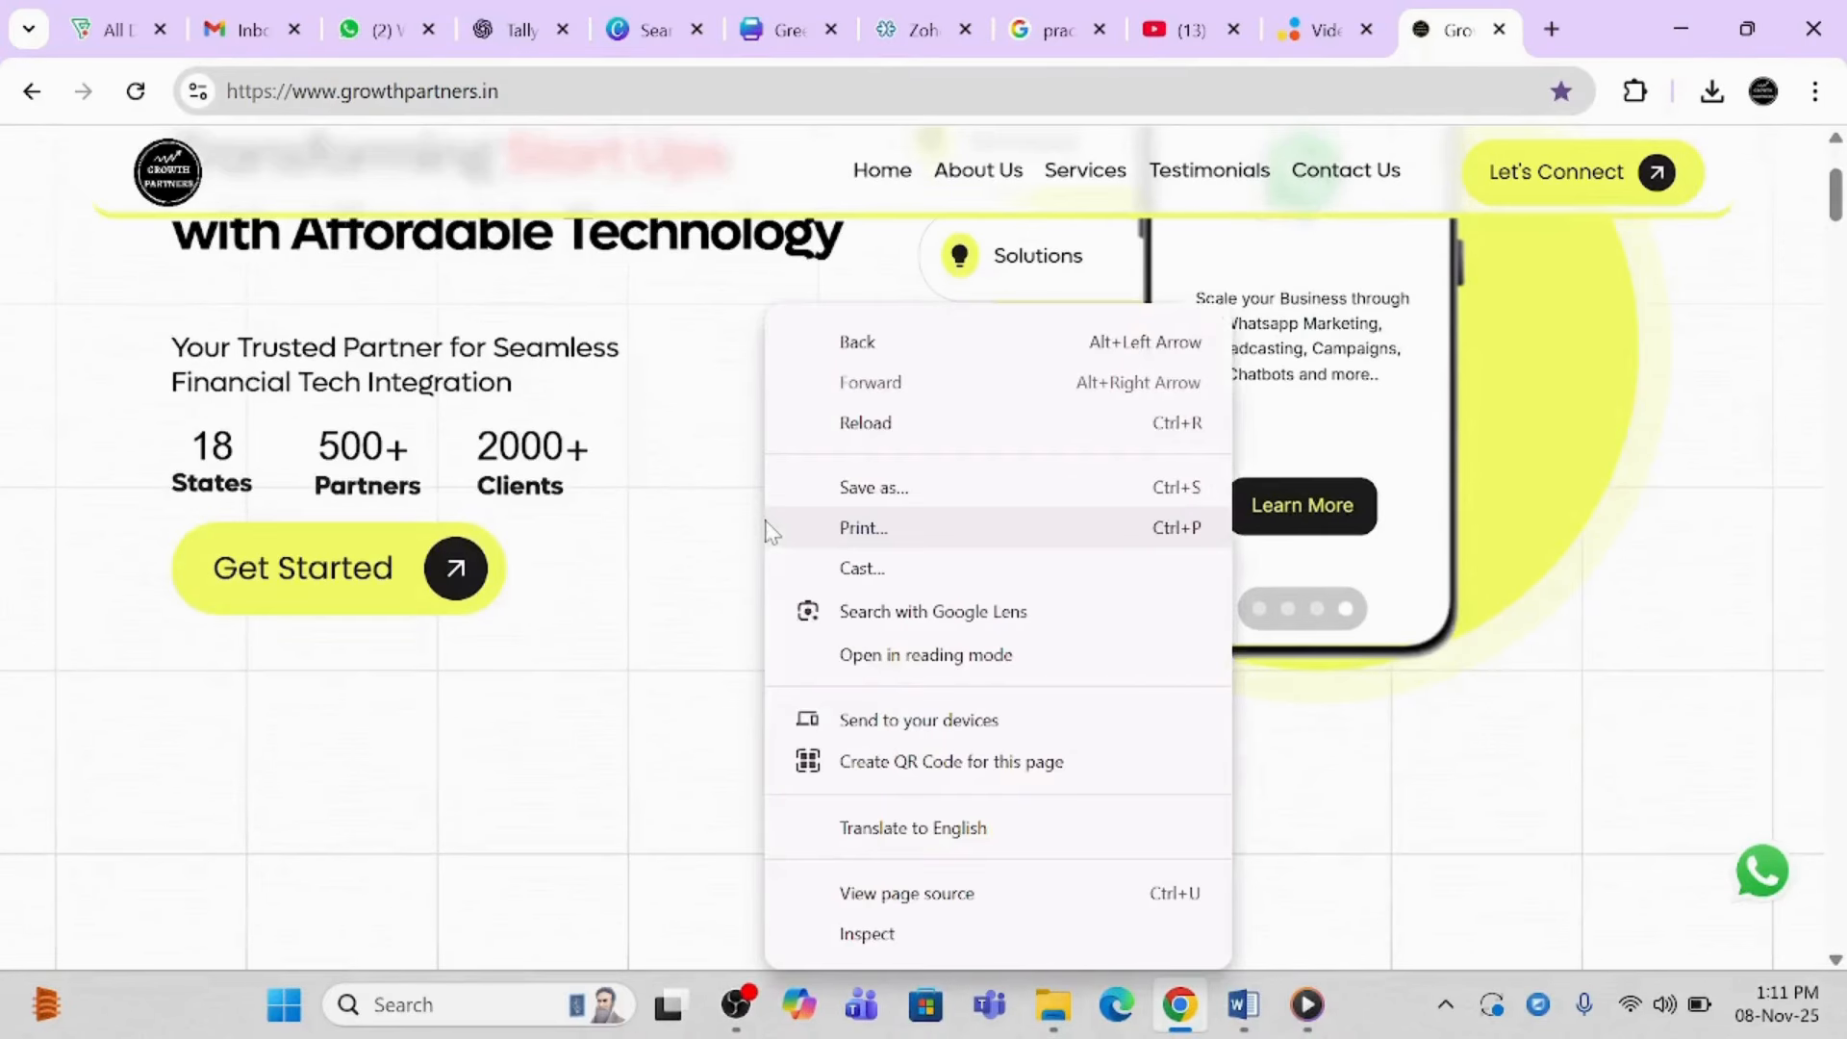
pyautogui.click(496, 640)
pyautogui.scroll(-10, 494, 639)
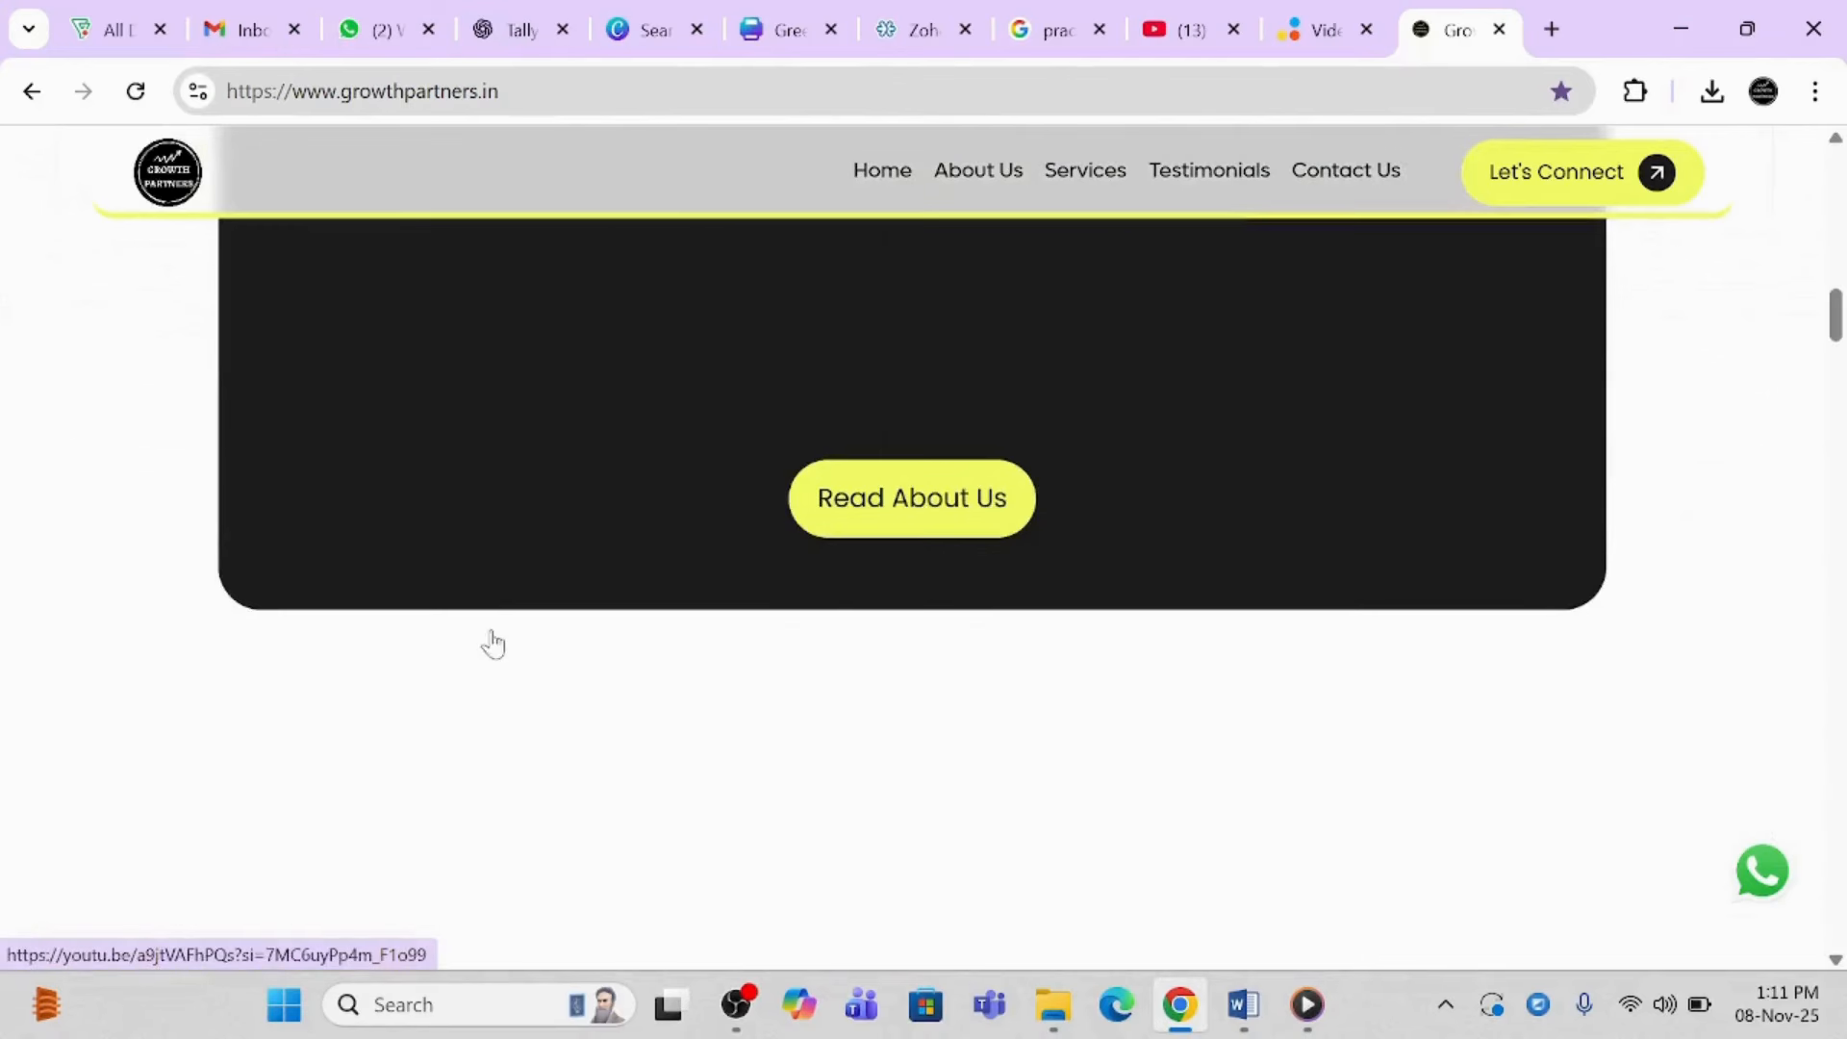
pyautogui.scroll(-1, 496, 640)
pyautogui.scroll(-4, 492, 638)
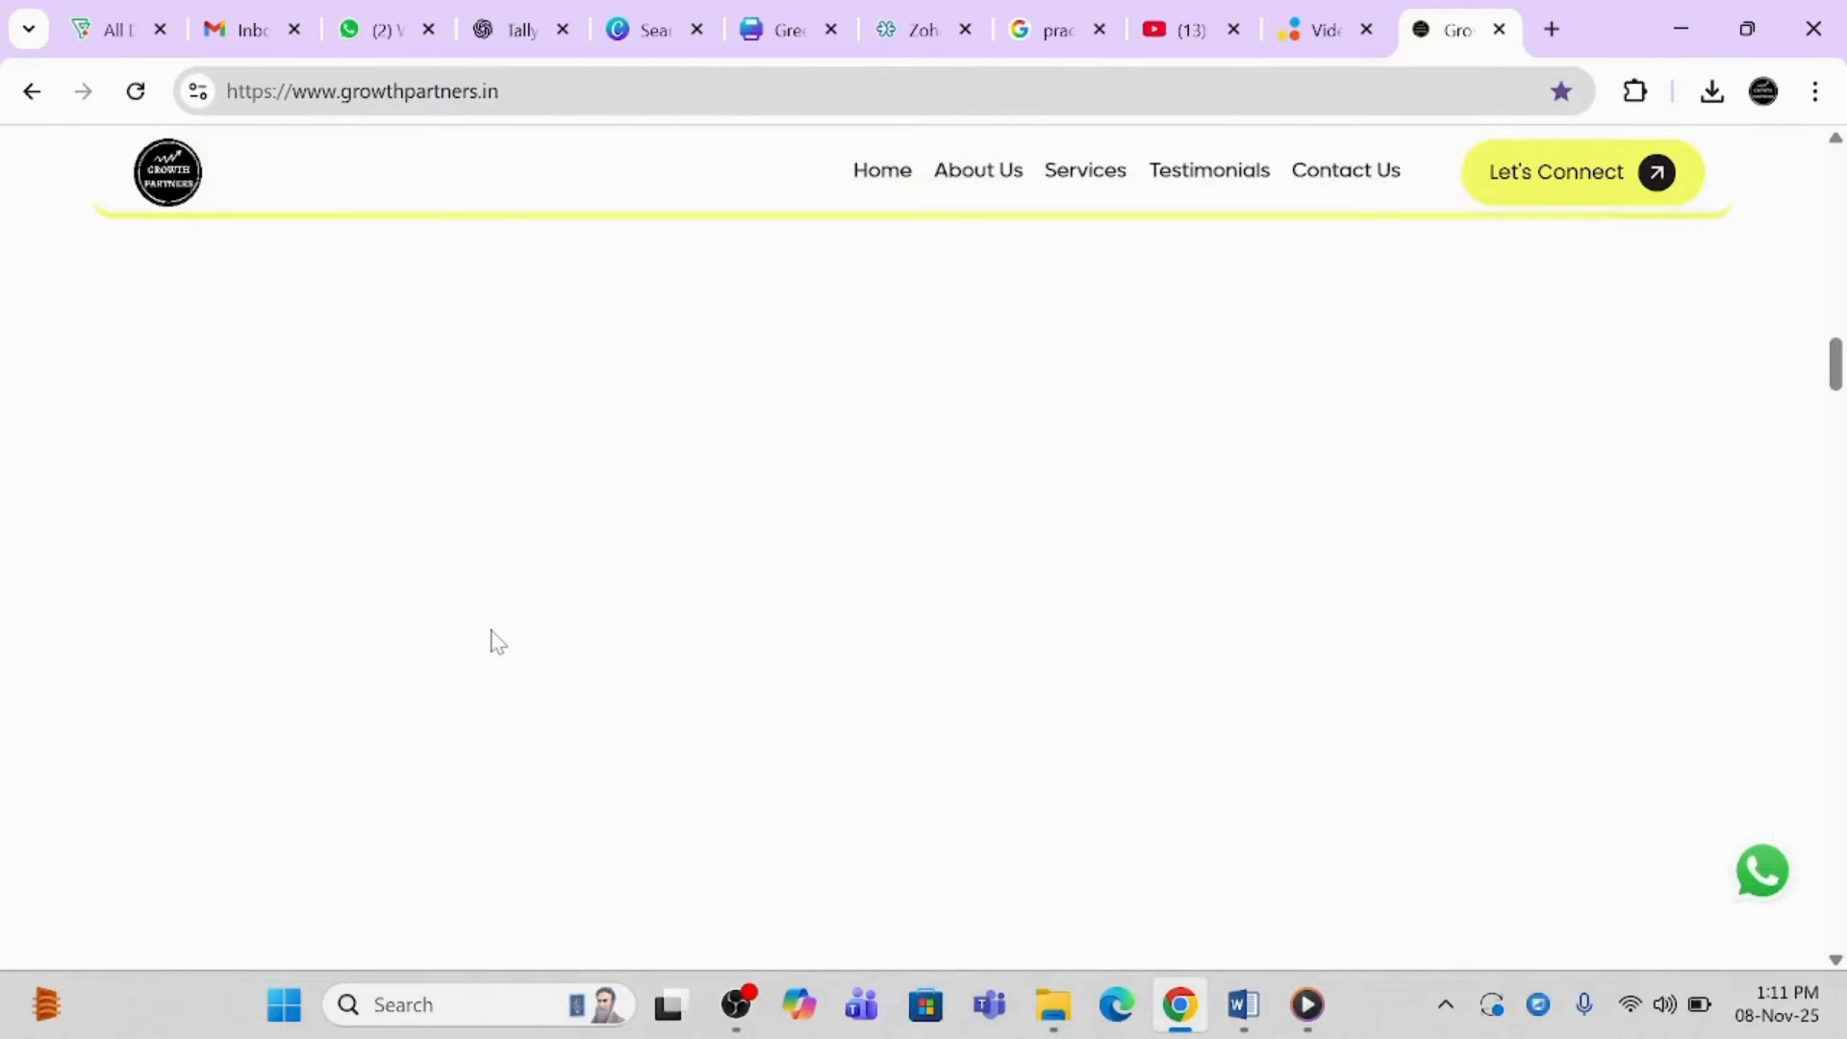
pyautogui.scroll(2, 492, 639)
pyautogui.scroll(12, 1424, 673)
pyautogui.scroll(5, 1425, 681)
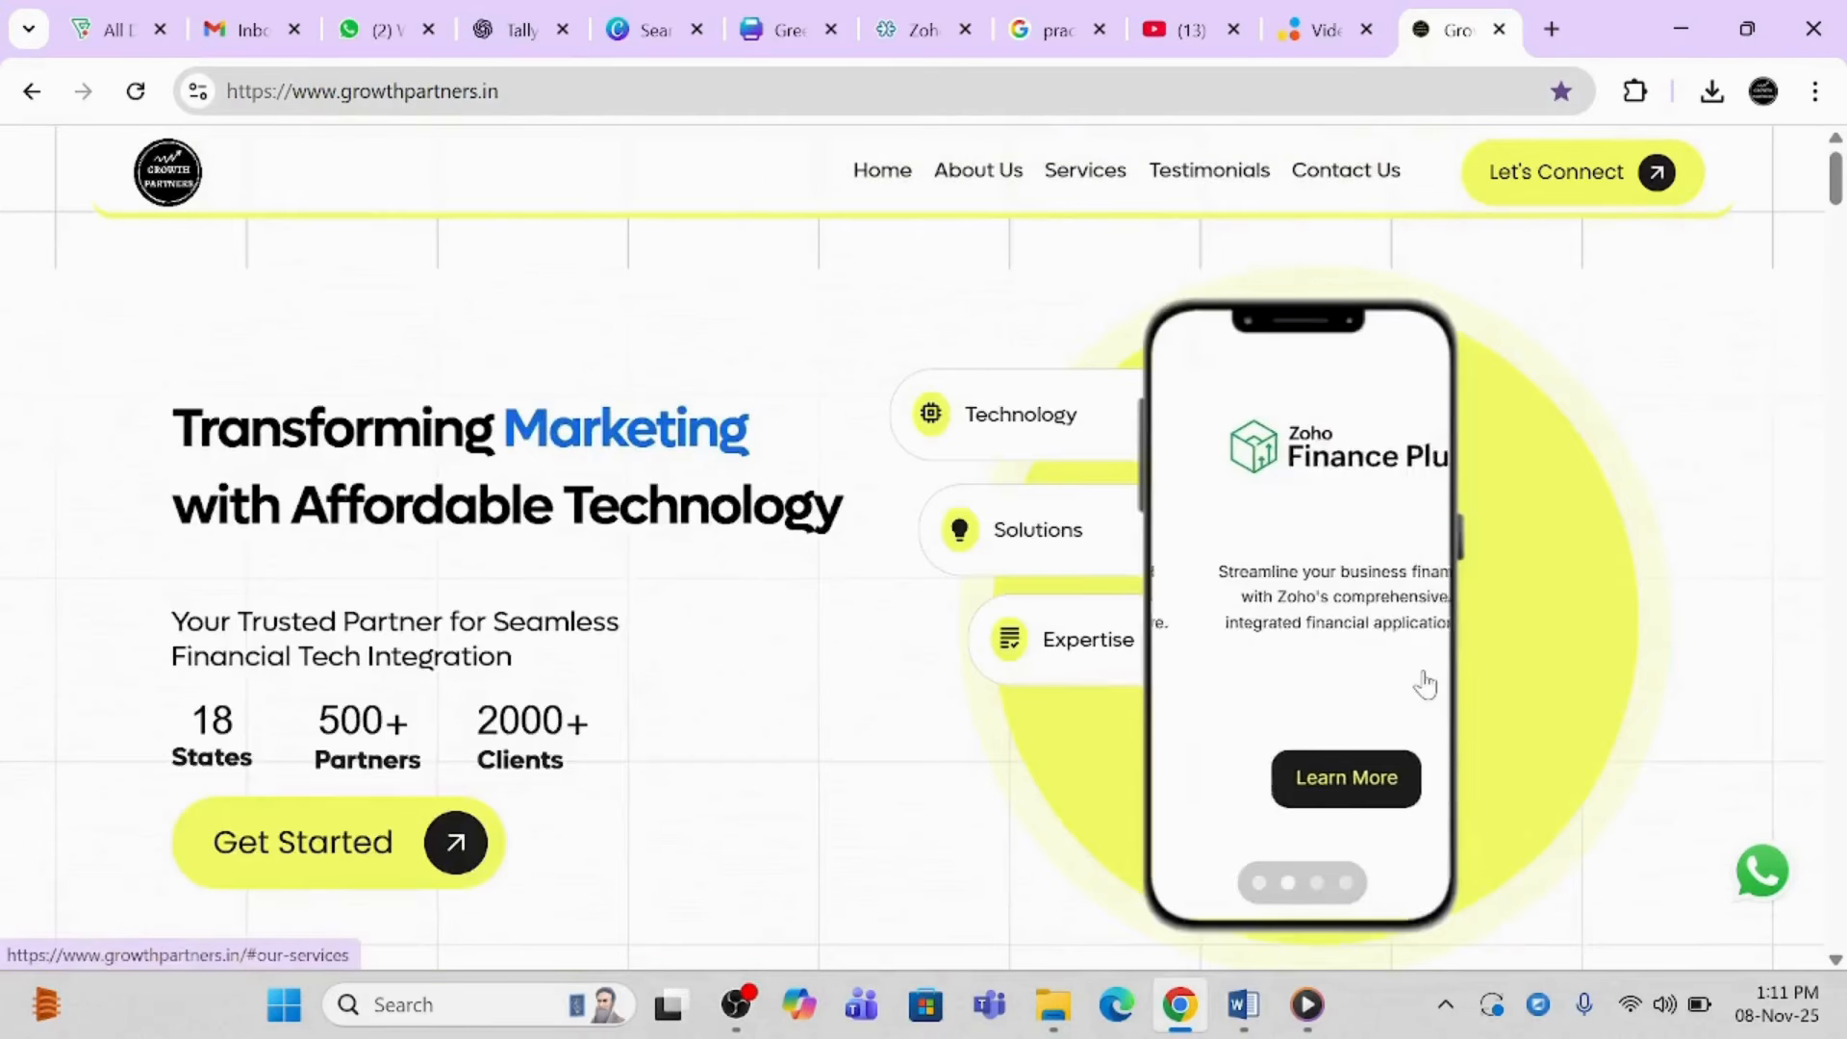
pyautogui.click(736, 1005)
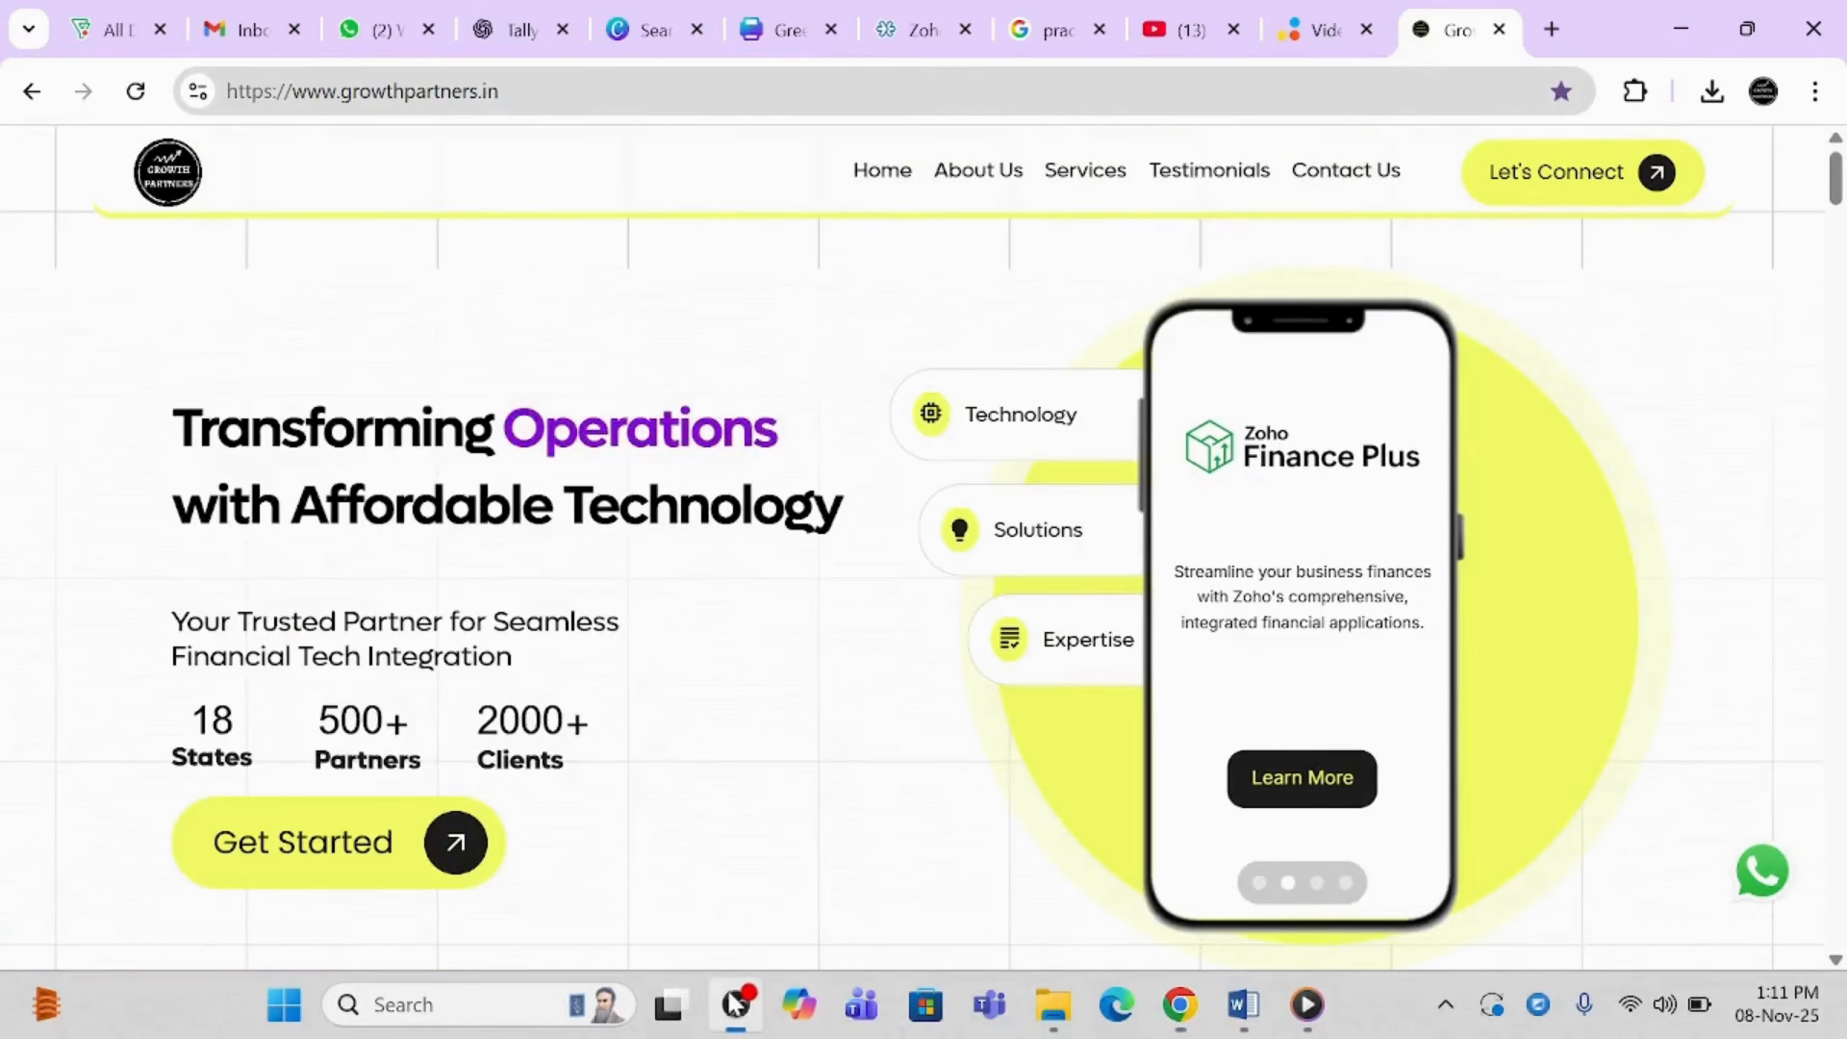